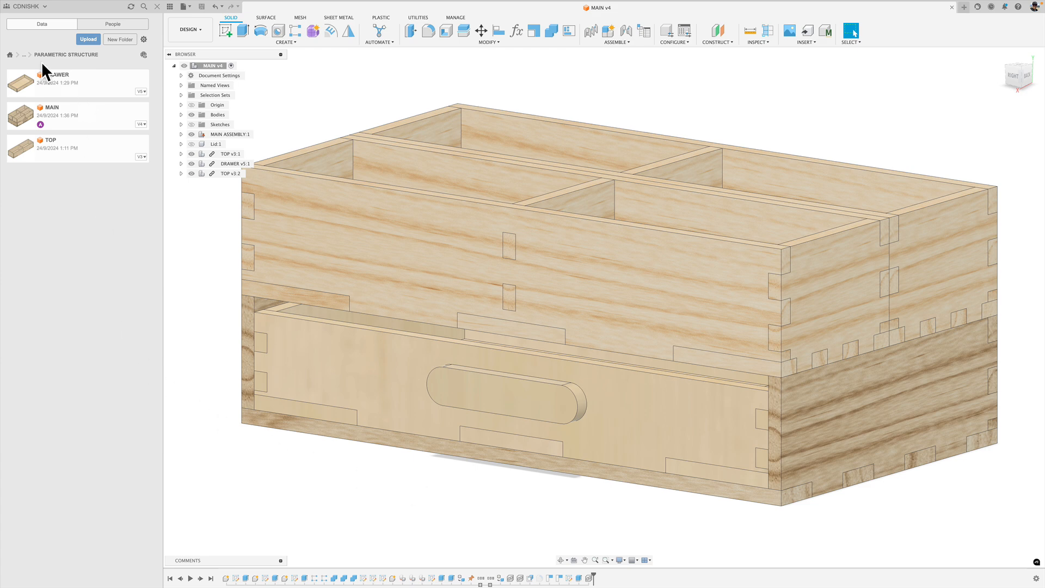
# Create a new folder named PARAMETRIC DEMO inside the SAMPLES folder of CLASS OF 2026.
pyautogui.click(24, 55)
pyautogui.click(33, 73)
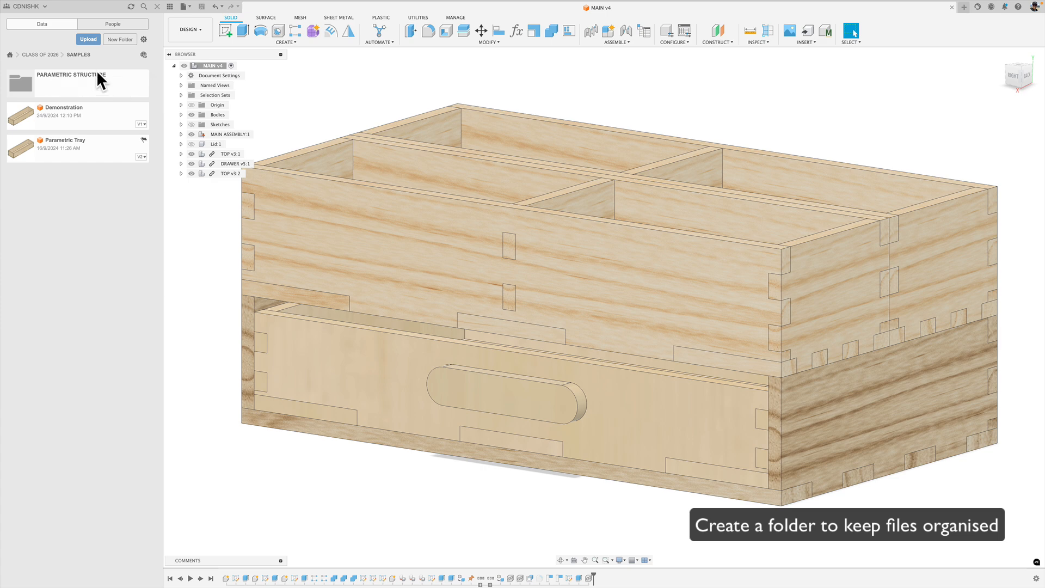
pyautogui.click(122, 37)
pyautogui.press('BackSpace')
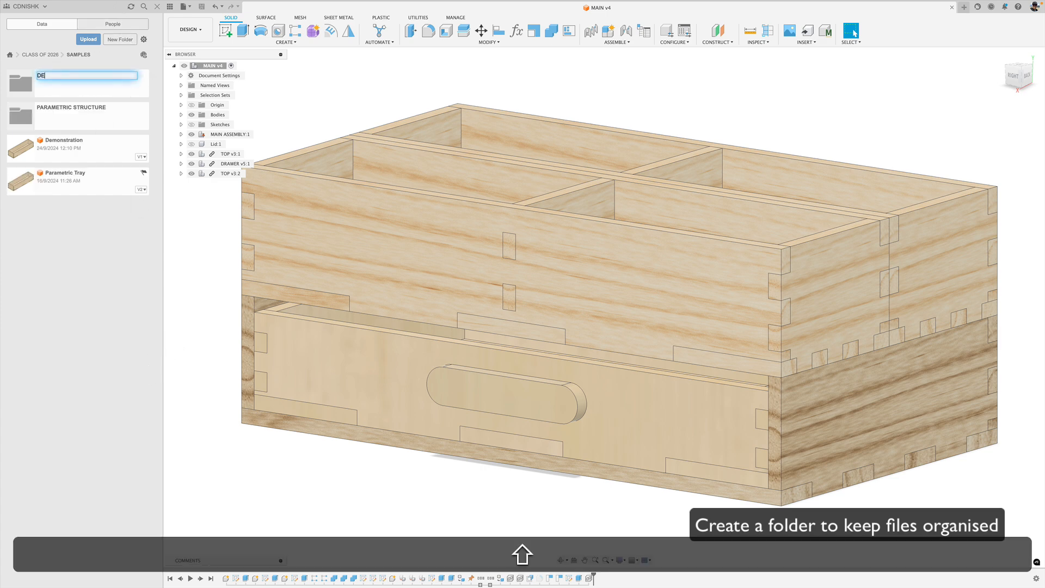
pyautogui.write('PARA')
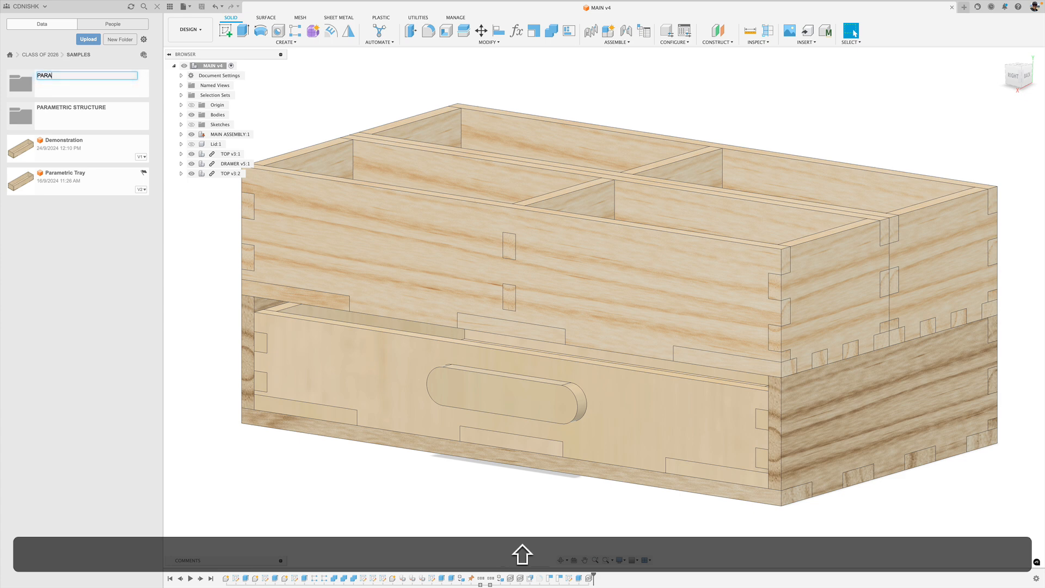
pyautogui.write('METRIC DEMO')
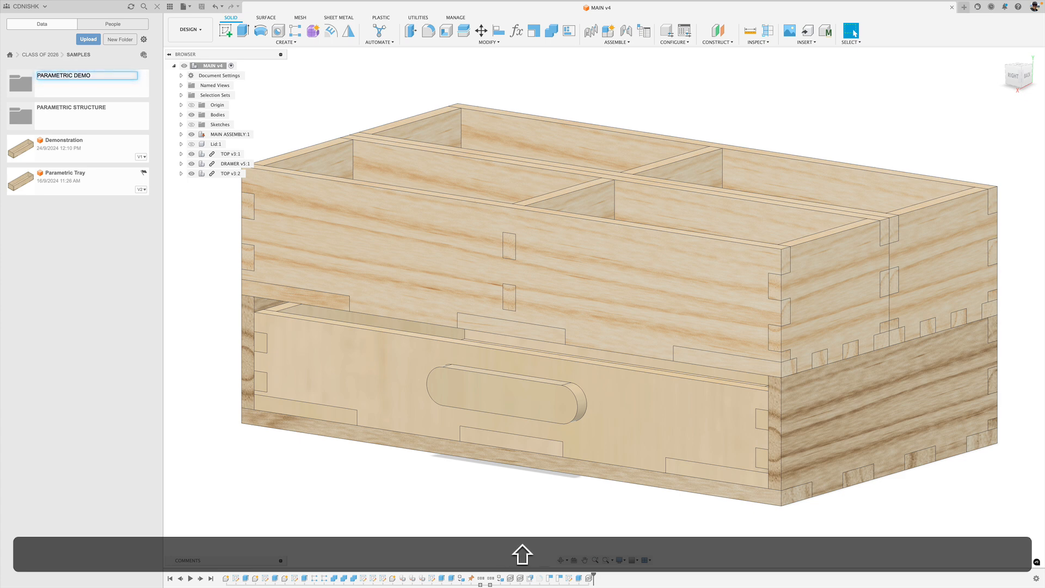
pyautogui.press('Return')
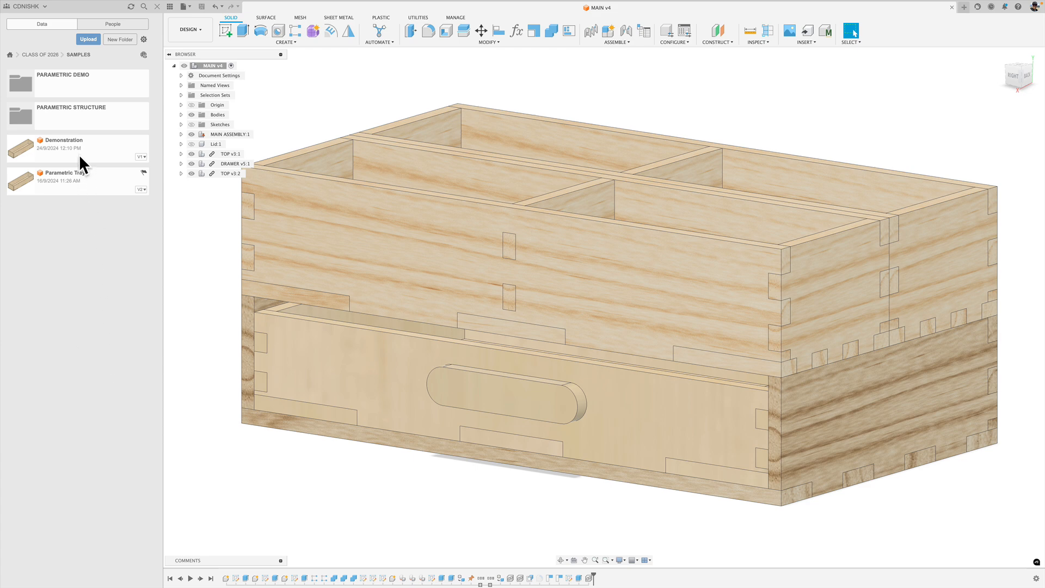
# Hide the TOP trays and toggle the DRAWER's visibility to examine how the drawer fits in the storage box.
pyautogui.click(77, 179)
pyautogui.keyDown('shift'); pyautogui.moveTo(763, 415); pyautogui.dragTo(766, 415, button='middle'); pyautogui.keyUp('shift')
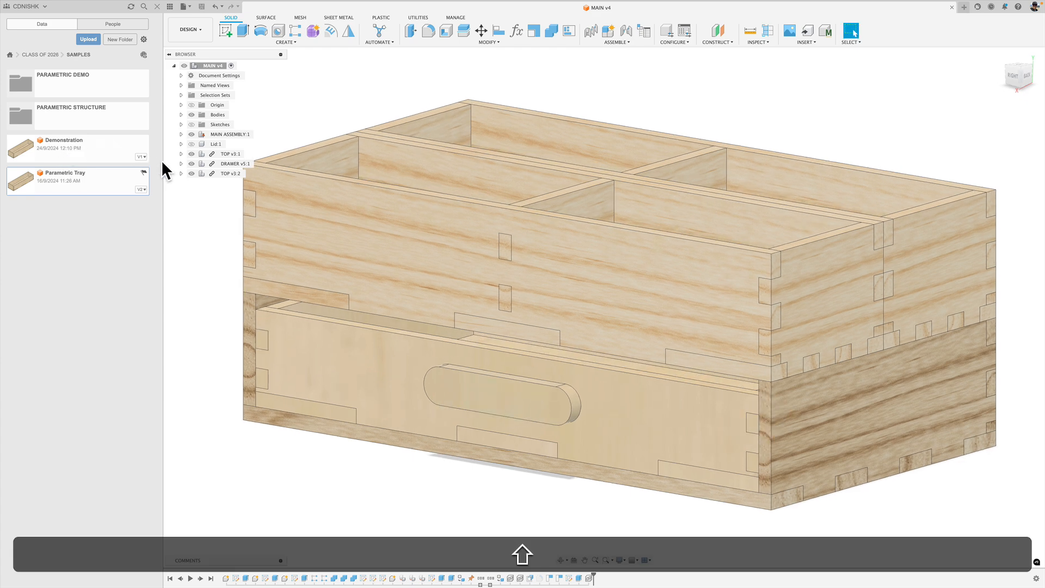
pyautogui.click(191, 173)
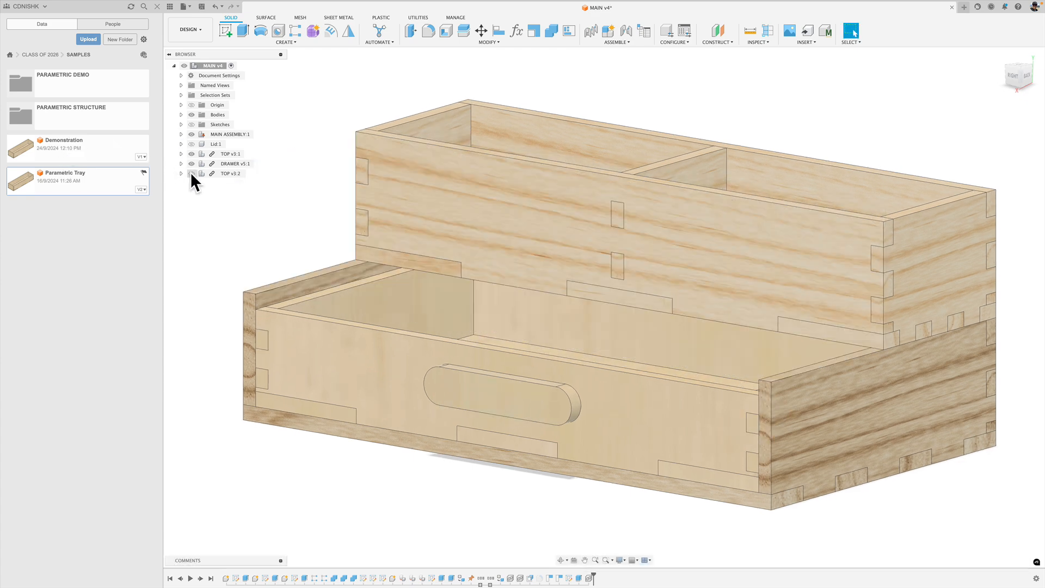
pyautogui.click(191, 164)
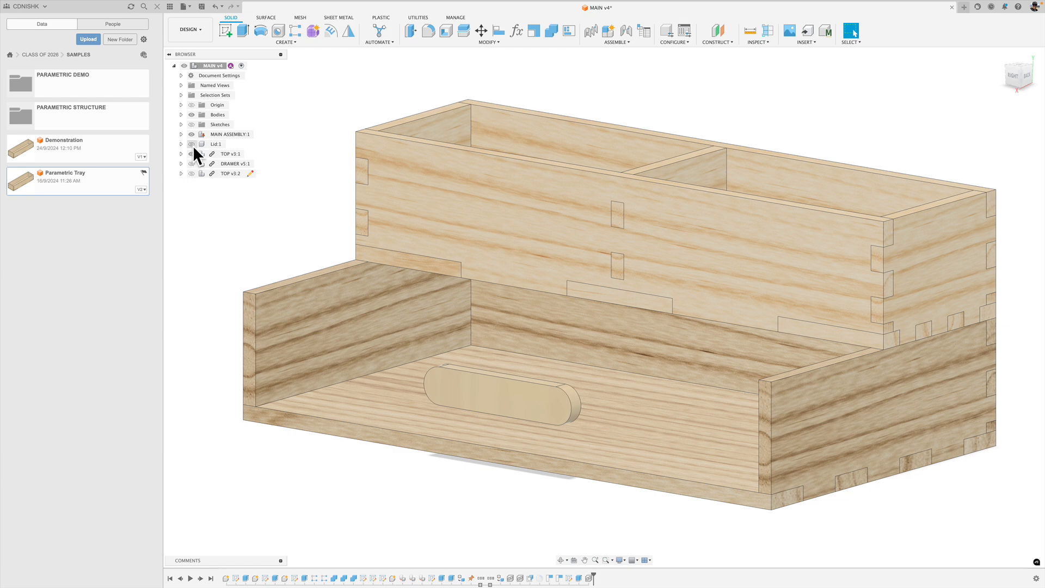
pyautogui.click(191, 163)
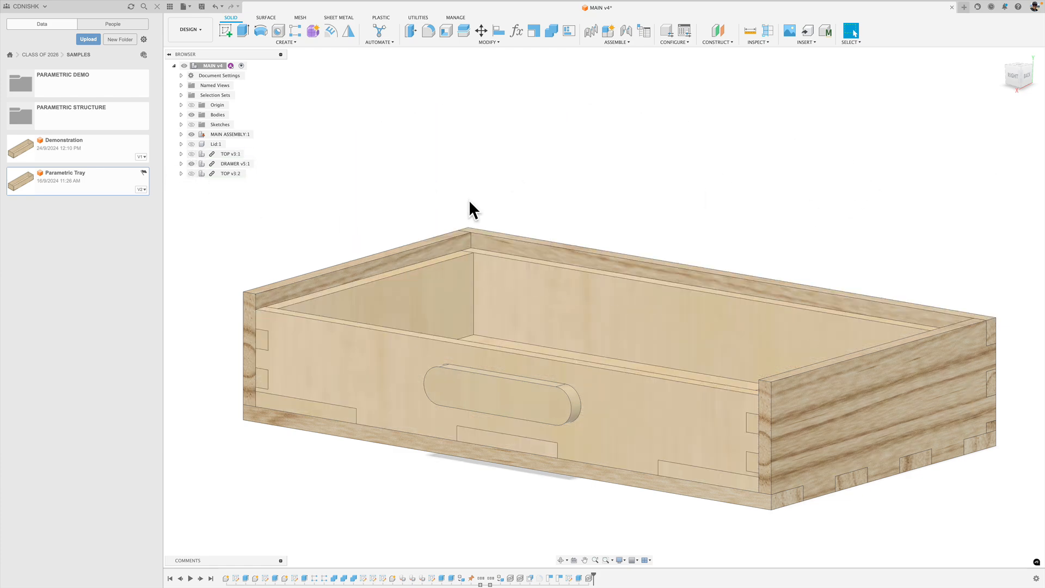
pyautogui.click(192, 163)
pyautogui.click(192, 163)
# Examine the drawer, handle body and MAIN ASSEMBLY separately by toggling their visibility, and show all the parts again.
pyautogui.click(192, 133)
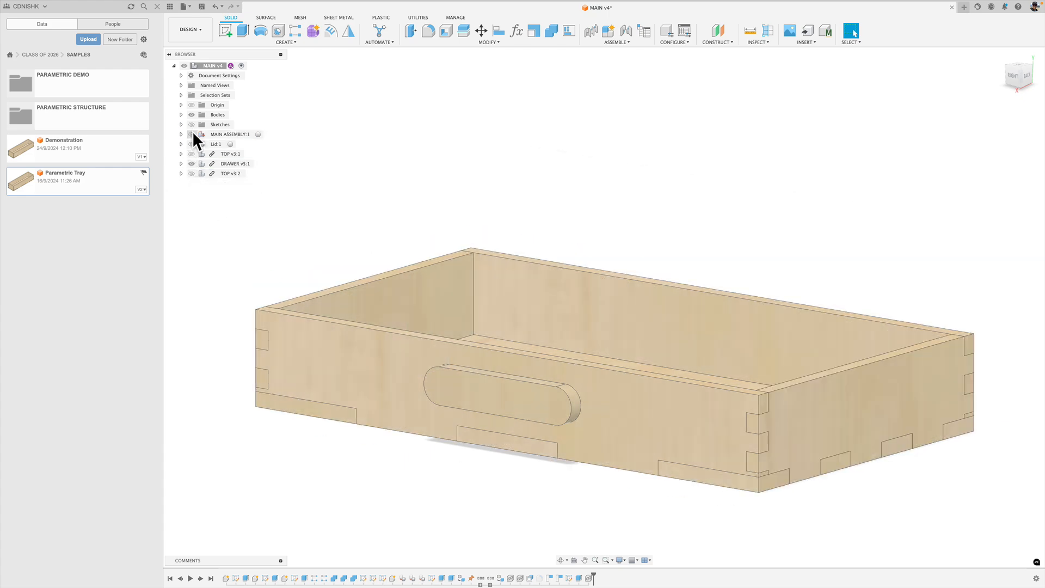
pyautogui.click(191, 164)
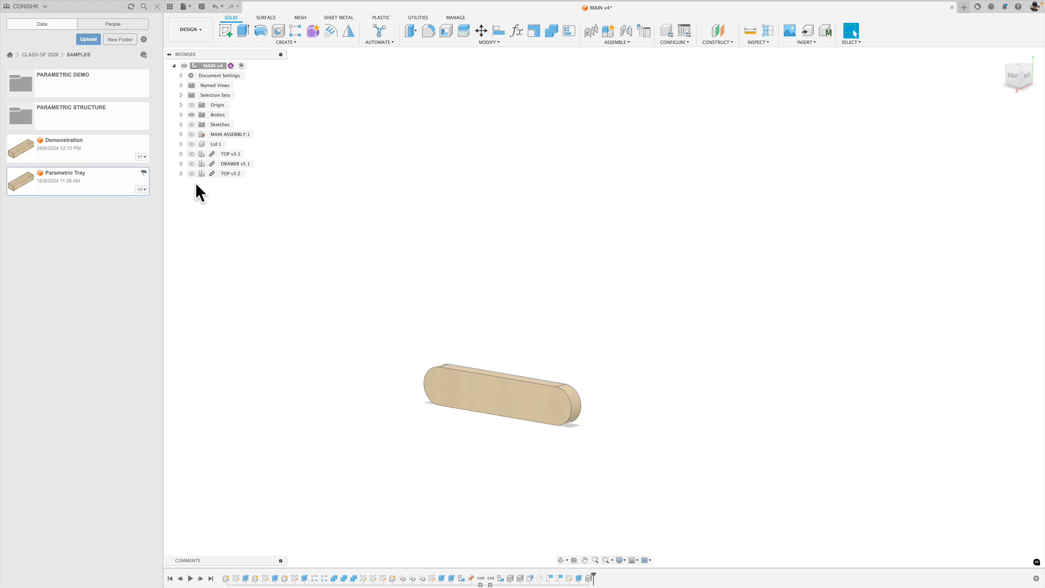
pyautogui.click(191, 115)
pyautogui.click(194, 135)
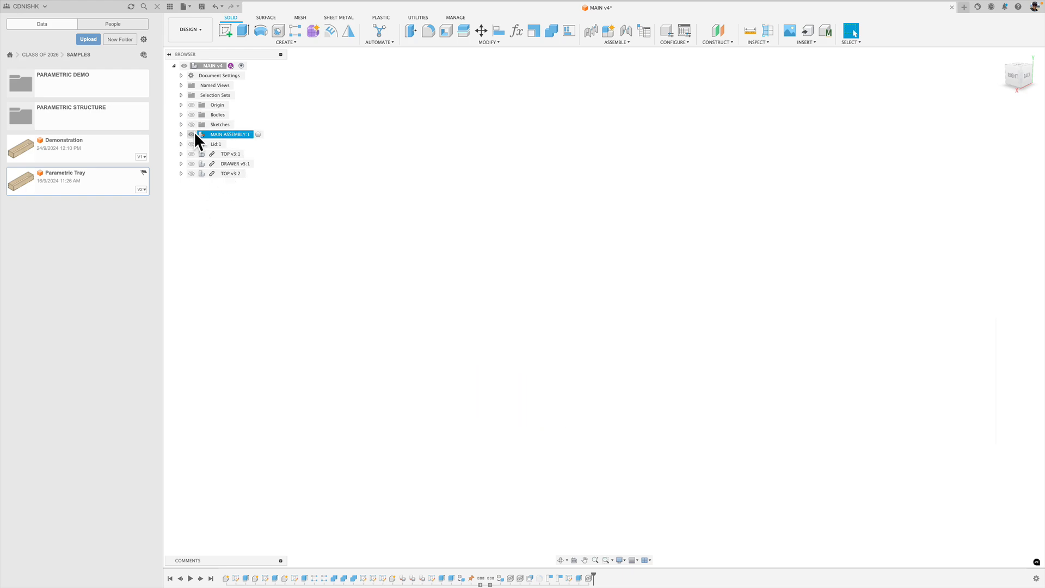
pyautogui.click(192, 134)
pyautogui.moveTo(381, 172)
pyautogui.keyDown('shift'); pyautogui.mouseDown(button='middle')
pyautogui.moveTo(449, 188)
pyautogui.moveTo(371, 192)
pyautogui.moveTo(408, 187)
pyautogui.moveTo(392, 183)
pyautogui.mouseUp(button='middle'); pyautogui.keyUp('shift')
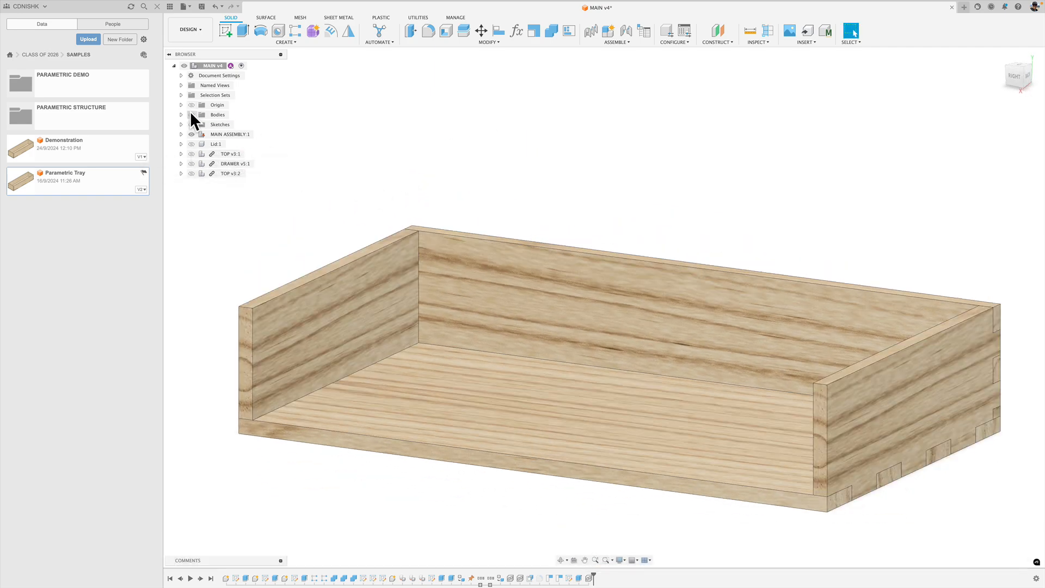
pyautogui.click(192, 163)
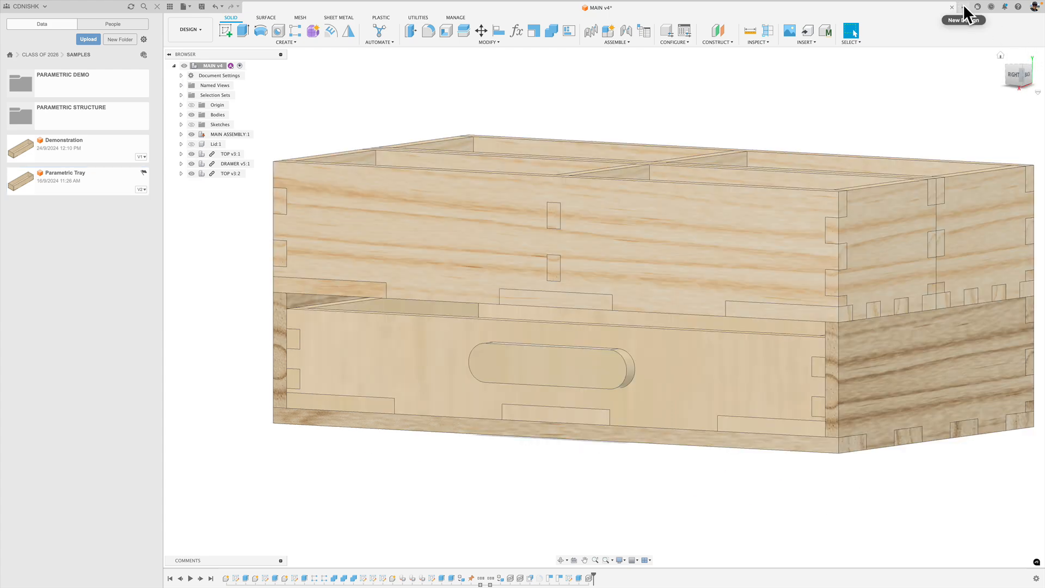
# Create a new design and set its save location to CLASS OF 2026 > SAMPLES > PARAMETRIC DEMO.
pyautogui.click(963, 6)
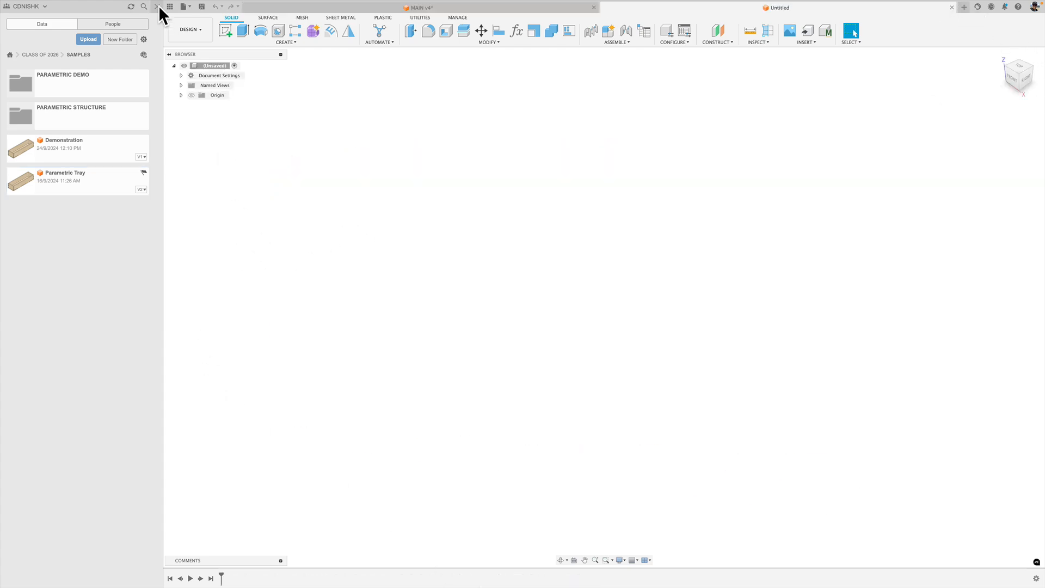
pyautogui.click(192, 6)
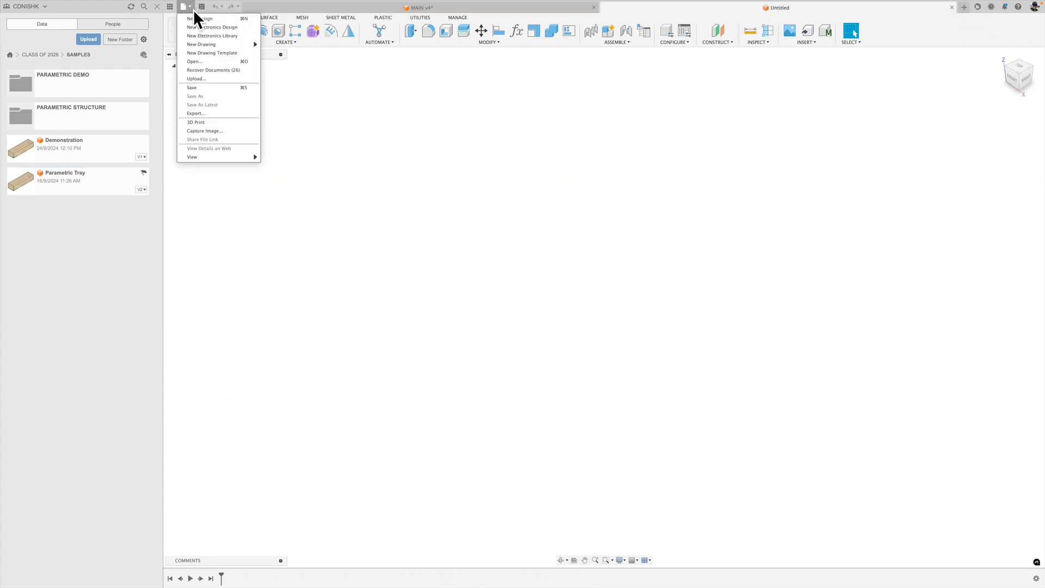
pyautogui.click(193, 9)
pyautogui.press('super+s')
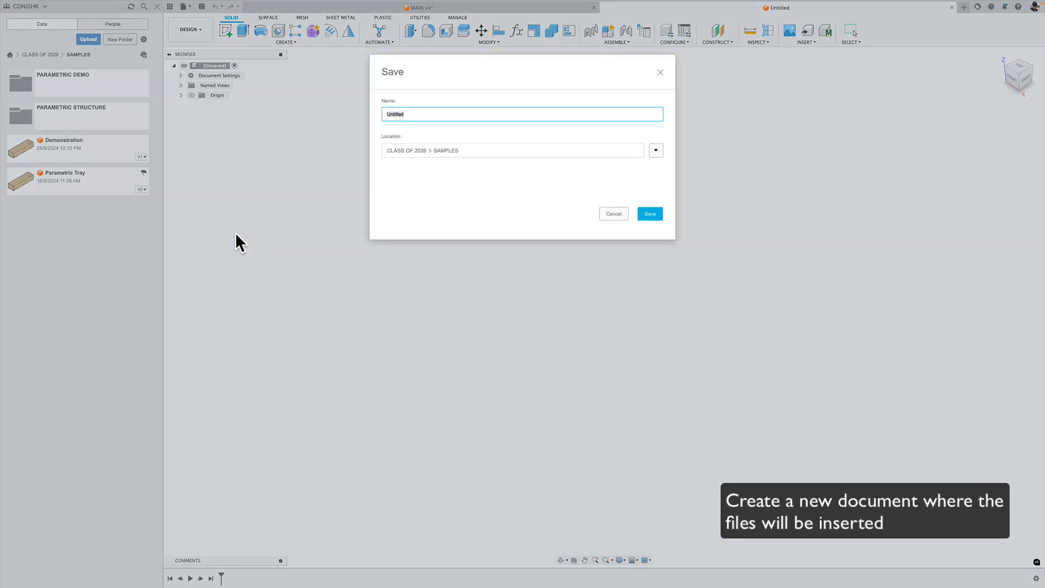
pyautogui.click(656, 151)
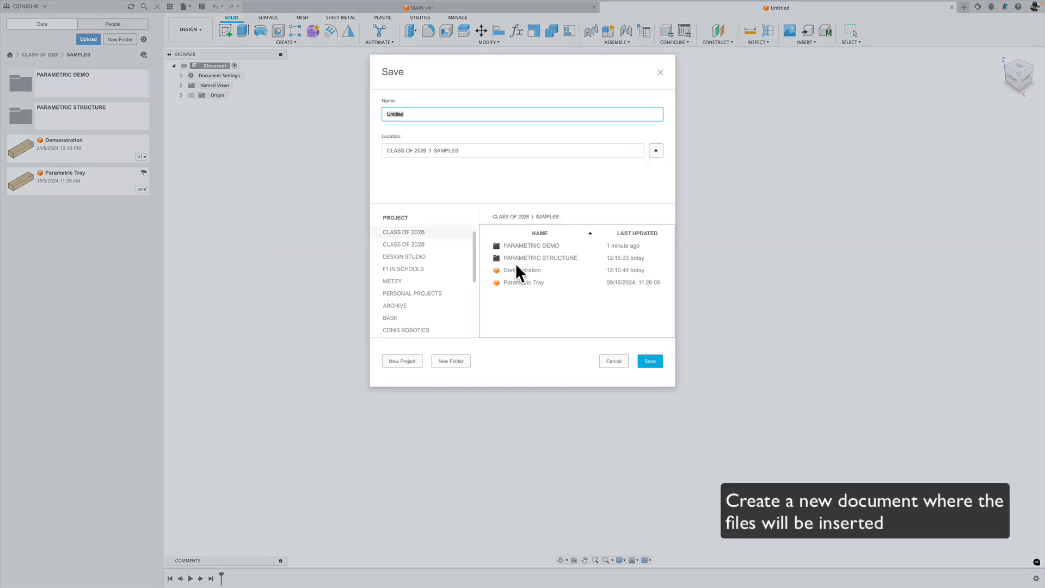
pyautogui.doubleClick(523, 246)
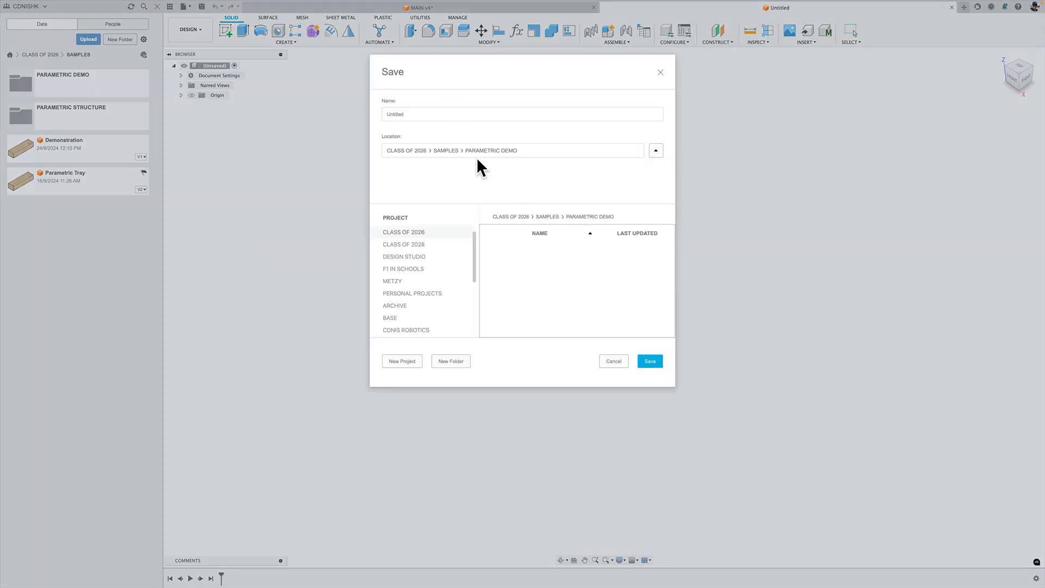
# Name the new design PARAMETRIC STORAGE SOLUTION and save it.
pyautogui.click(383, 112)
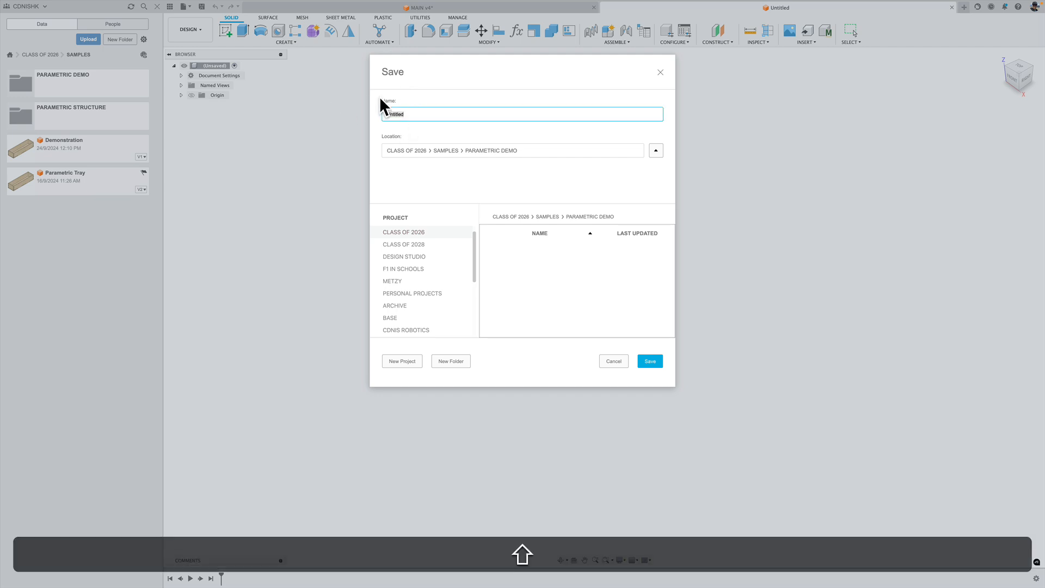
pyautogui.write('PARAMETRIC STORAGE SOLUT(ION')
pyautogui.press('BackSpace')
pyautogui.press('BackSpace')
pyautogui.press('BackSpace')
pyautogui.press('BackSpace')
pyautogui.write('ION')
pyautogui.click(653, 362)
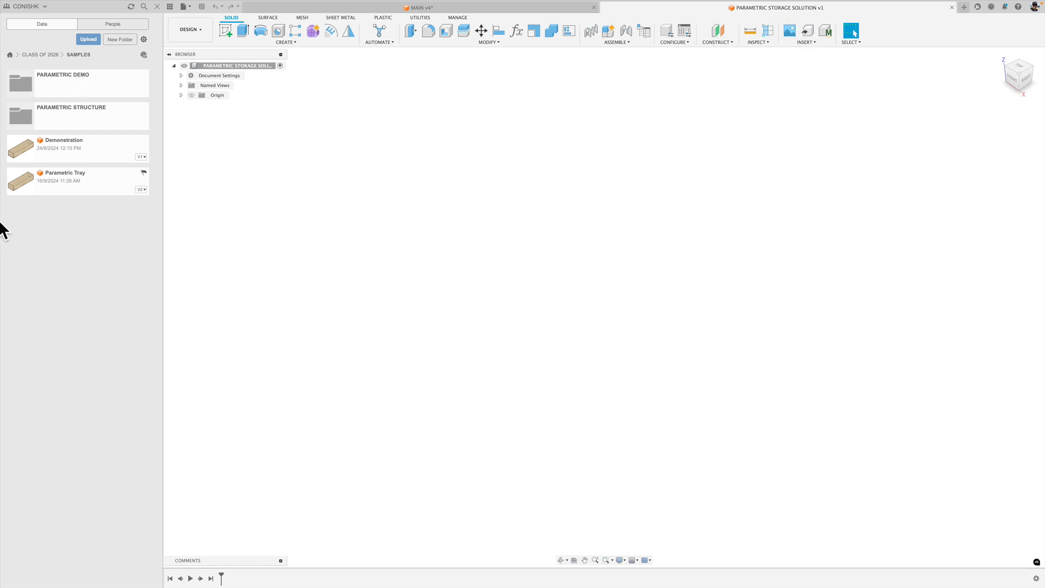
# Copy the Parametric Tray file from SAMPLES into the CLASS OF 2026 > SAMPLES > PARAMETRIC DEMO folder.
pyautogui.rightClick(96, 185)
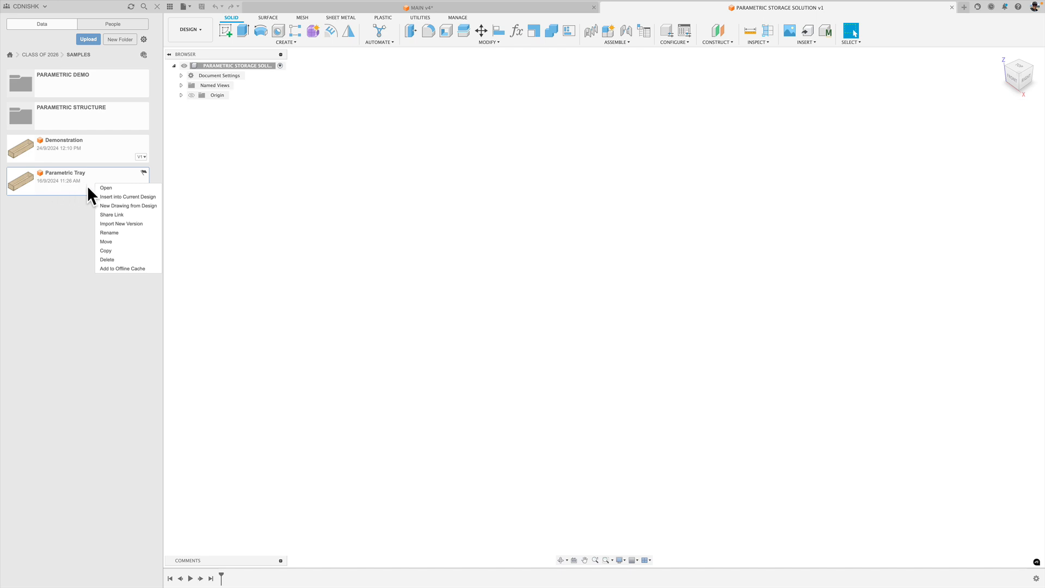
pyautogui.click(133, 252)
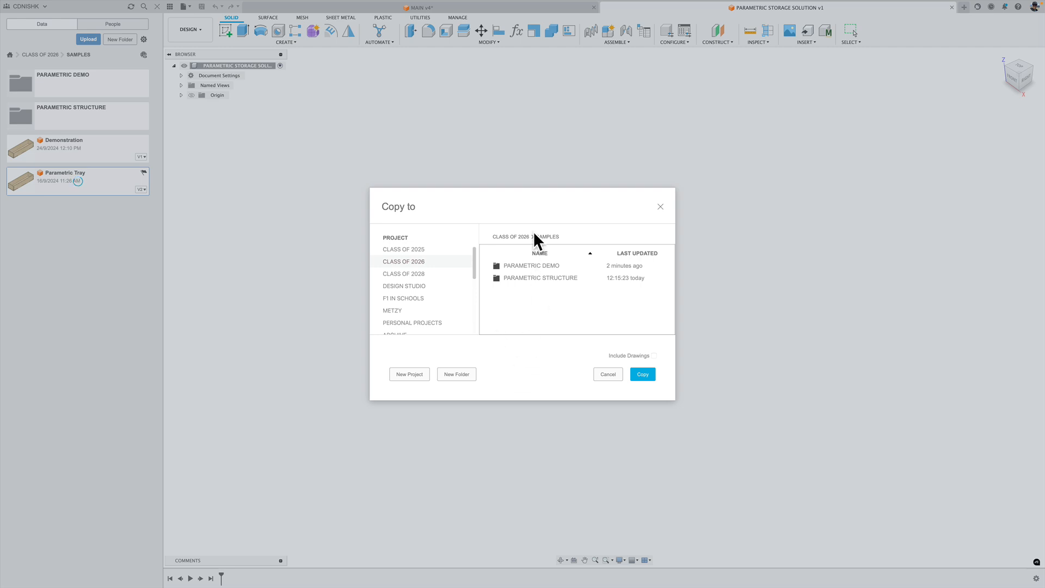
pyautogui.click(520, 236)
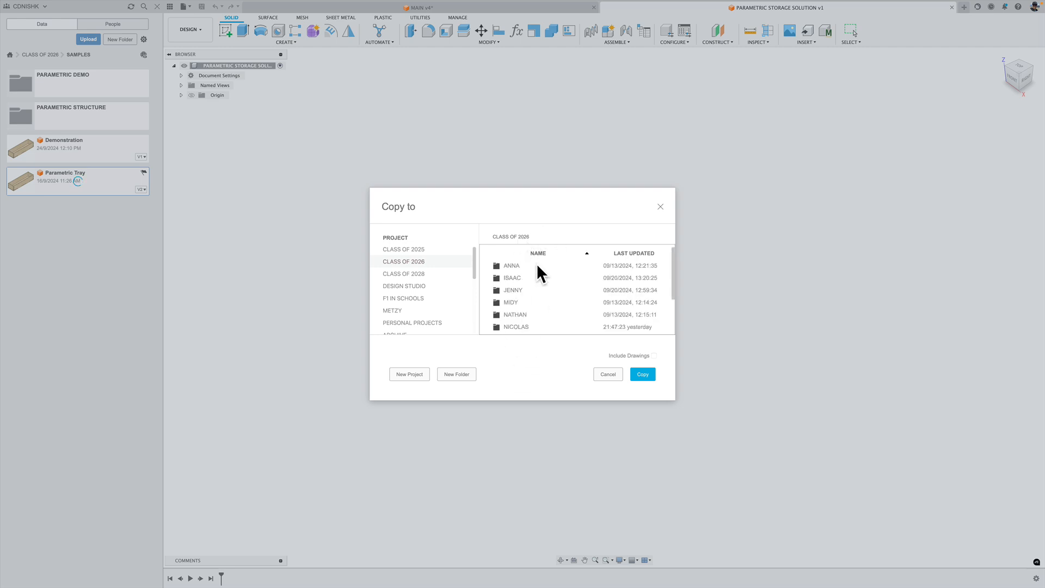
pyautogui.doubleClick(541, 316)
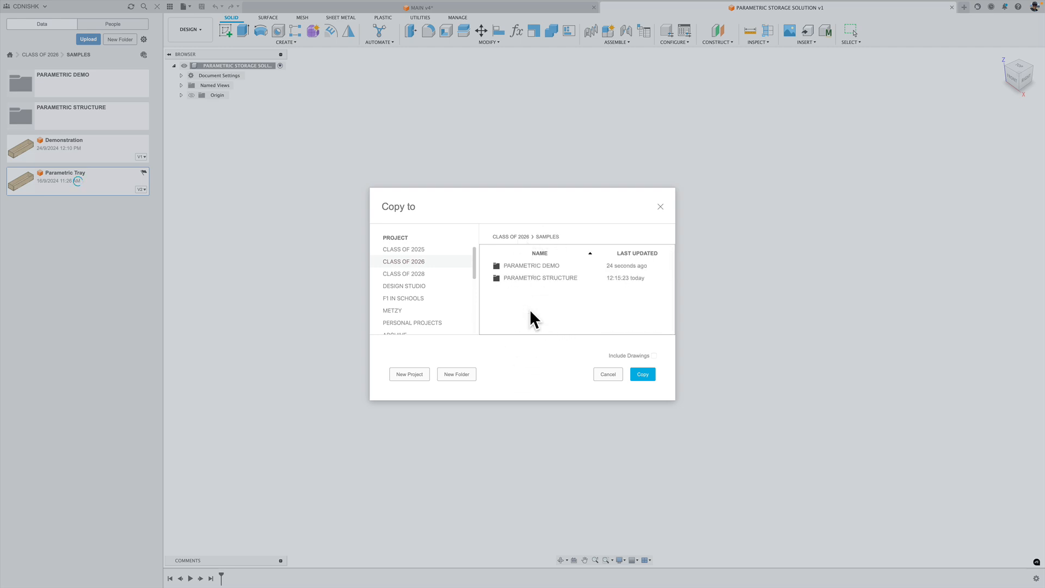
pyautogui.doubleClick(555, 267)
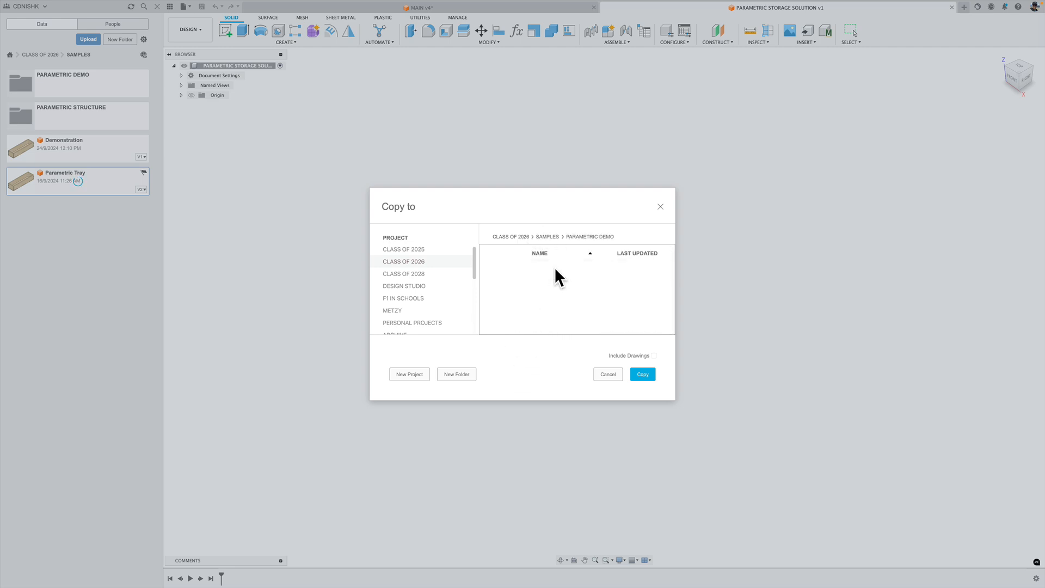
pyautogui.click(643, 374)
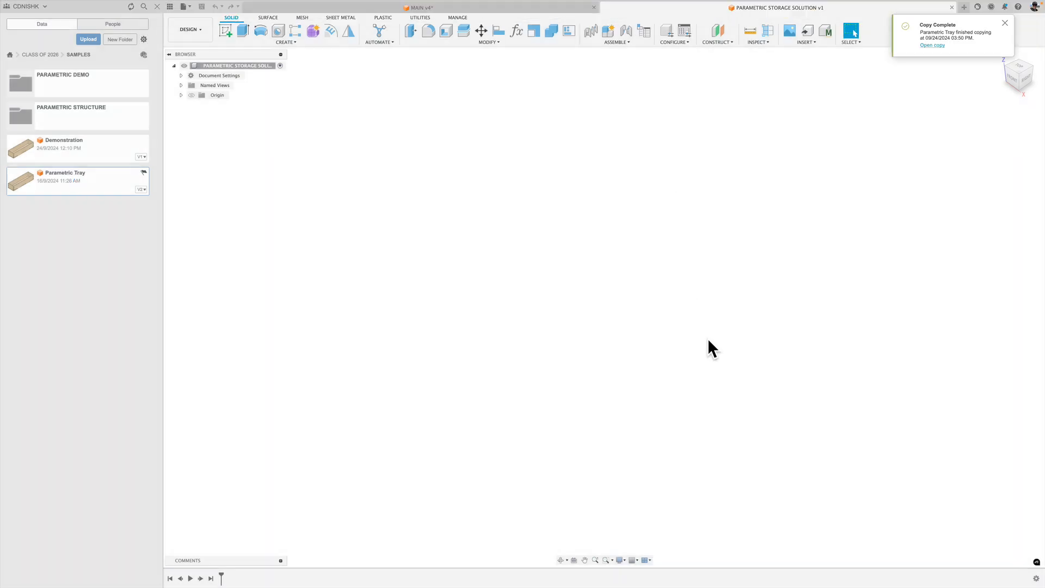
# Open the PARAMETRIC DEMO folder and make two more copies of Parametric Tray in that same folder.
pyautogui.click(78, 349)
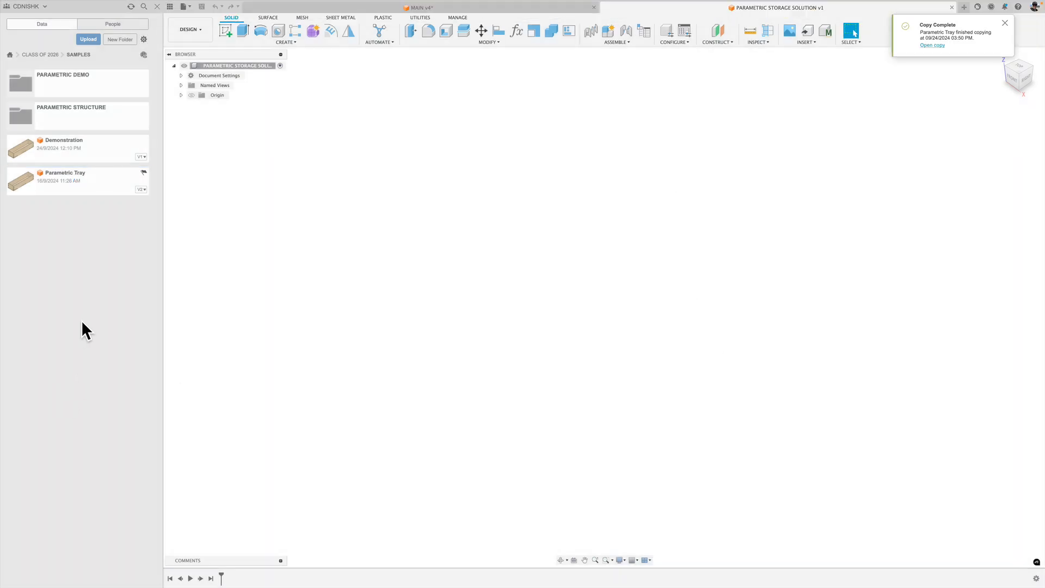
pyautogui.click(86, 76)
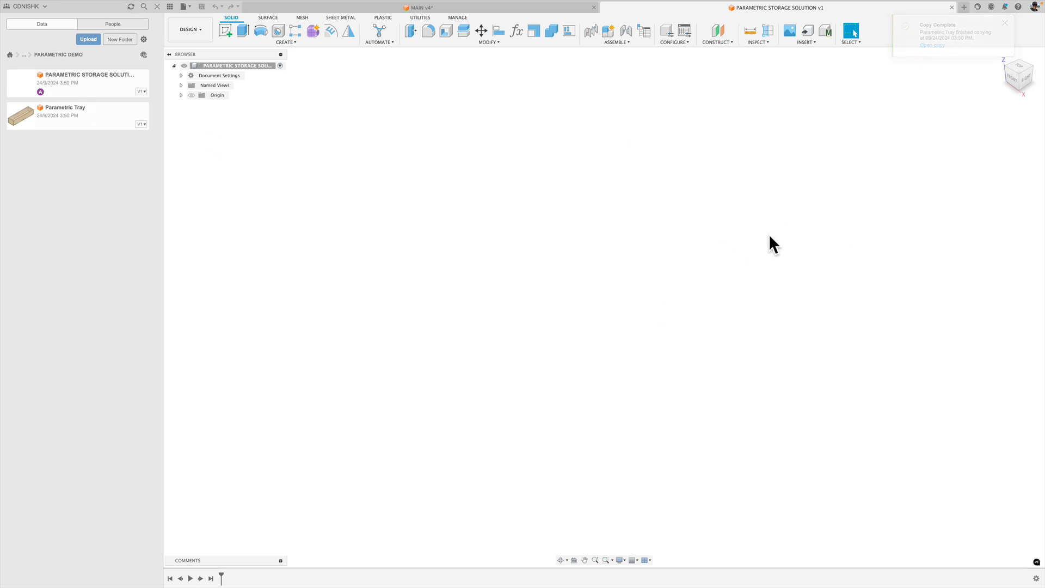
pyautogui.rightClick(91, 106)
pyautogui.click(109, 172)
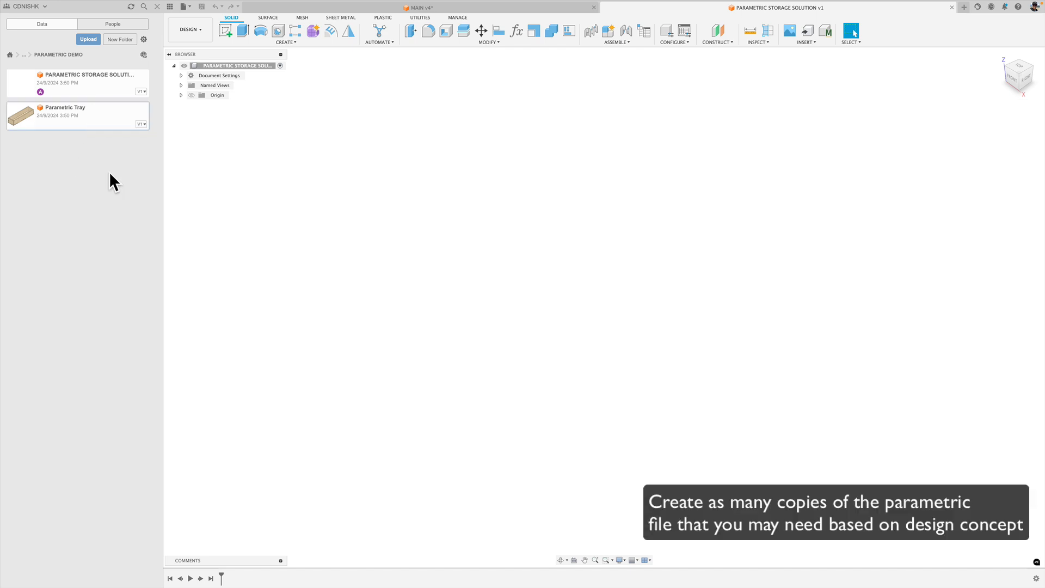
pyautogui.rightClick(101, 116)
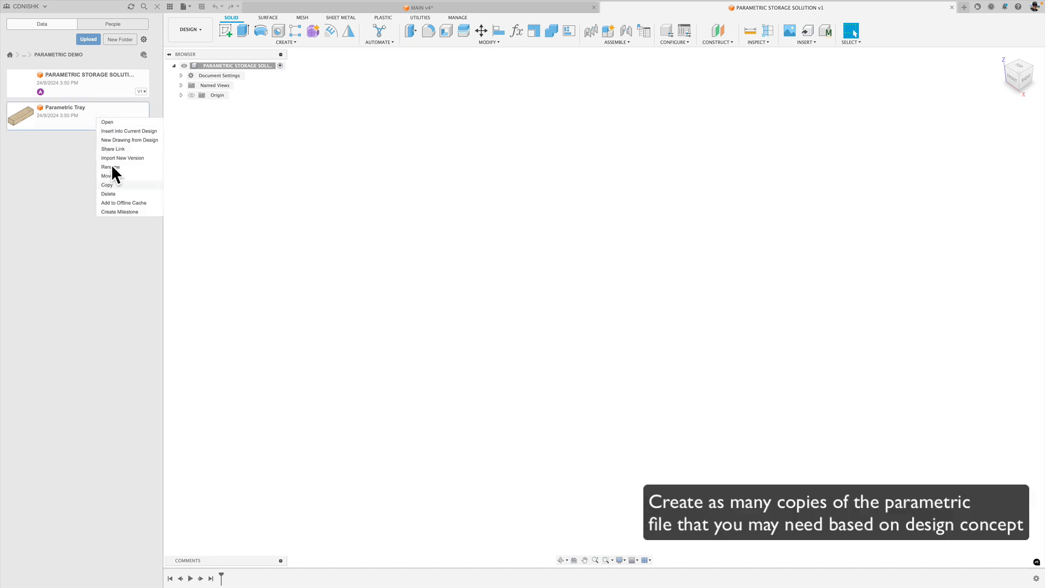
pyautogui.click(123, 184)
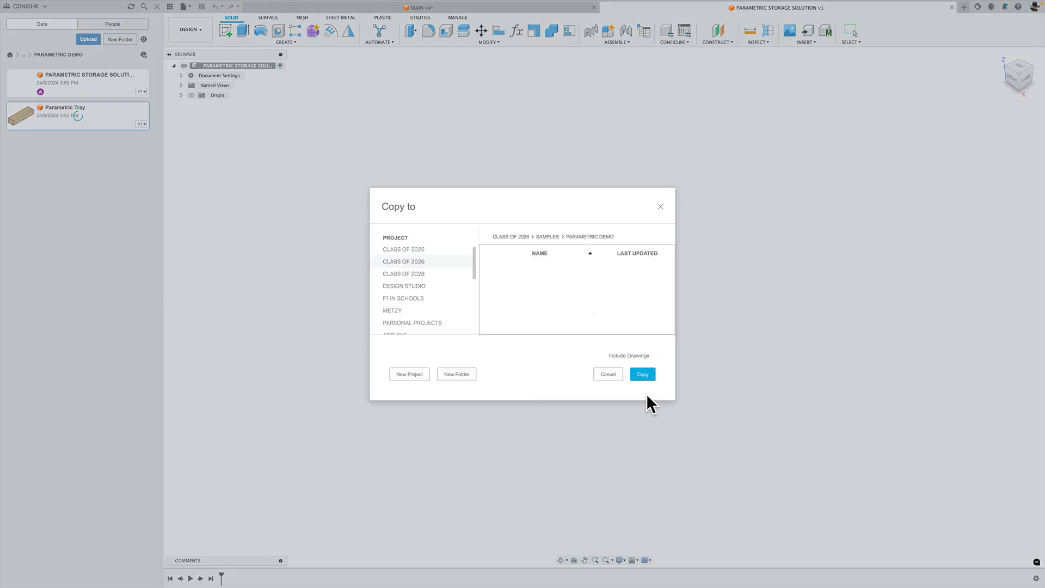
pyautogui.click(640, 373)
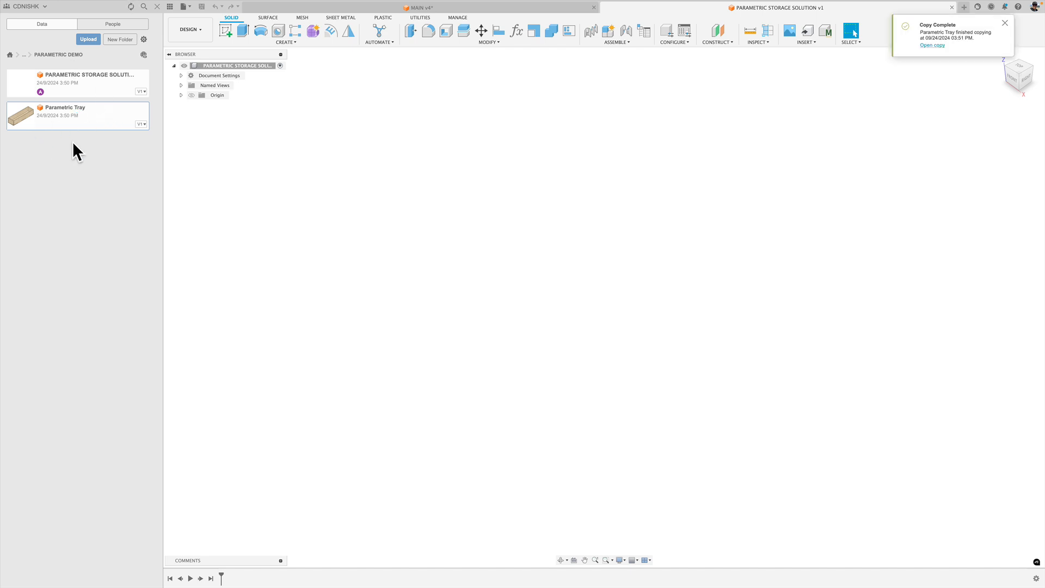
pyautogui.rightClick(87, 114)
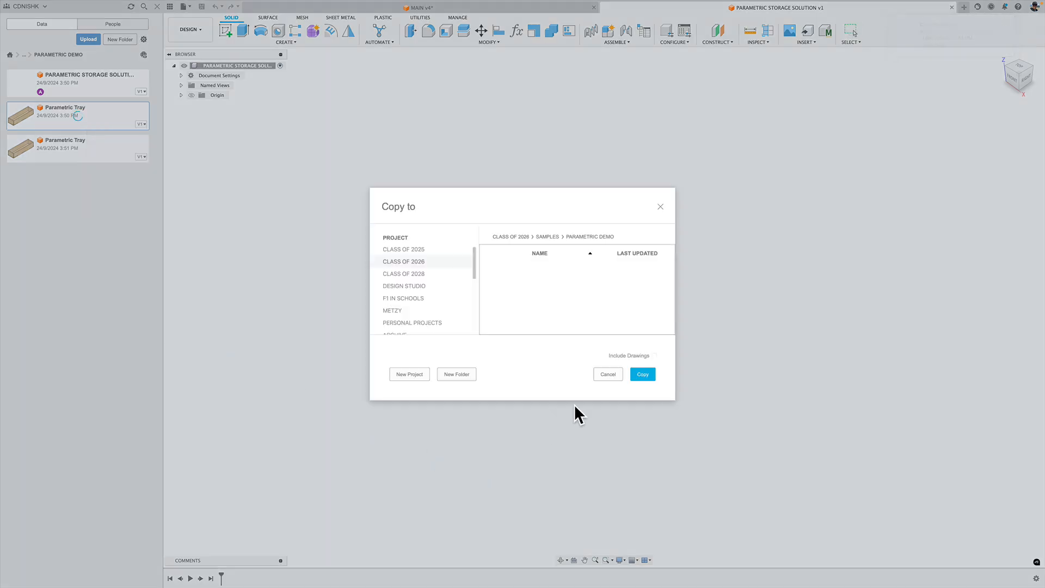
pyautogui.click(632, 376)
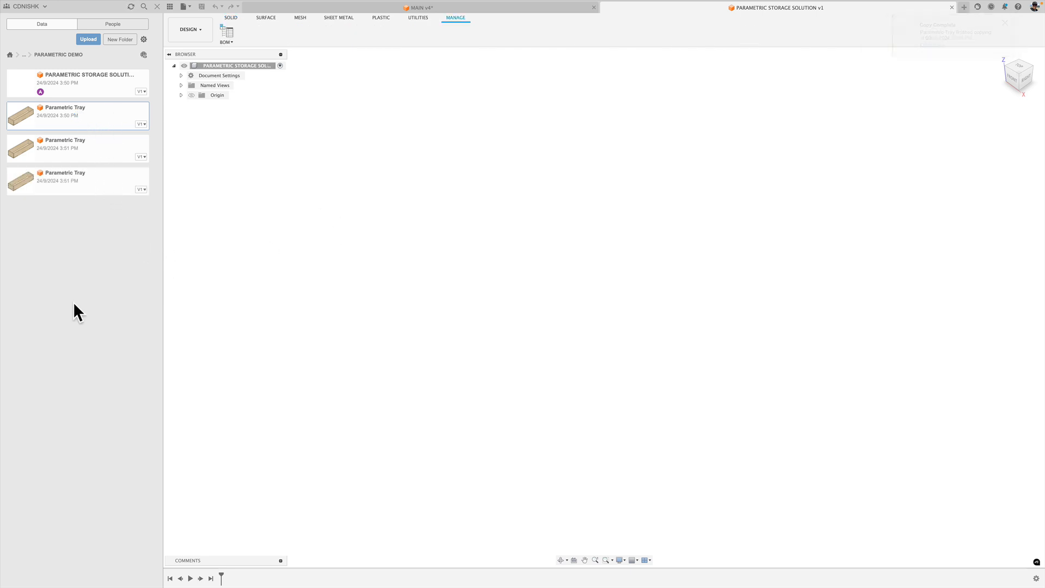
# Rename the first Parametric Tray copy in the PARAMETRIC DEMO folder as MAIN.
pyautogui.rightClick(96, 116)
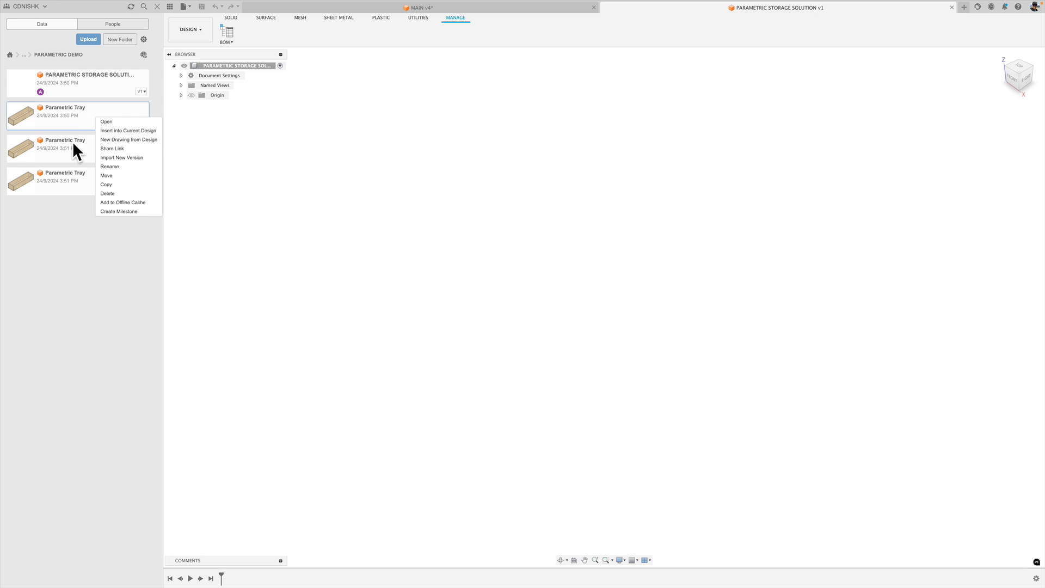
pyautogui.click(106, 167)
pyautogui.write('MAIN')
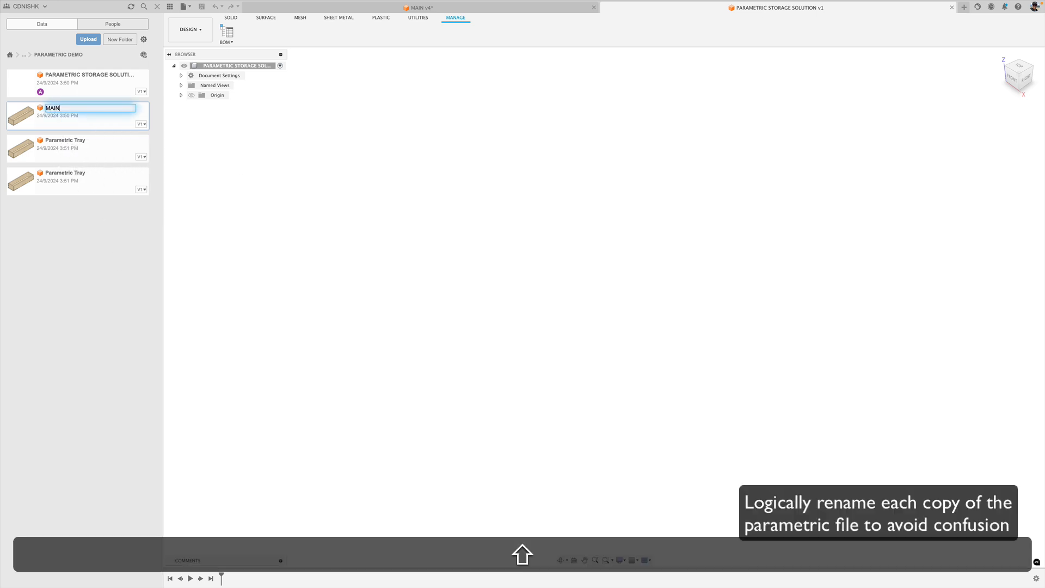
pyautogui.press('Return')
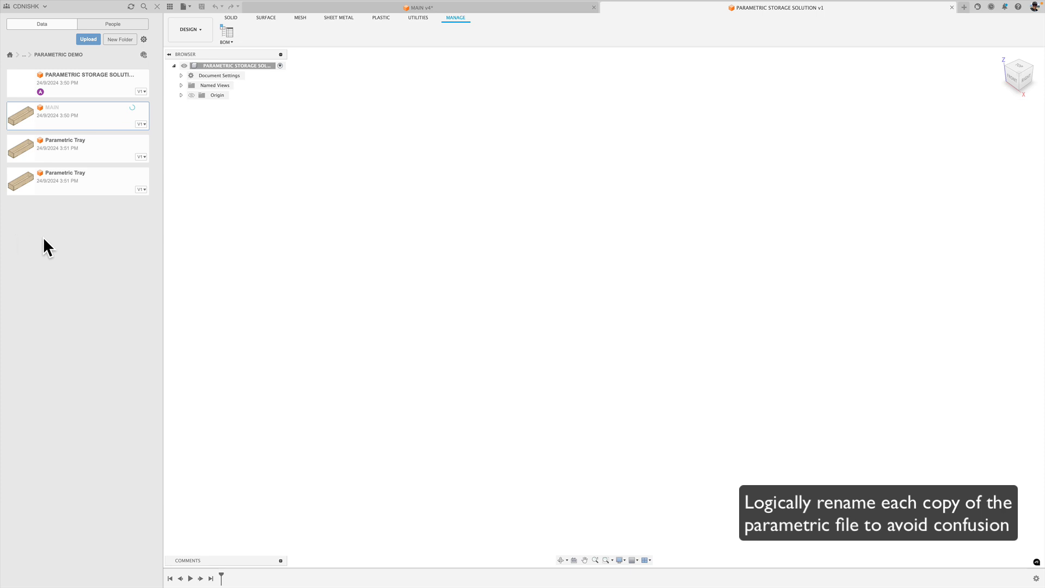
# Rename the second tray copy in the PARAMETRIC DEMO folder as DRAWERS.
pyautogui.rightClick(57, 155)
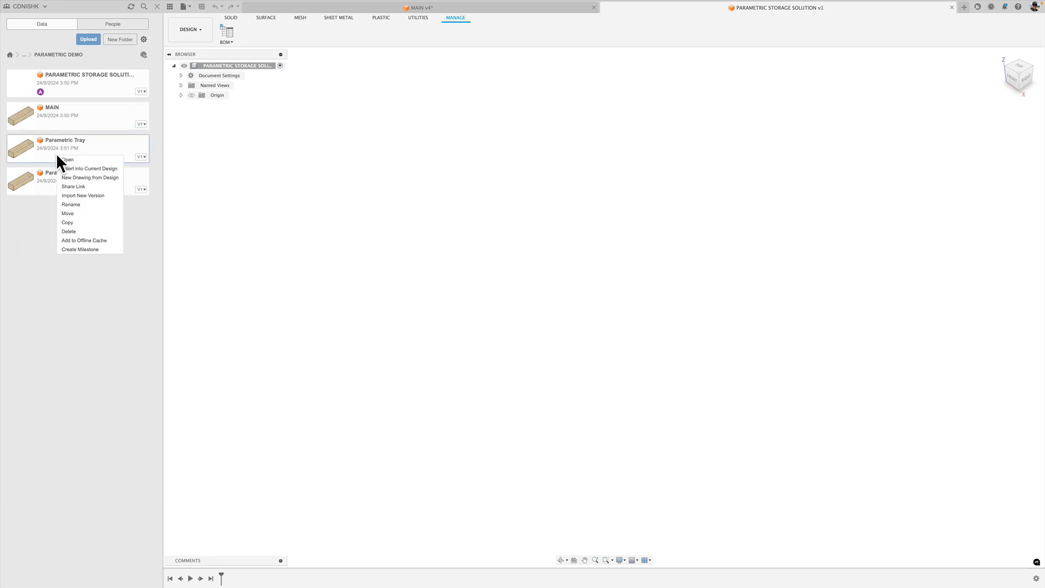
pyautogui.click(80, 204)
pyautogui.write('D')
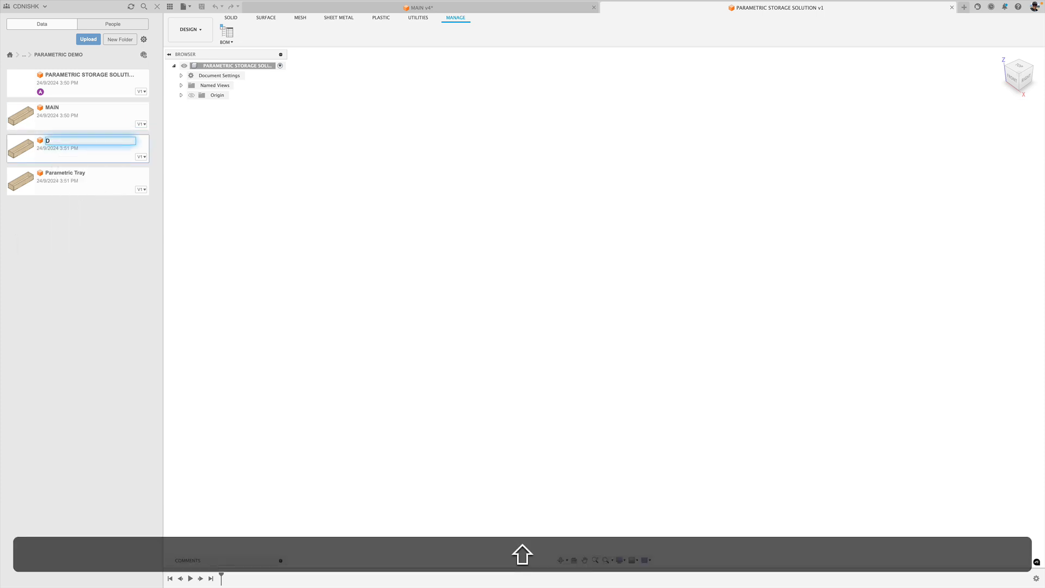
pyautogui.write('RAWERS')
pyautogui.press('Return')
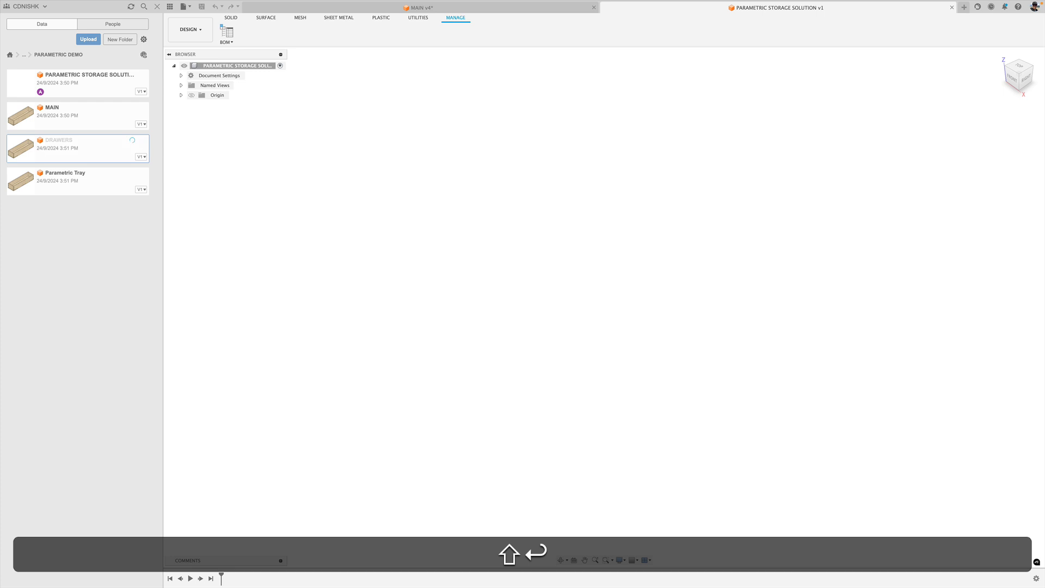
# Rename the remaining Parametric Tray copy as DIVIDERS.
pyautogui.rightClick(86, 190)
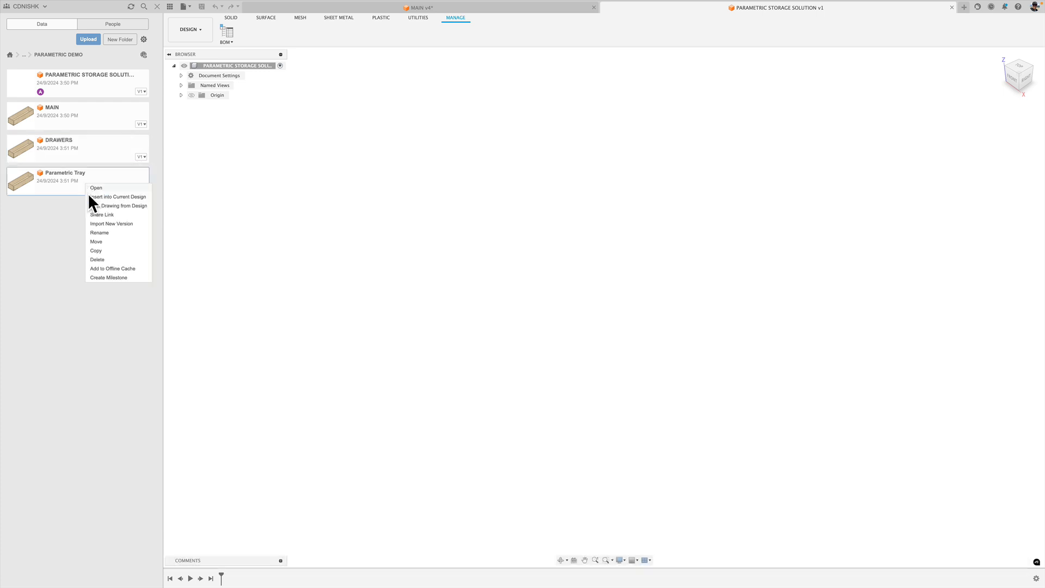
pyautogui.click(90, 233)
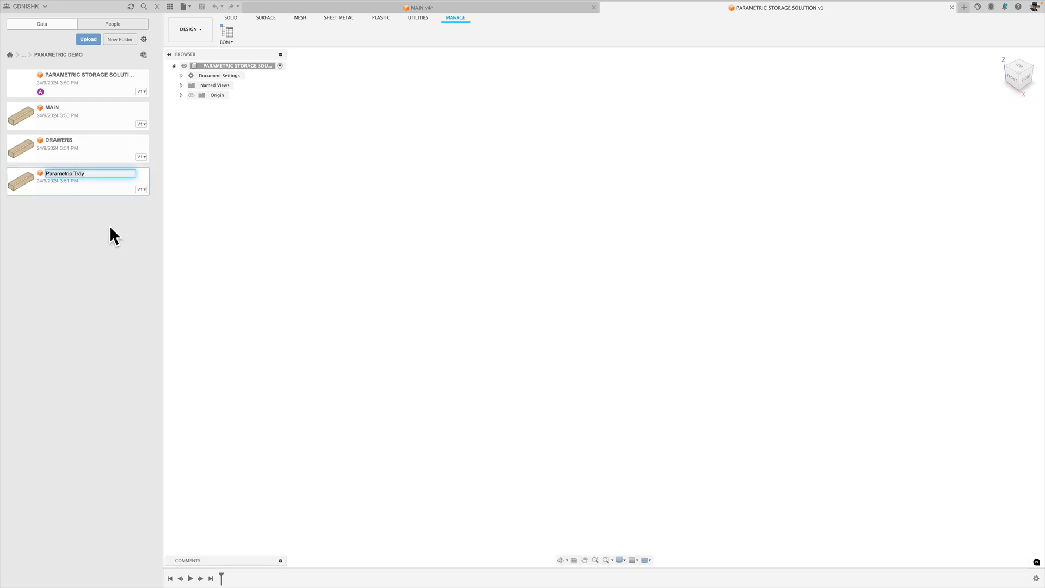
pyautogui.write('DIV')
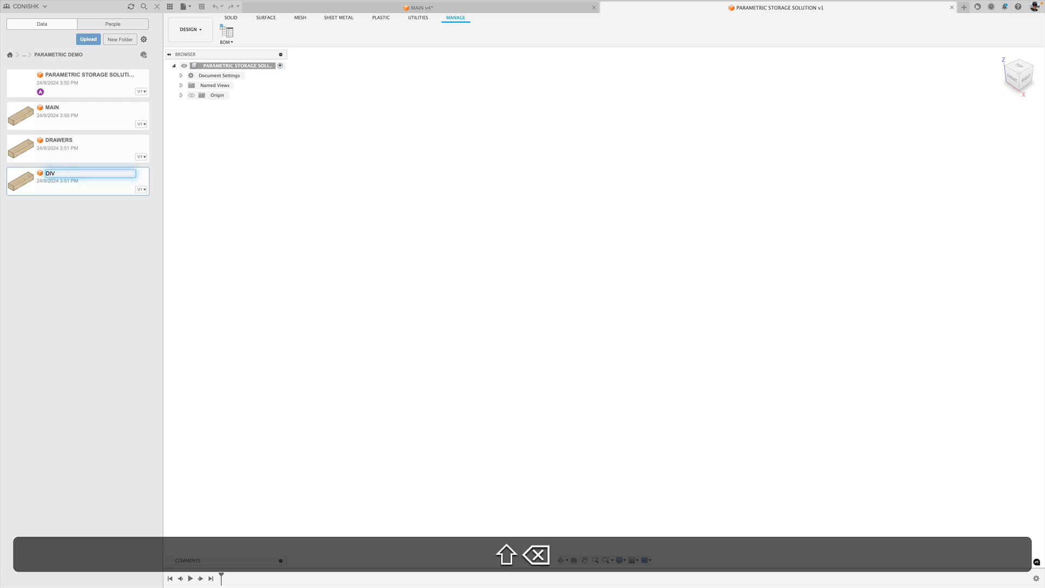
pyautogui.write('IDERS')
pyautogui.press('Return')
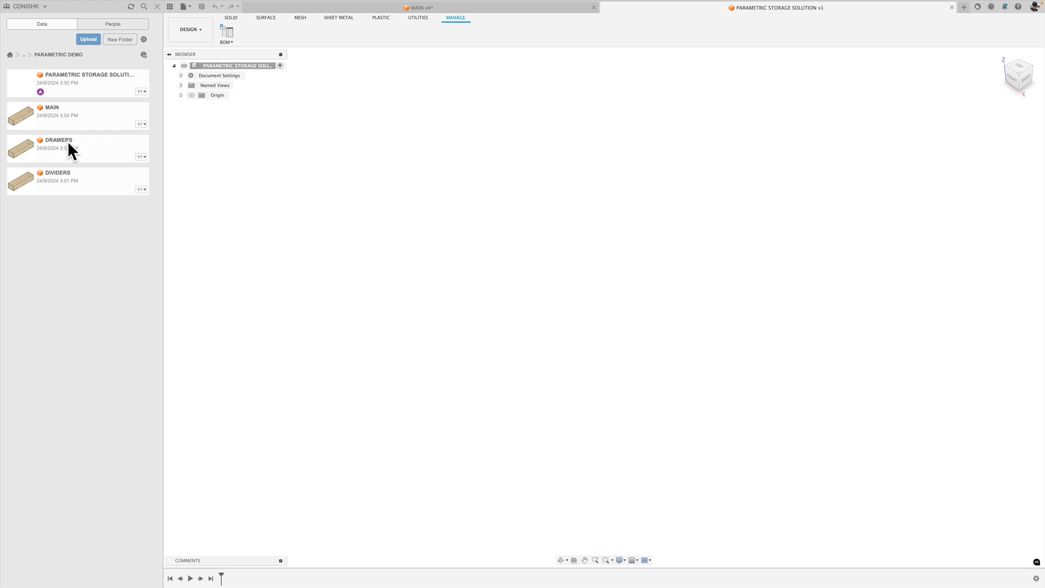
# Insert the MAIN tray into the PARAMETRIC STORAGE SOLUTION design and rotate it 90 degrees about the X axis so it lies flat.
pyautogui.rightClick(86, 115)
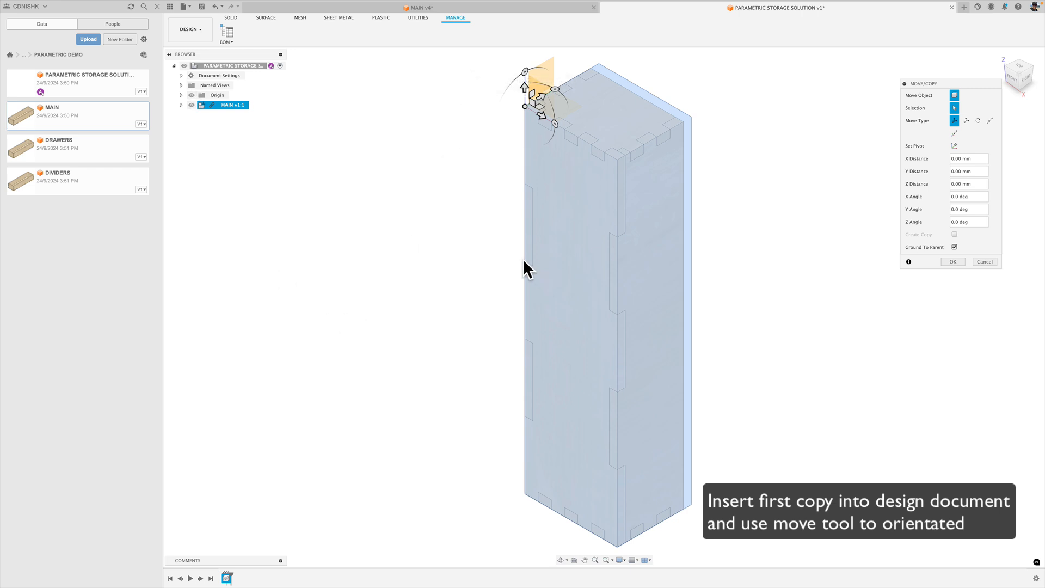
pyautogui.moveTo(525, 68); pyautogui.dragTo(495, 124)
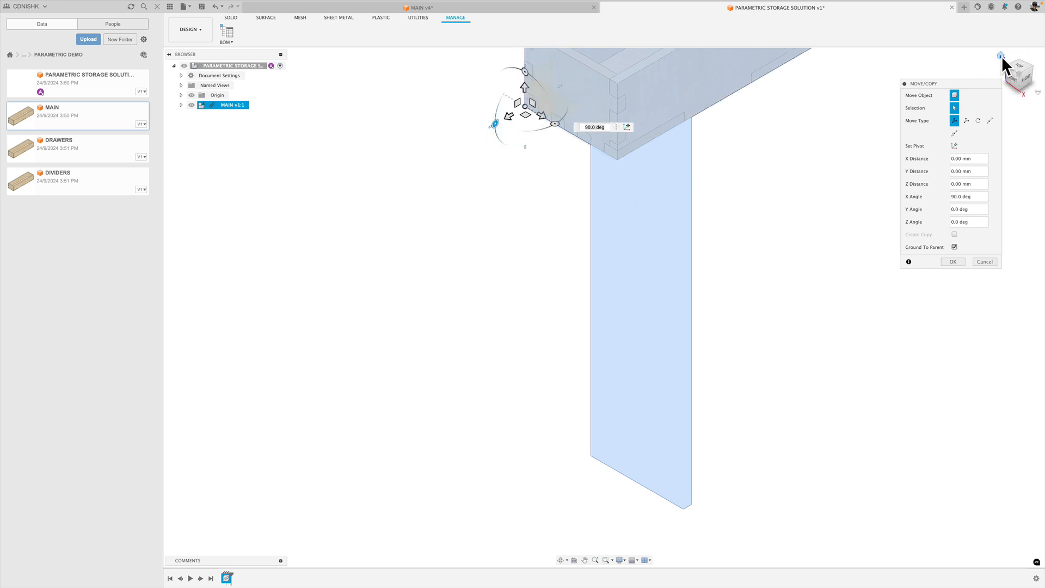
pyautogui.click(1001, 56)
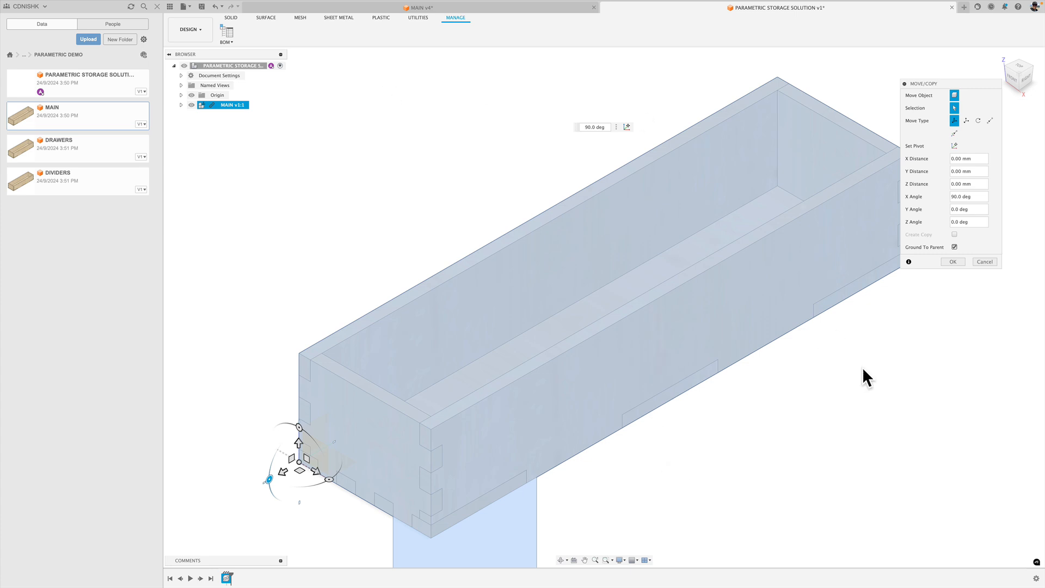
pyautogui.click(953, 262)
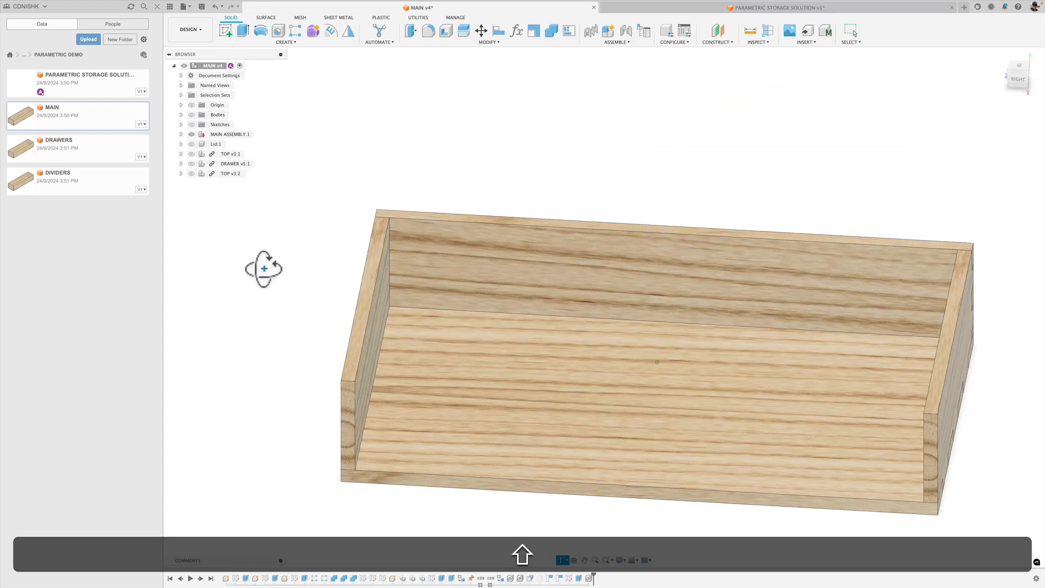
# Switch to the existing MAIN v4 design and measure the tray's width between the front panel's two upper corners.
pyautogui.keyDown('shift'); pyautogui.moveTo(264, 269); pyautogui.dragTo(336, 249, button='middle'); pyautogui.keyUp('shift')
pyautogui.click(1014, 74)
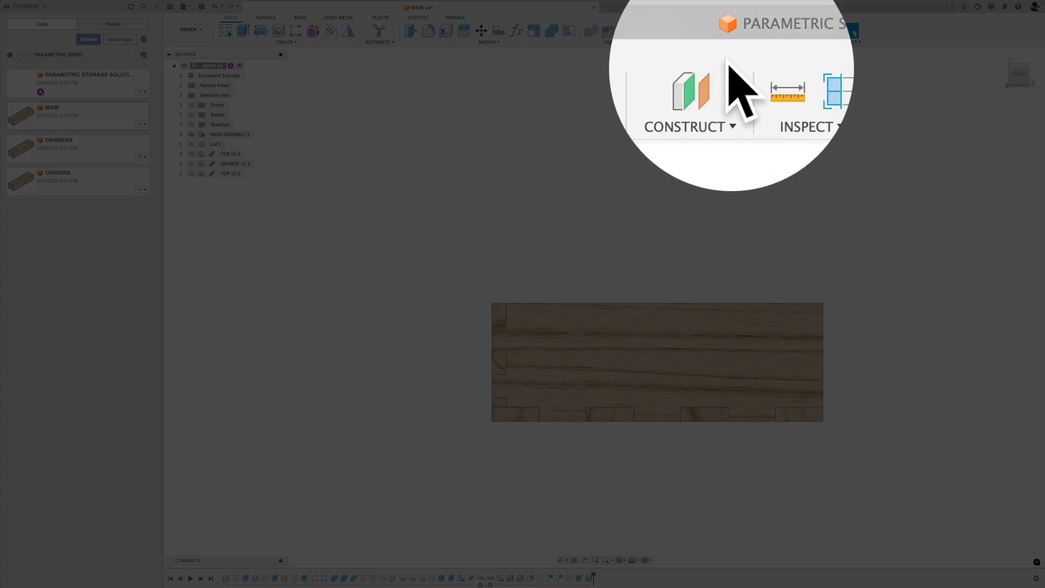
pyautogui.click(759, 42)
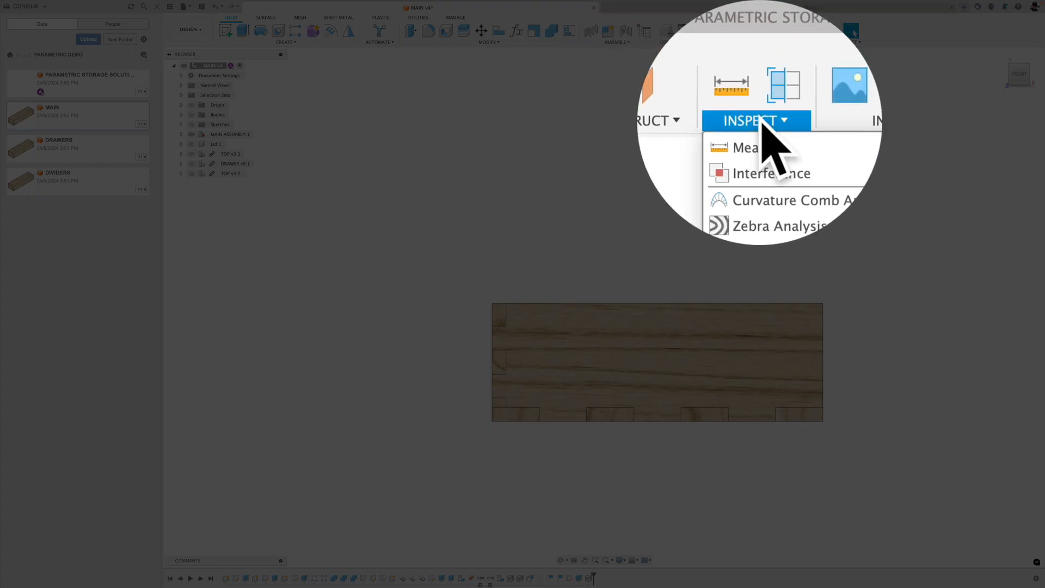
pyautogui.click(817, 51)
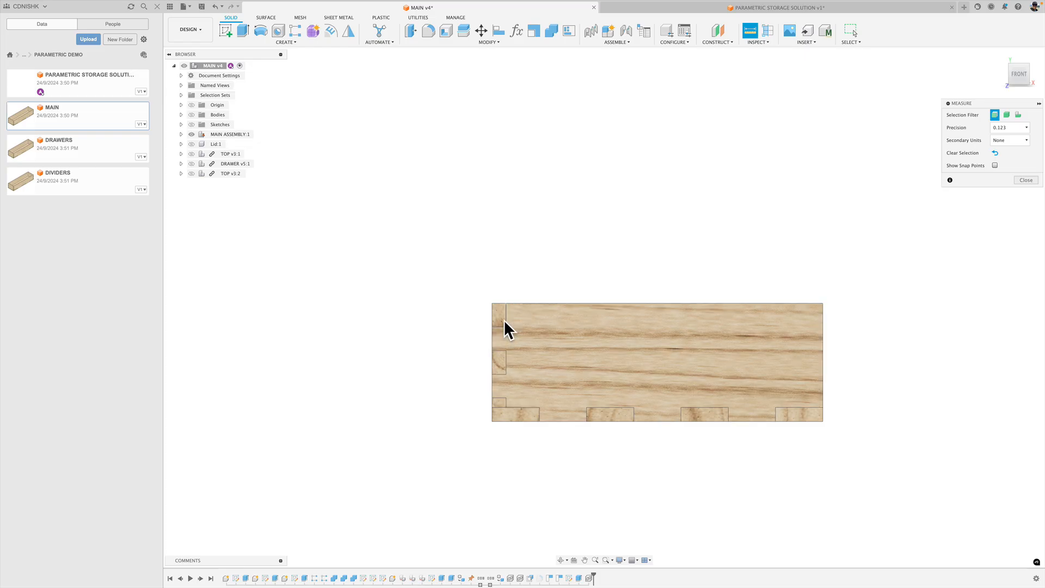
pyautogui.click(492, 303)
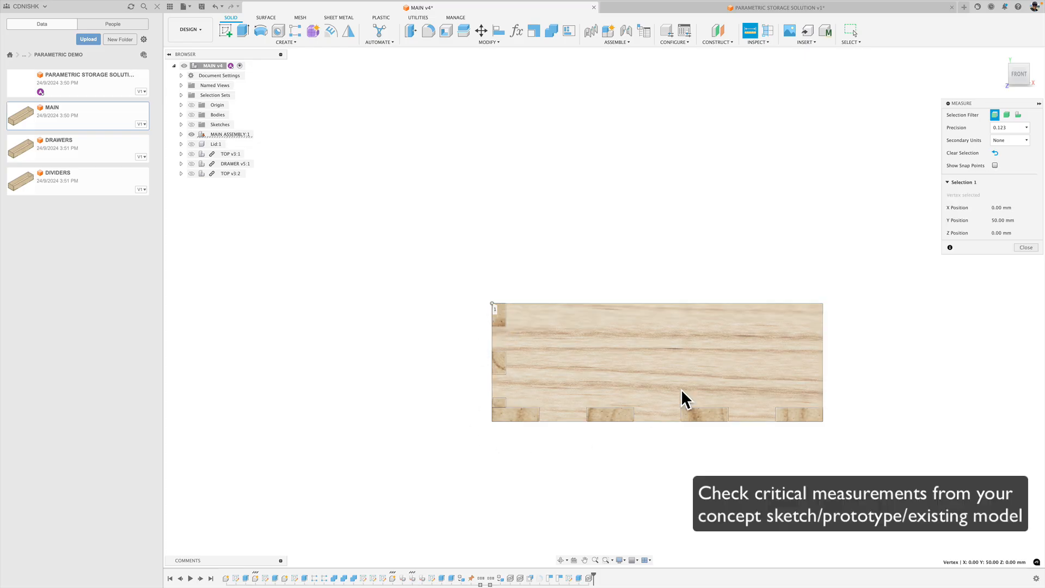
pyautogui.click(822, 303)
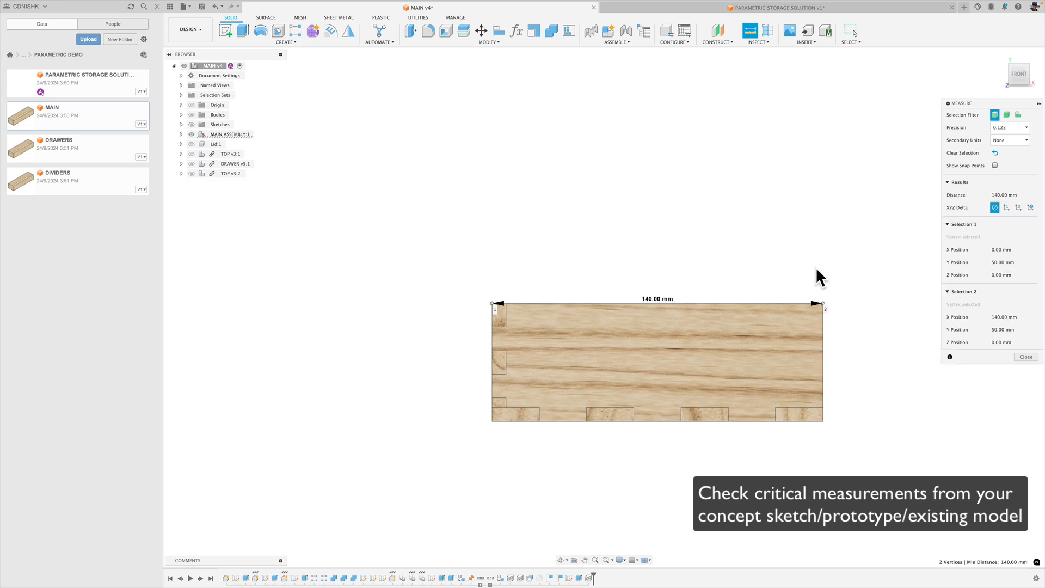
# Measure the depth of the MAIN v4 tray along its upper side edge, from the front corner to the back corner.
pyautogui.keyDown('shift'); pyautogui.moveTo(817, 275); pyautogui.dragTo(671, 402, button='middle'); pyautogui.keyUp('shift')
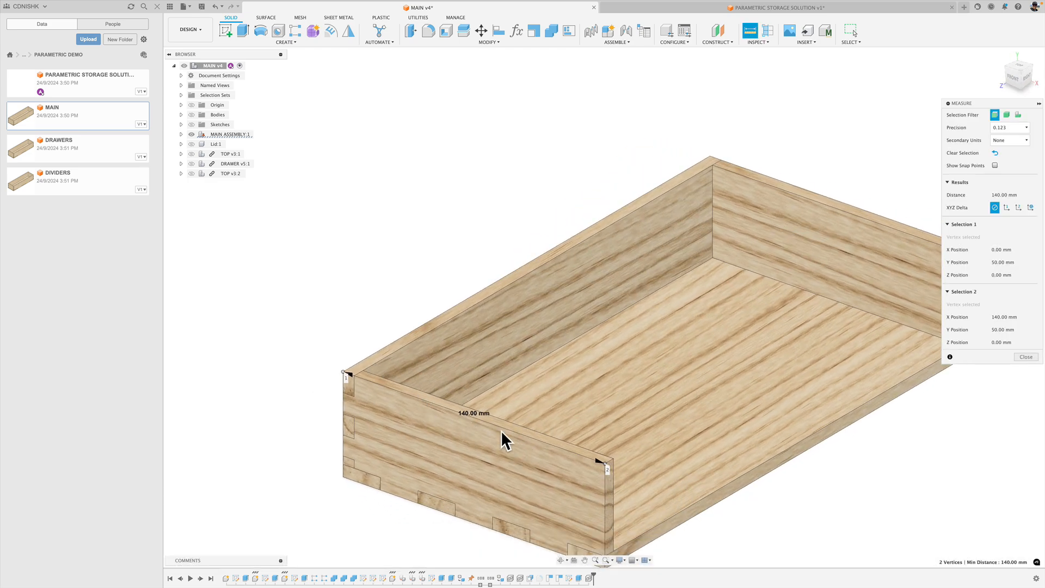
pyautogui.click(357, 299)
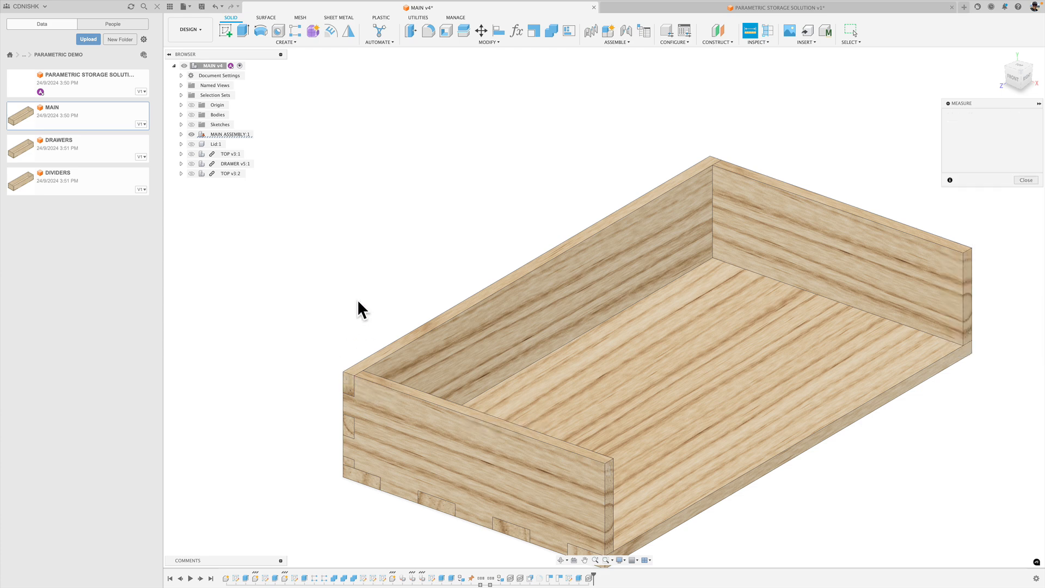
pyautogui.click(344, 376)
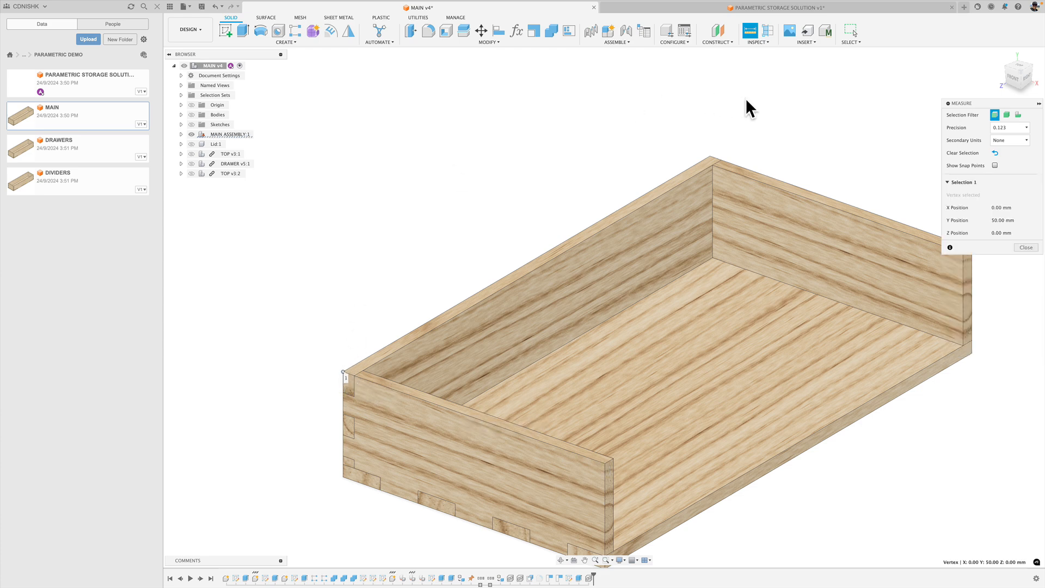
pyautogui.click(713, 157)
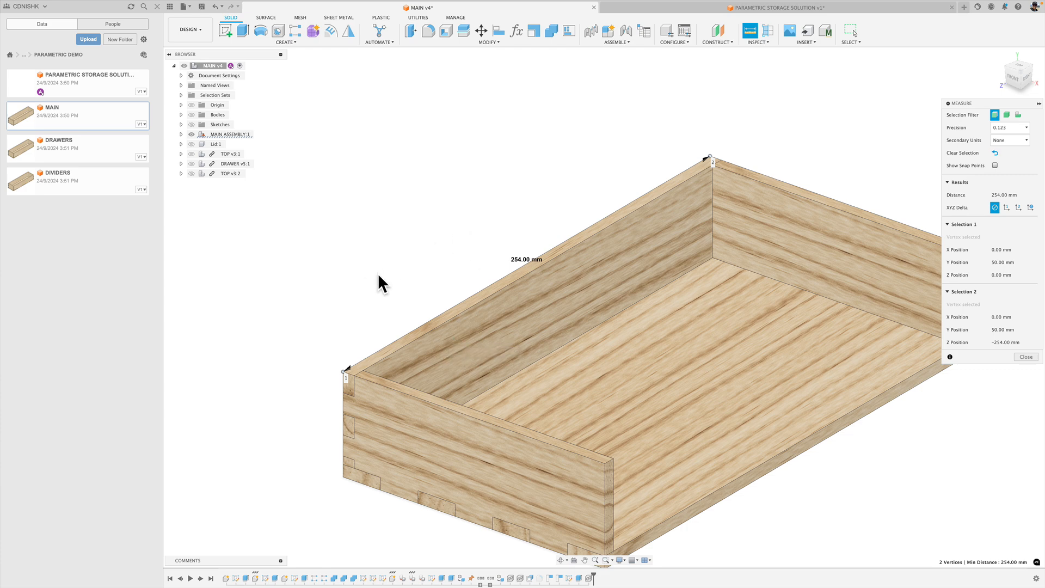
# Measure the MAIN v4 tray's height along the vertical front corner edge and finish measuring.
pyautogui.click(358, 273)
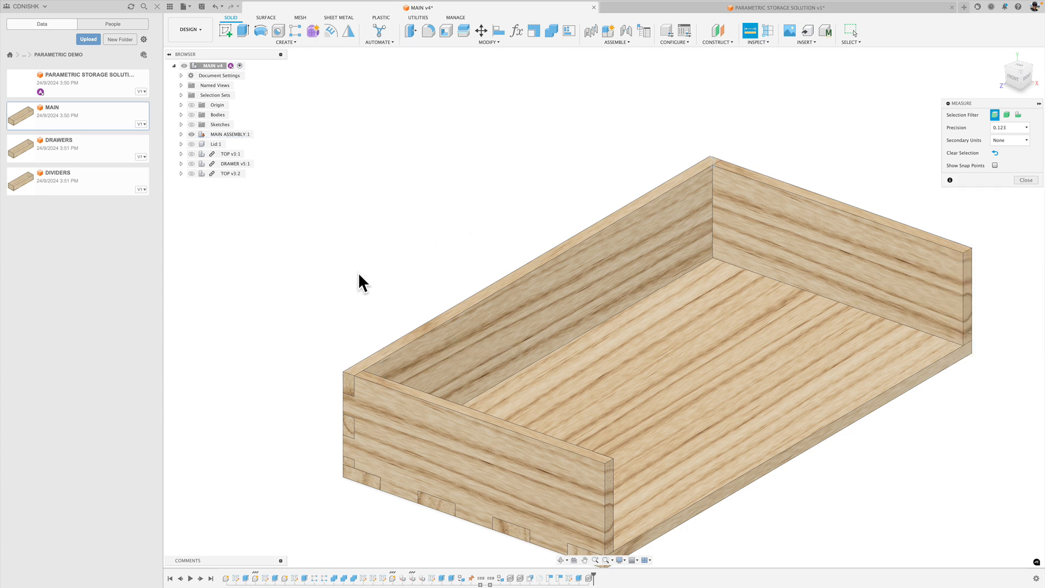
pyautogui.click(344, 373)
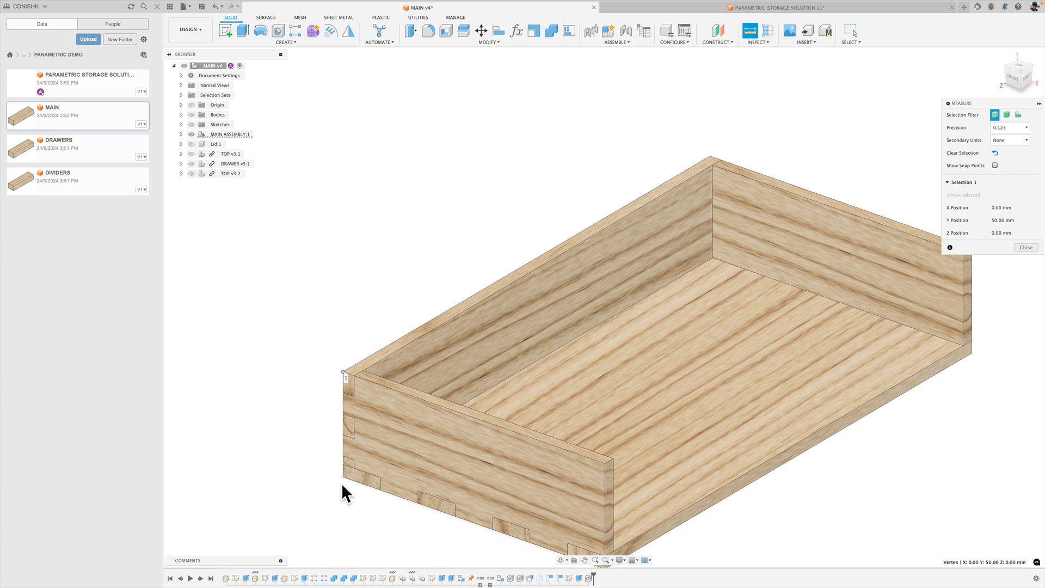
pyautogui.click(343, 476)
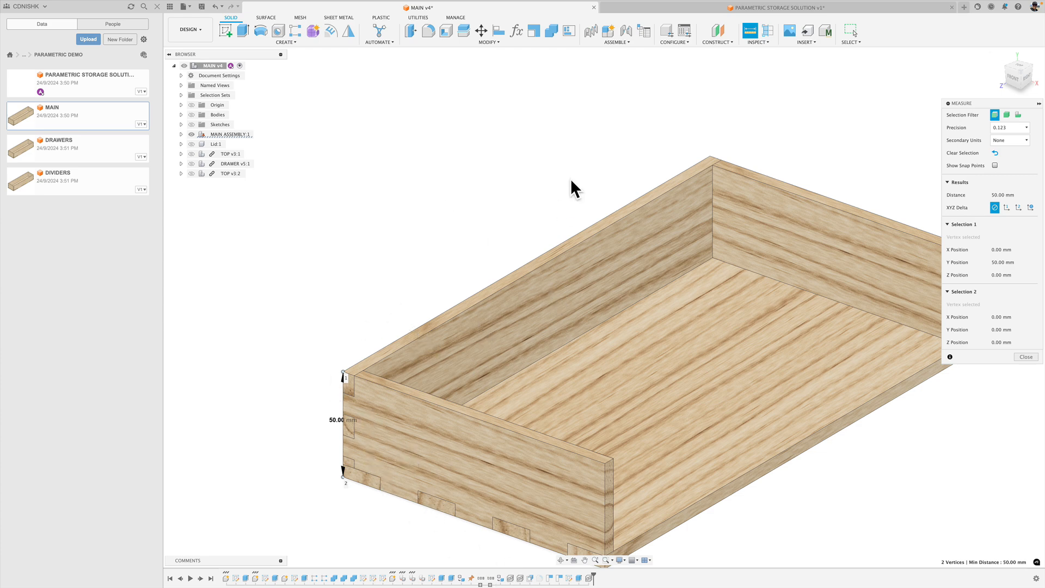
pyautogui.click(1021, 357)
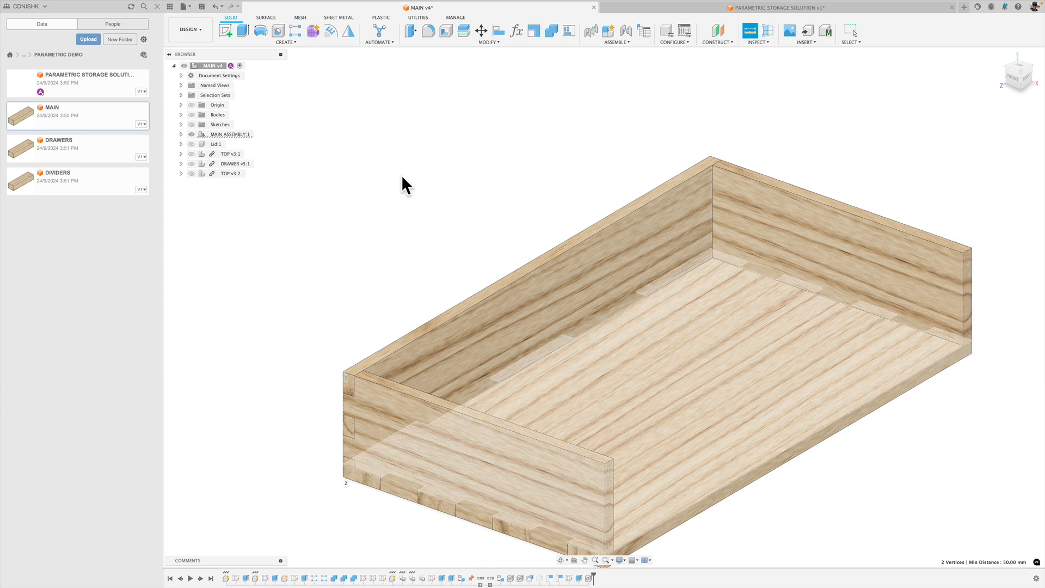
# Return to the PARAMETRIC STORAGE SOLUTION design, open the MAIN tray file from the PARAMETRIC DEMO folder, and bring up its parameters.
pyautogui.click(661, 5)
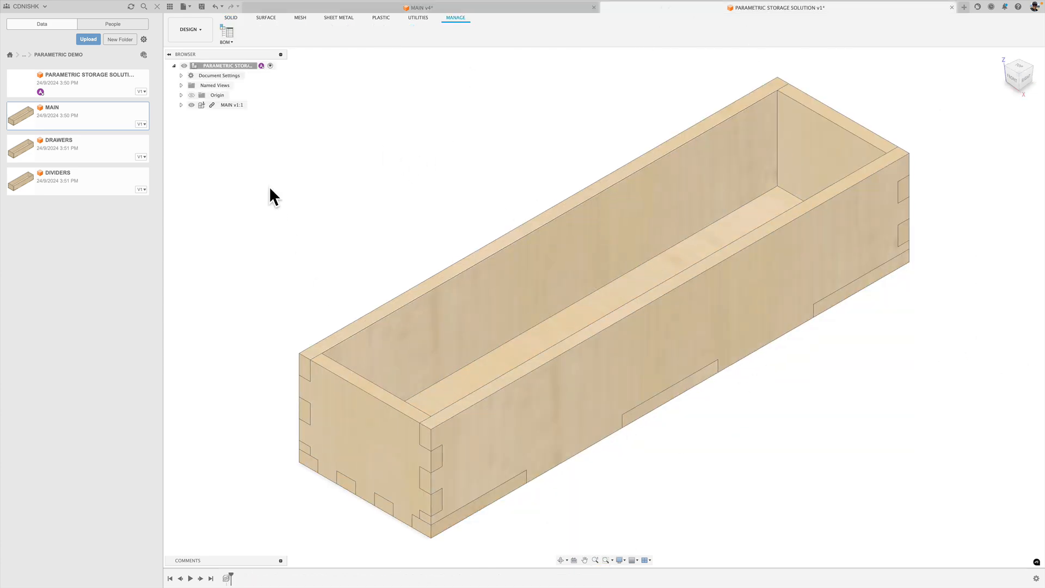
pyautogui.doubleClick(70, 111)
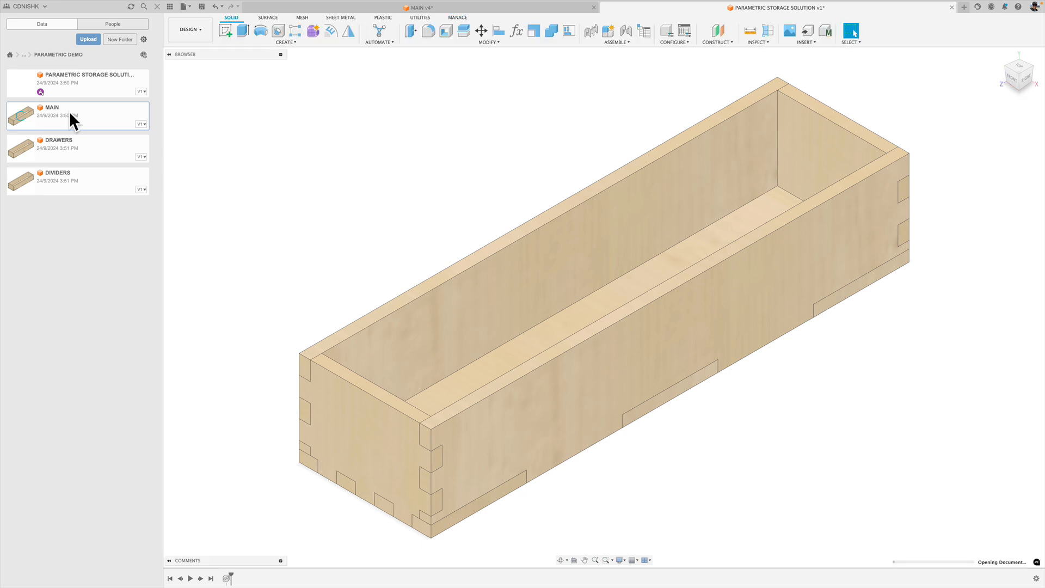
pyautogui.click(488, 42)
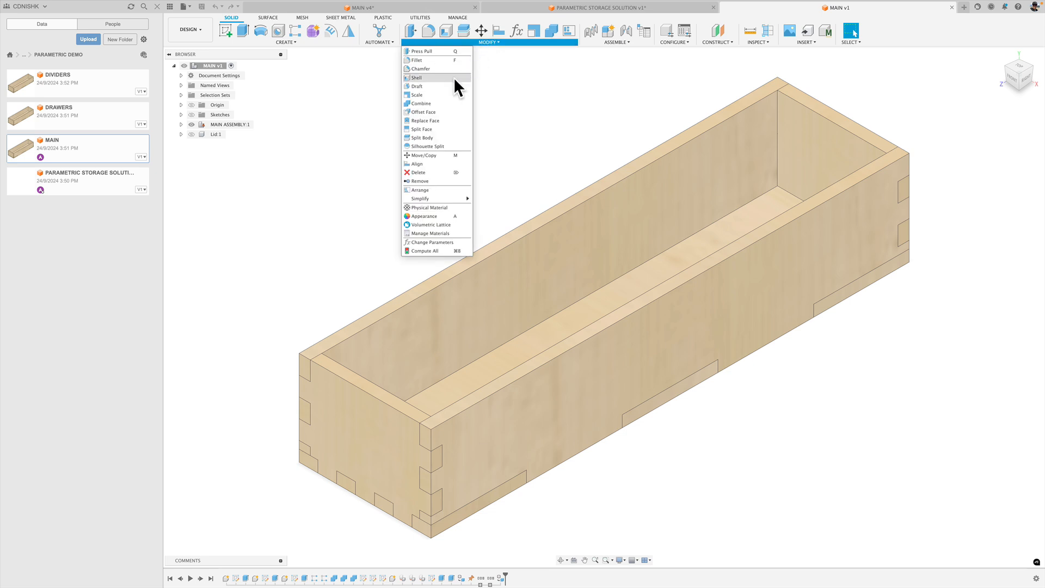
pyautogui.click(438, 242)
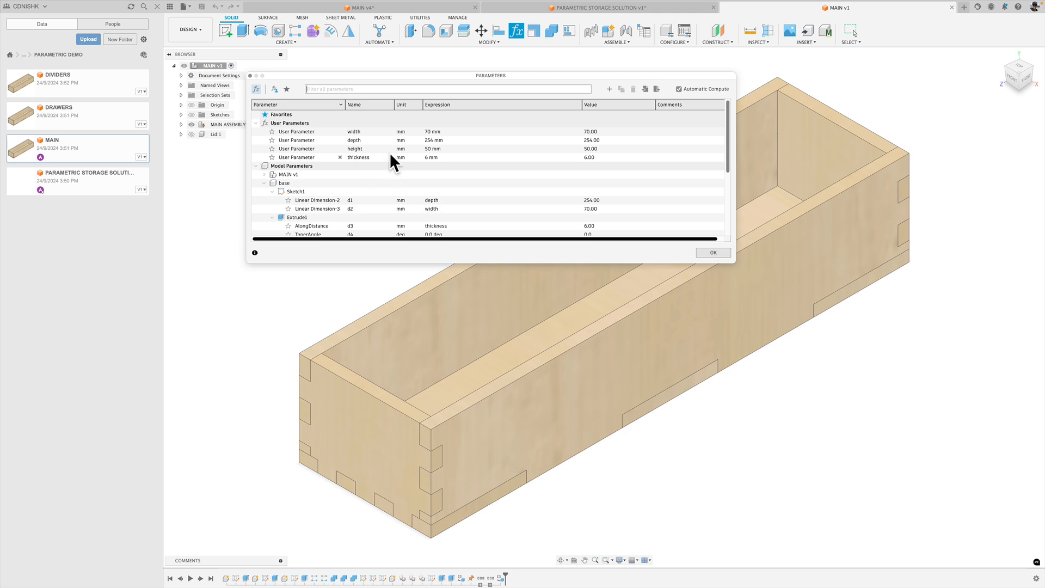
# Set the MAIN tray's user parameters width to 140 mm and depth to 254 mm, and accept them.
pyautogui.doubleClick(429, 131)
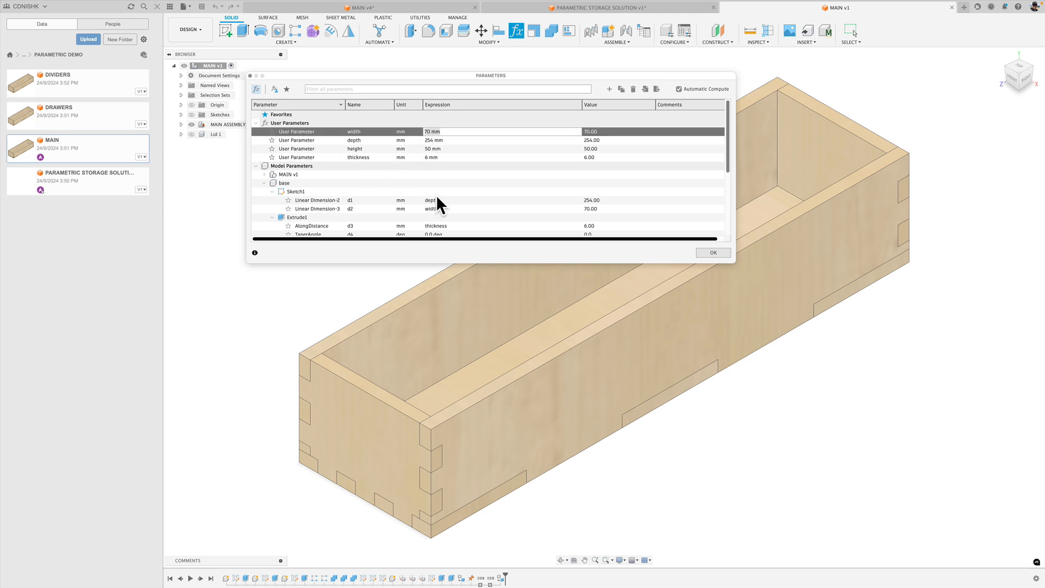
pyautogui.write('140')
pyautogui.press('Tab')
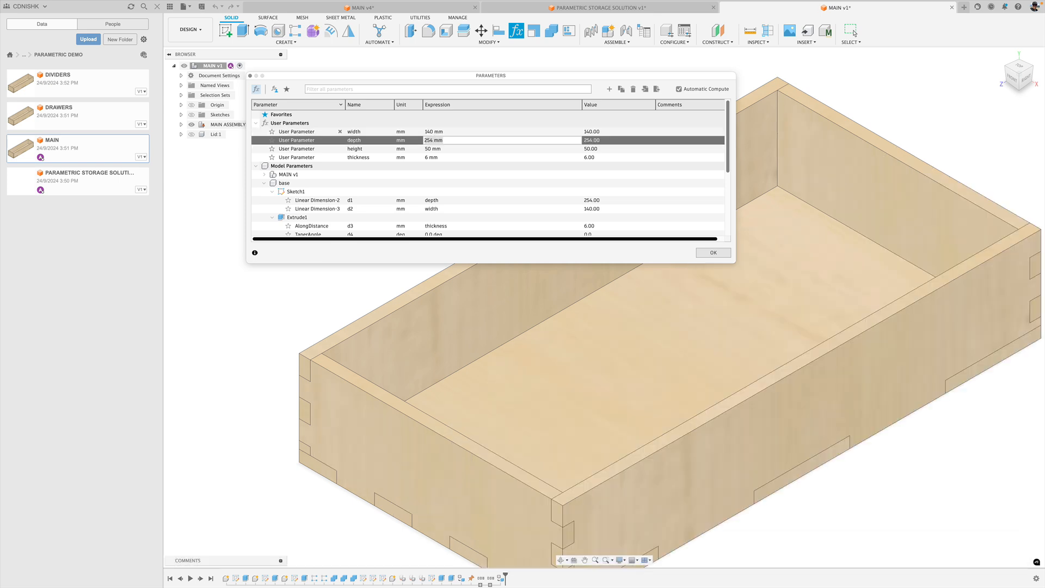
pyautogui.write('254')
pyautogui.press('Tab')
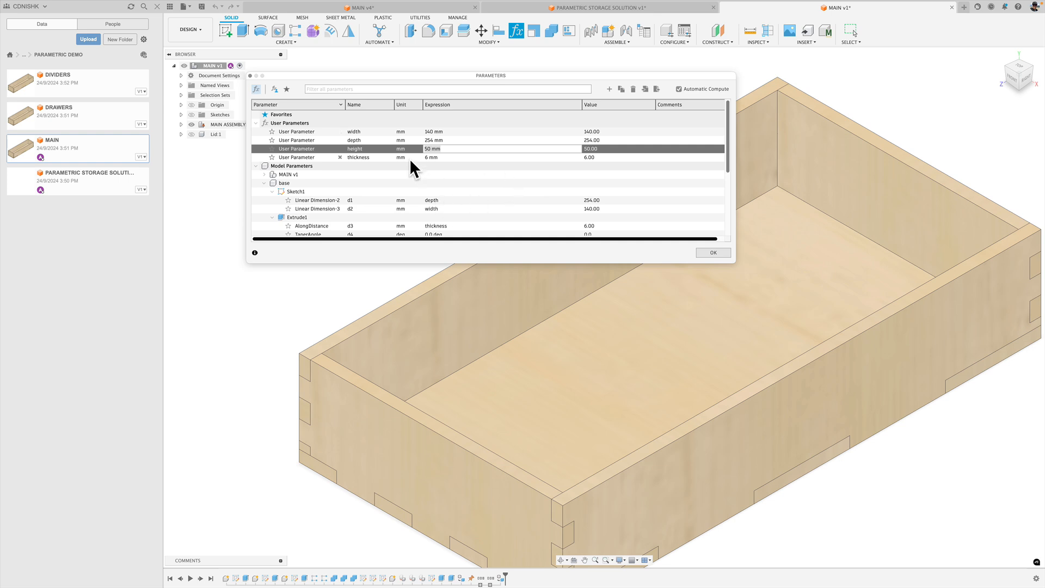
pyautogui.click(701, 251)
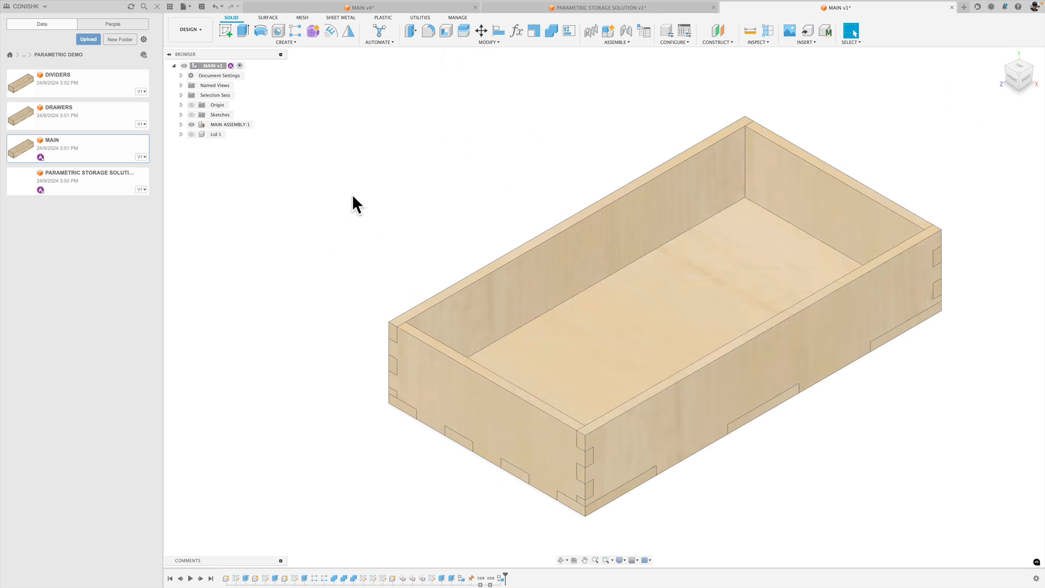
# Save the resized MAIN tray and update its linked copy in the PARAMETRIC STORAGE SOLUTION design to the latest version.
pyautogui.click(203, 7)
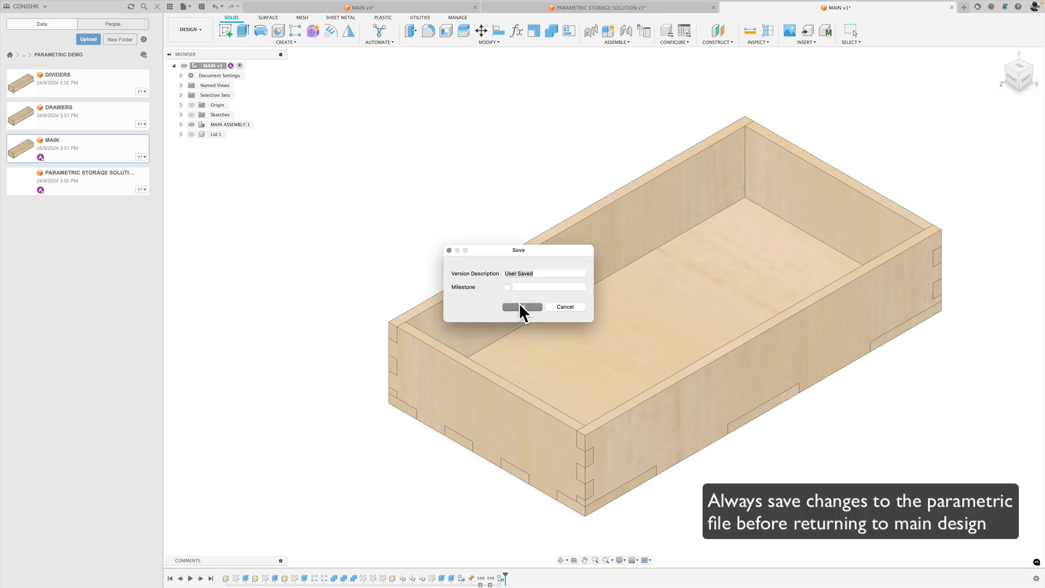
pyautogui.click(520, 305)
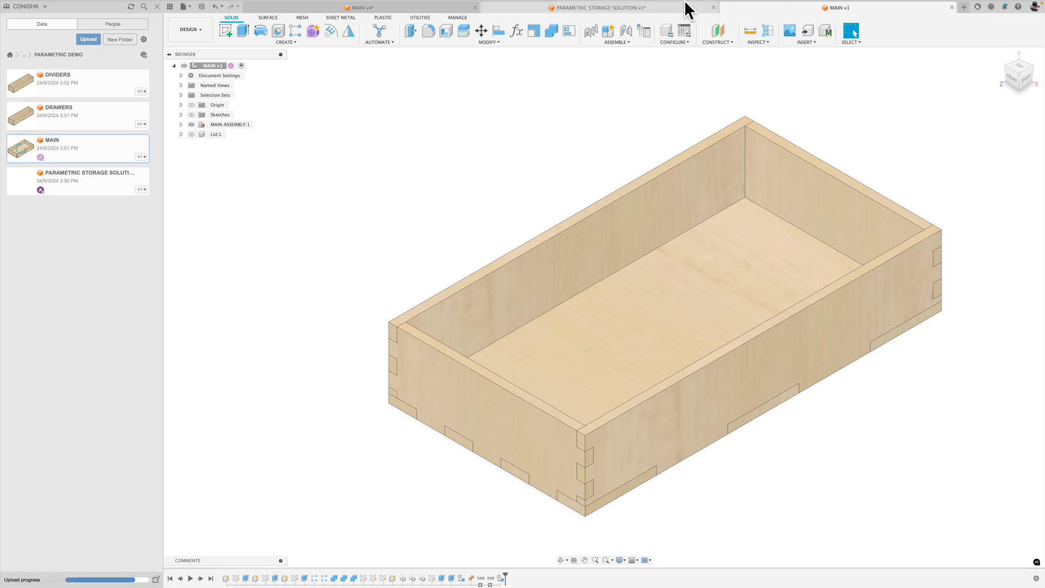
pyautogui.click(599, 10)
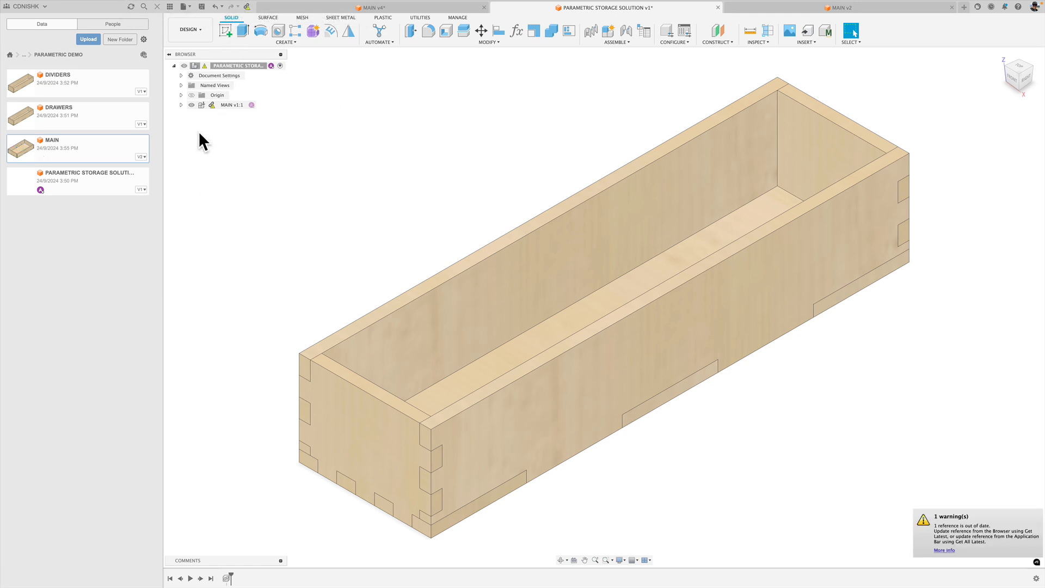
pyautogui.moveTo(213, 106)
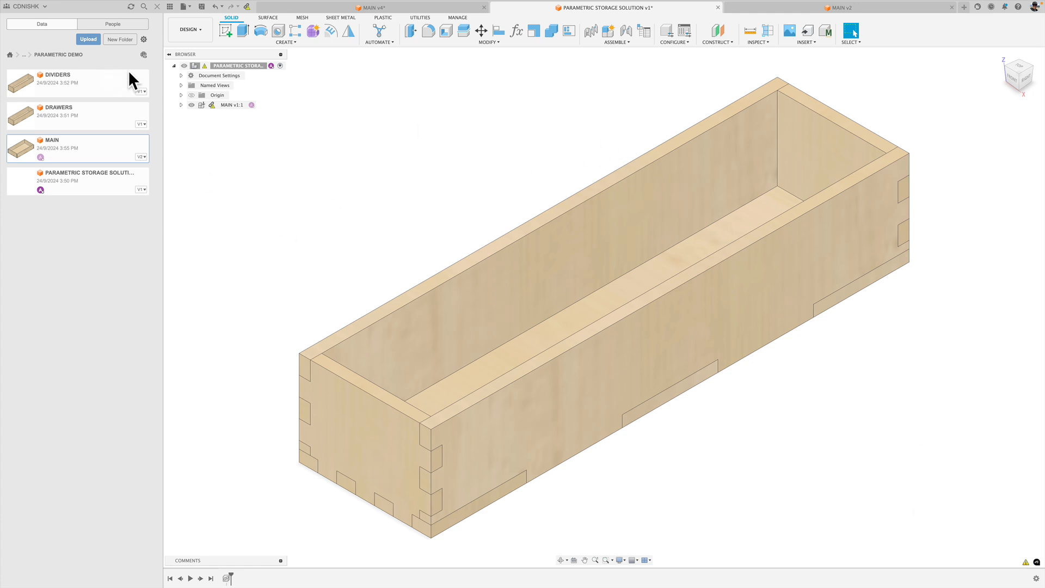
pyautogui.moveTo(881, 4)
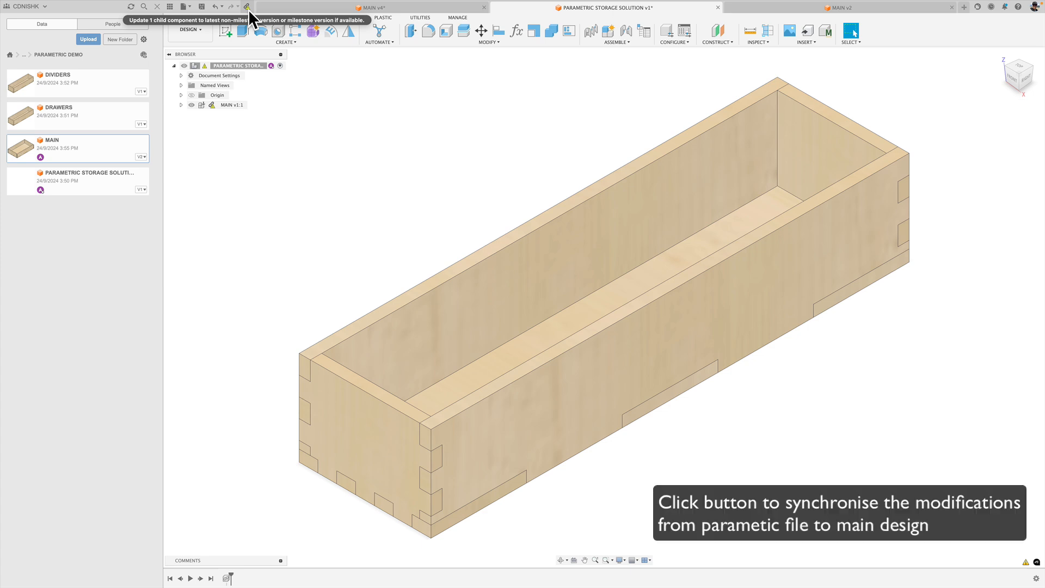
pyautogui.click(247, 7)
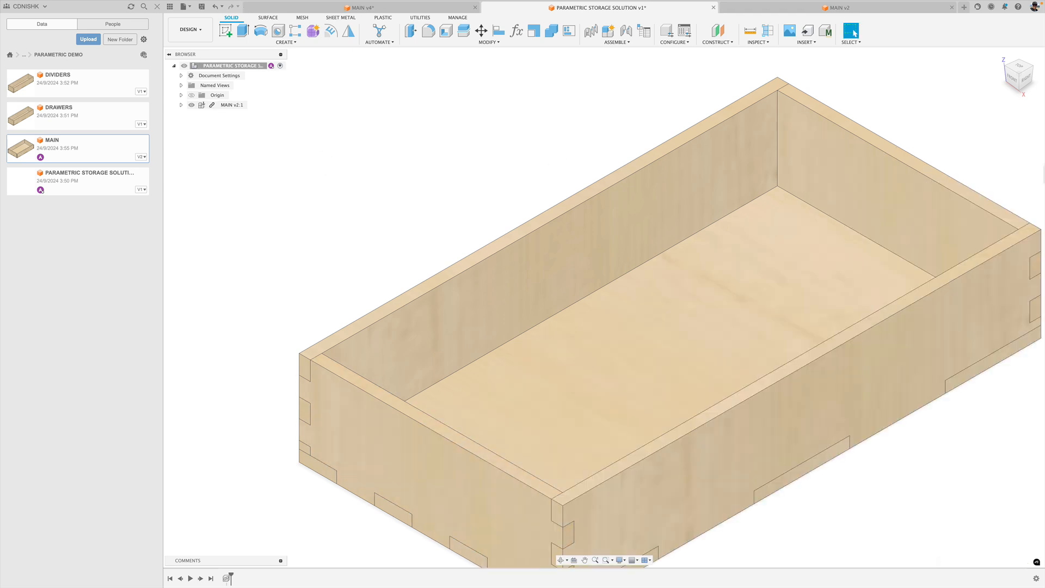
pyautogui.click(1001, 55)
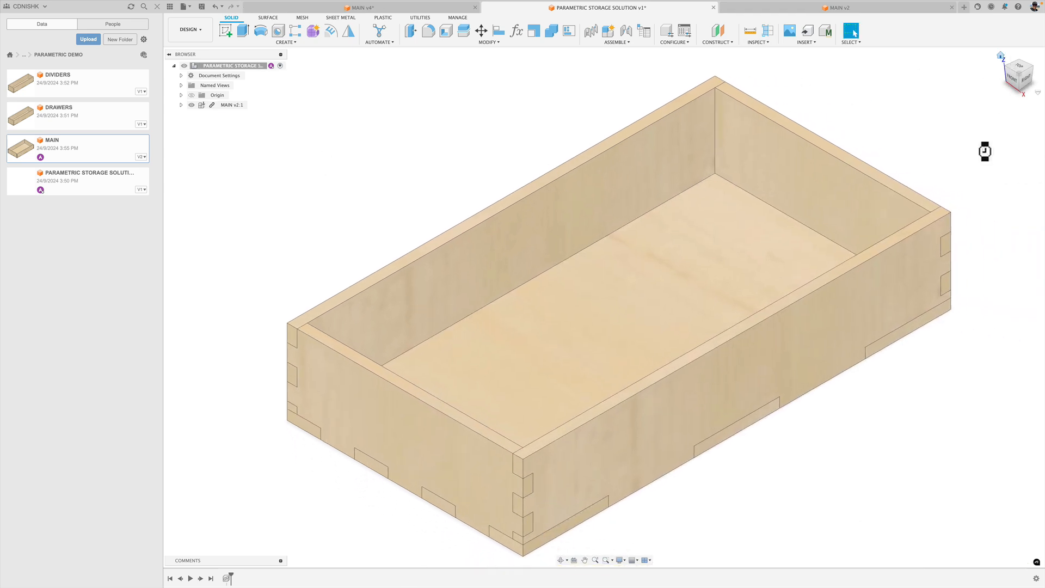
# Compare with the MAIN v4 reference, and in the MAIN v2 file hide WALL B within the sides component of MAIN ASSEMBLY.
pyautogui.click(389, 8)
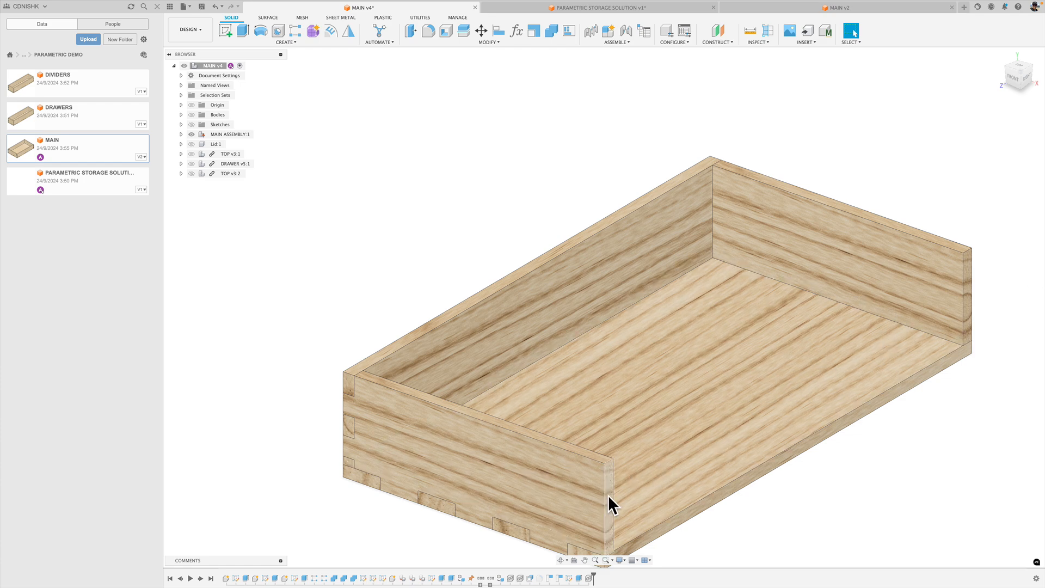
pyautogui.click(514, 6)
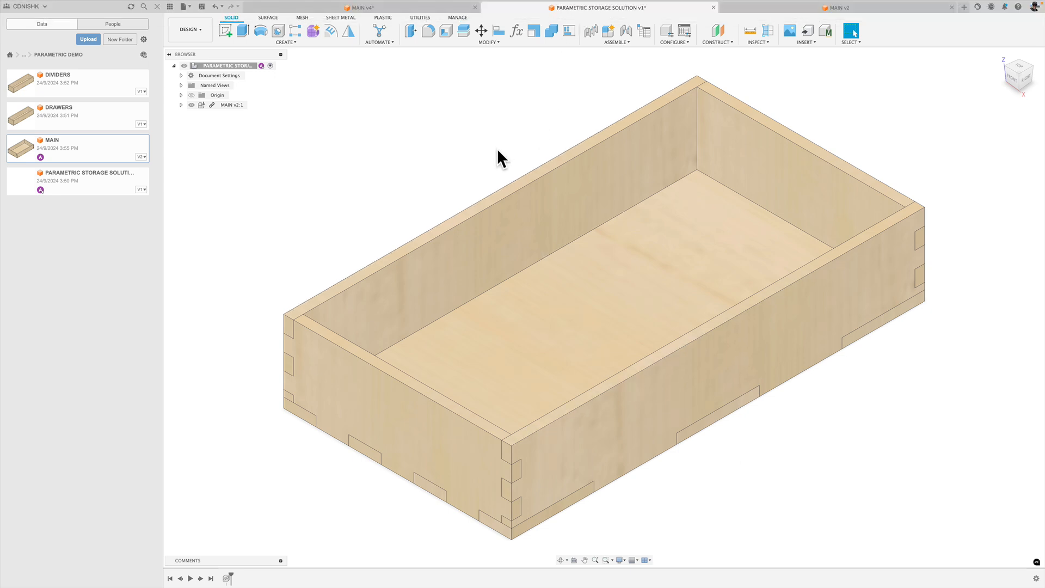
pyautogui.click(834, 8)
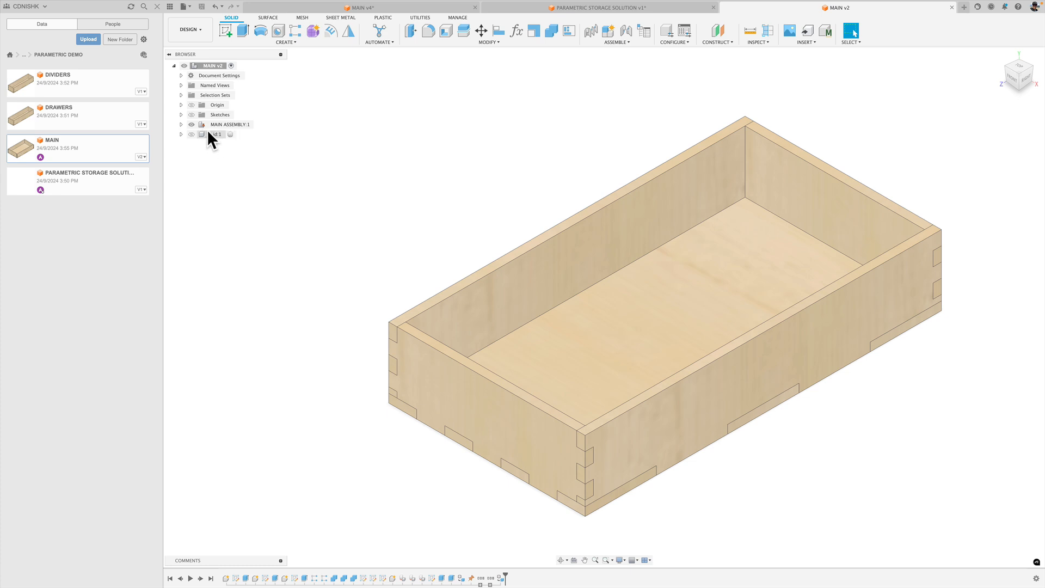
pyautogui.click(804, 330)
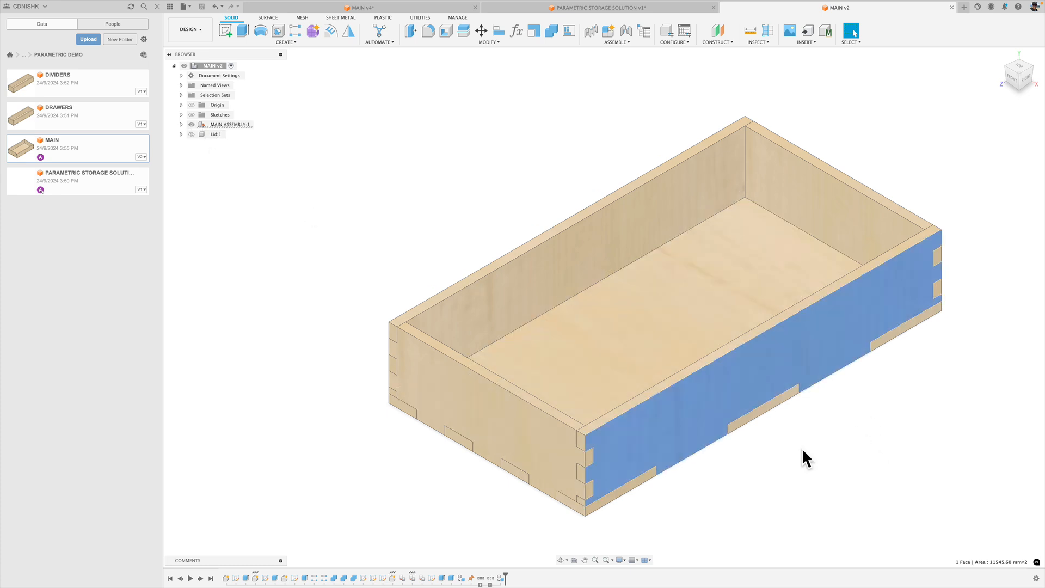
pyautogui.click(180, 124)
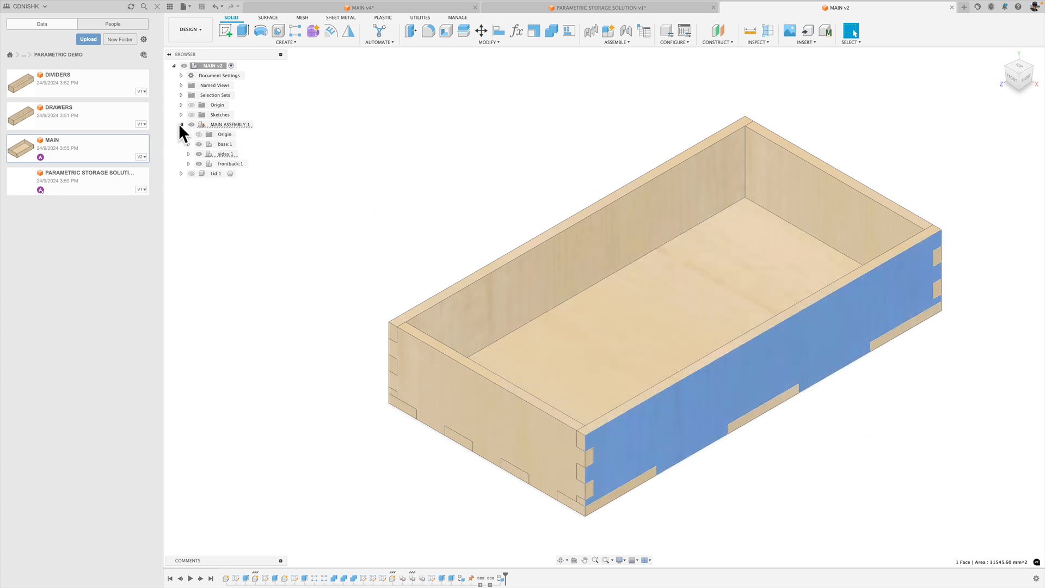
pyautogui.click(189, 154)
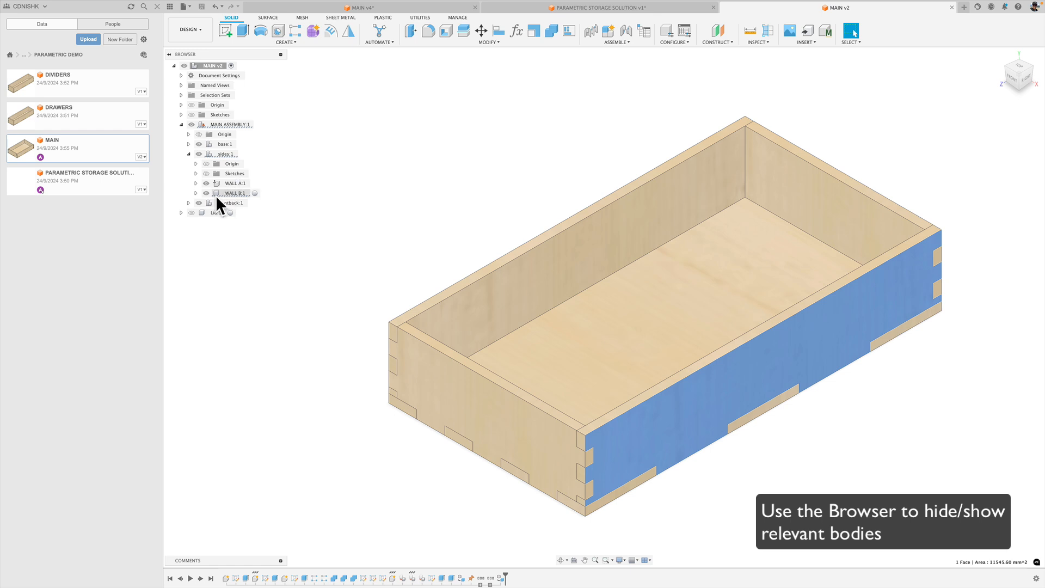
pyautogui.click(207, 193)
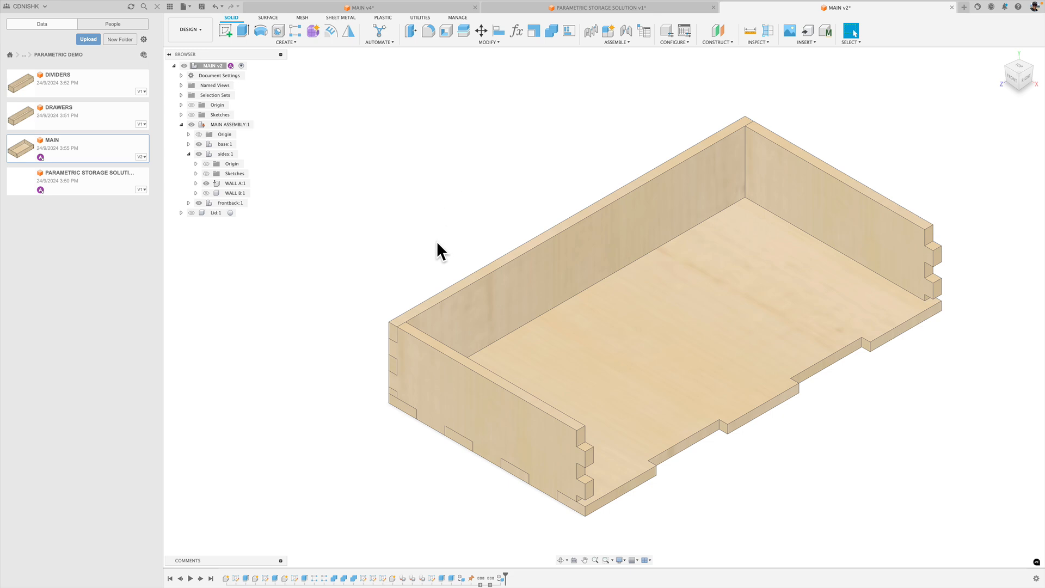
# Press Pull the six finger-joint notch faces on the front and back walls and the base's two notch faces outward by 6 mm.
pyautogui.scroll(1, 757, 463)
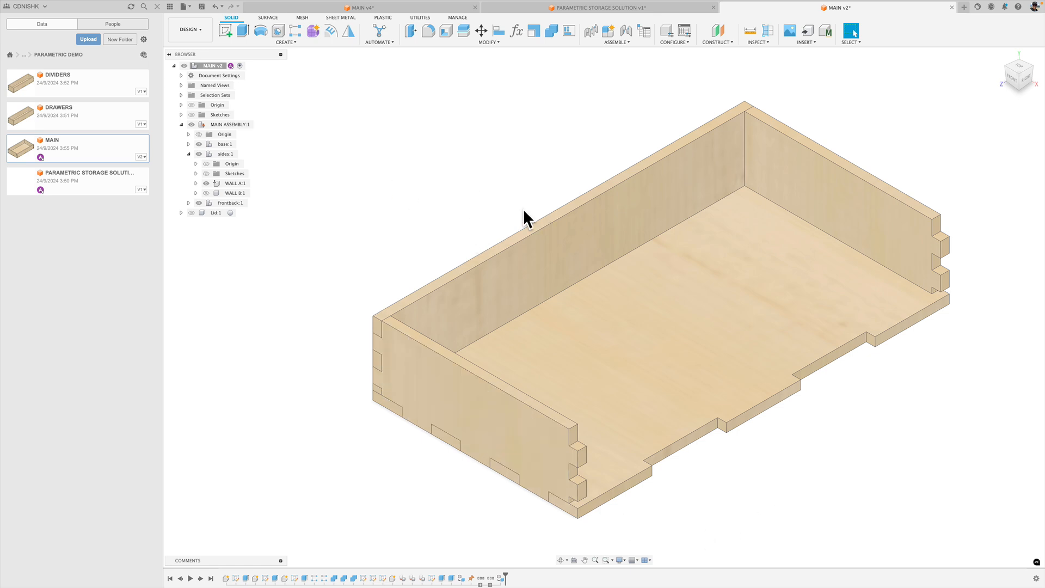
pyautogui.press('q')
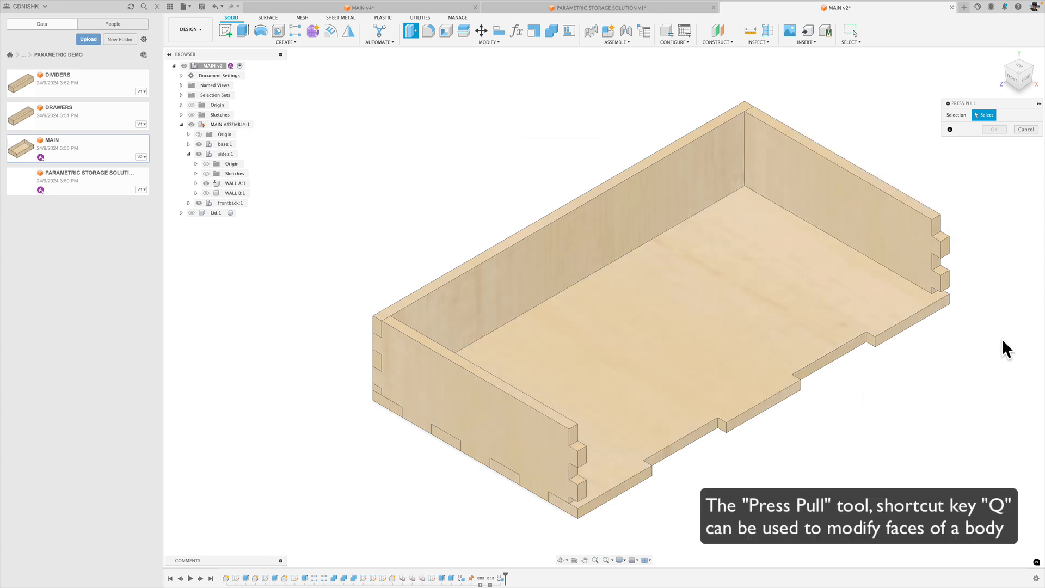
pyautogui.scroll(1, 968, 256)
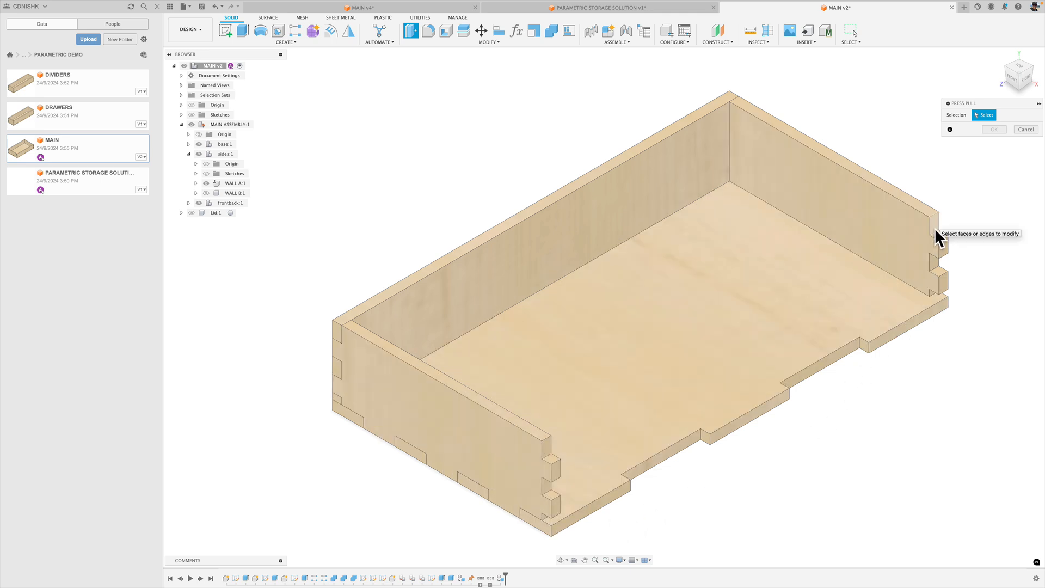
pyautogui.click(936, 226)
pyautogui.click(936, 260)
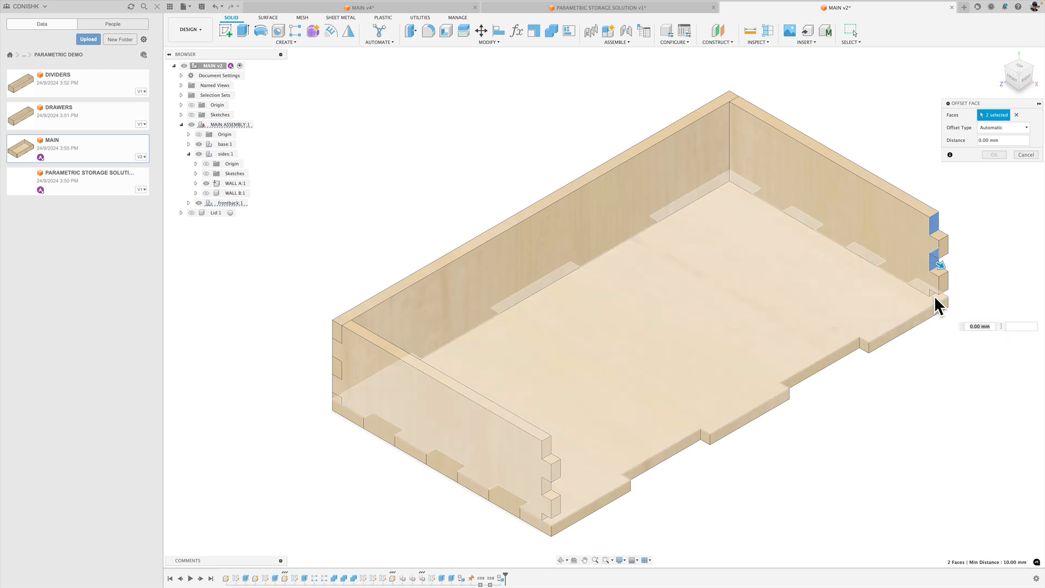
pyautogui.click(934, 294)
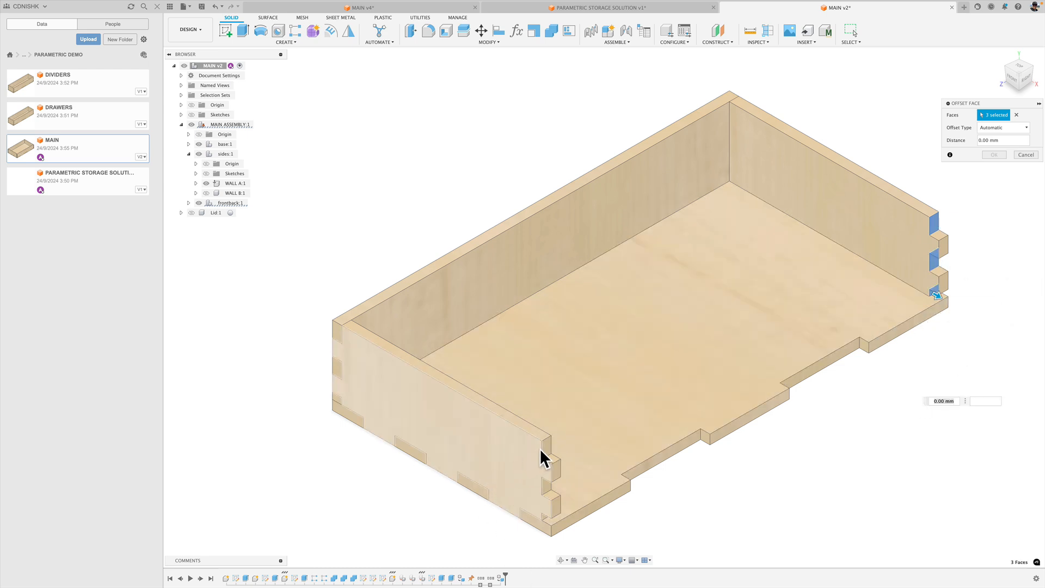
pyautogui.click(546, 447)
pyautogui.click(547, 483)
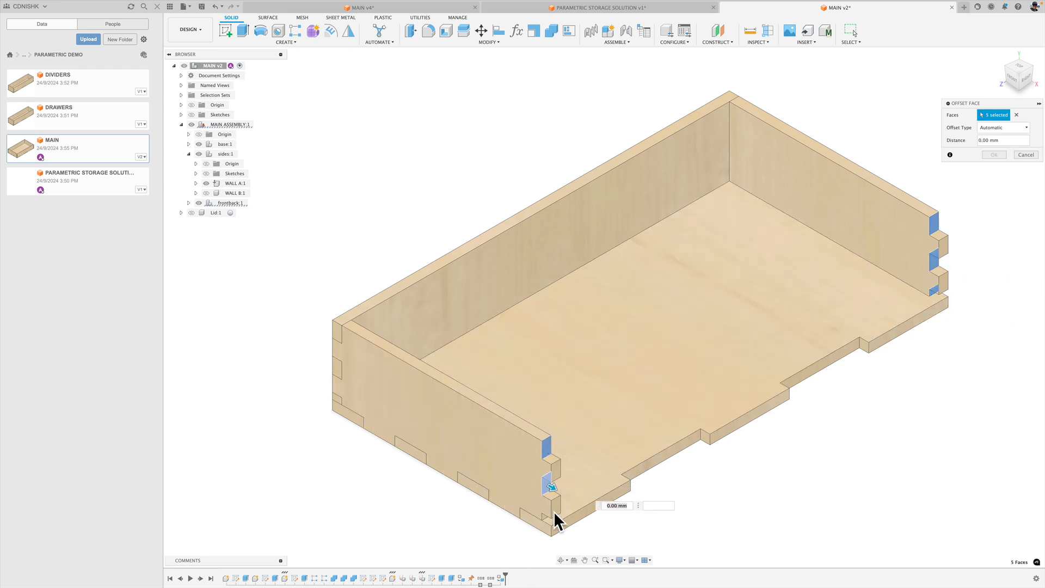
pyautogui.click(546, 515)
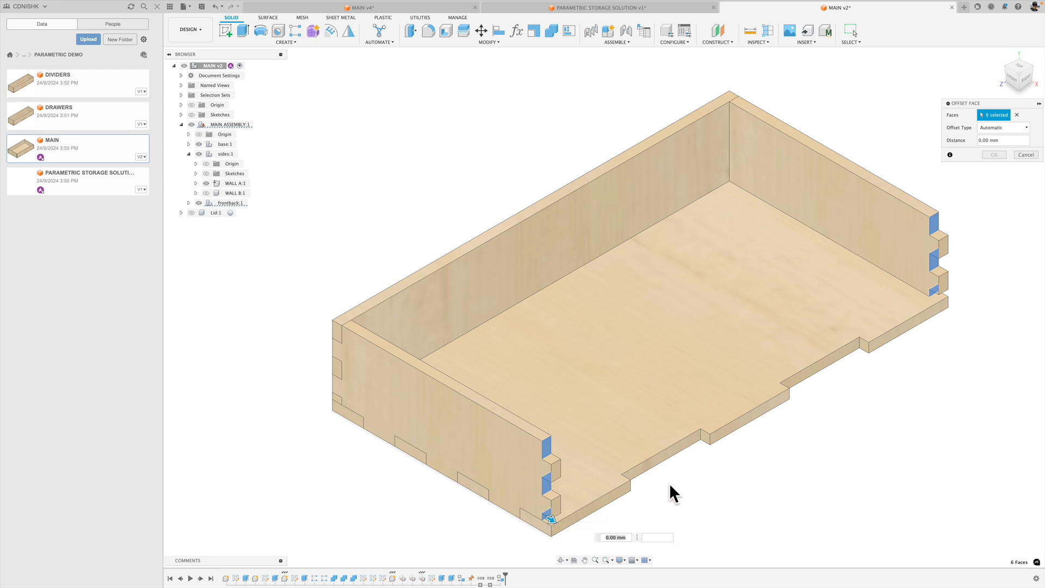
pyautogui.click(671, 449)
pyautogui.click(812, 368)
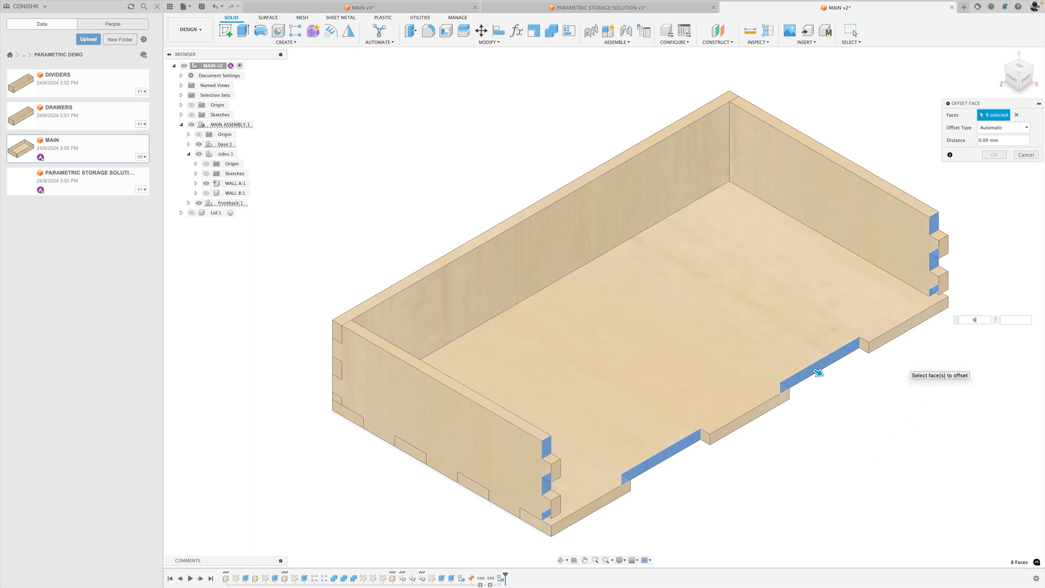
pyautogui.write('6')
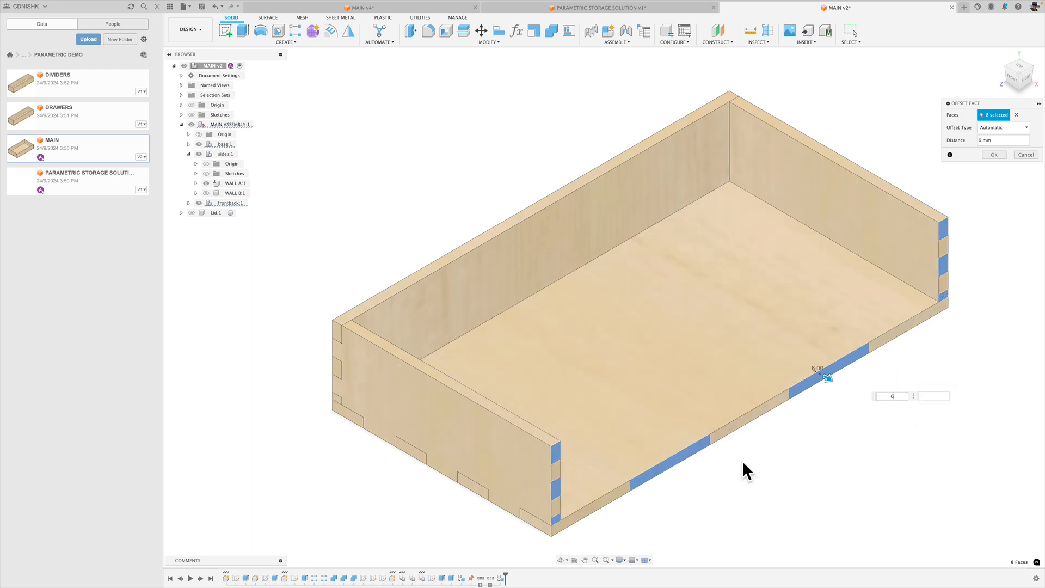
pyautogui.click(993, 154)
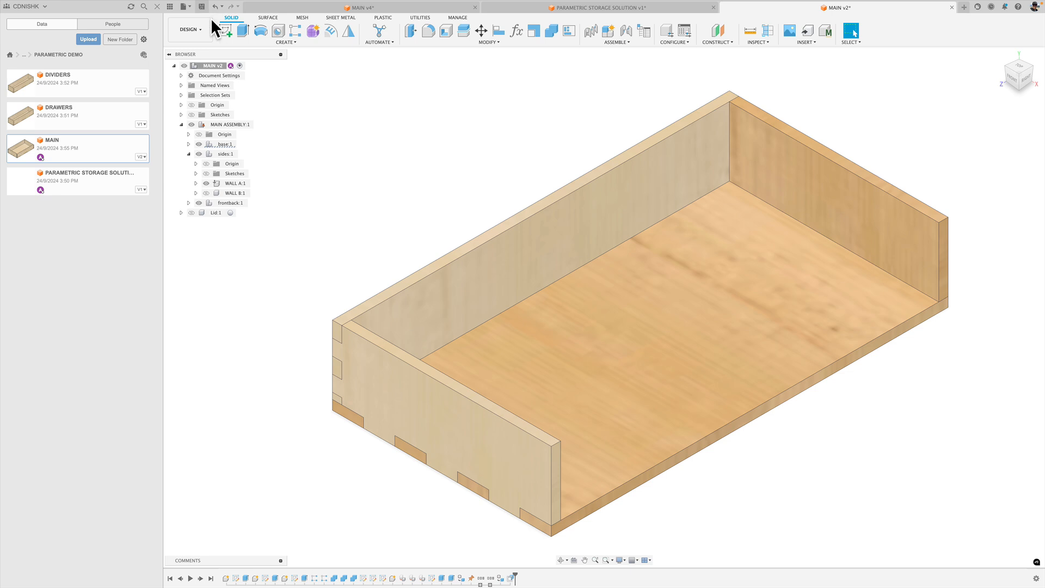
# Save the MAIN tray as a milestone described "Joints removed from wall".
pyautogui.press('super+s')
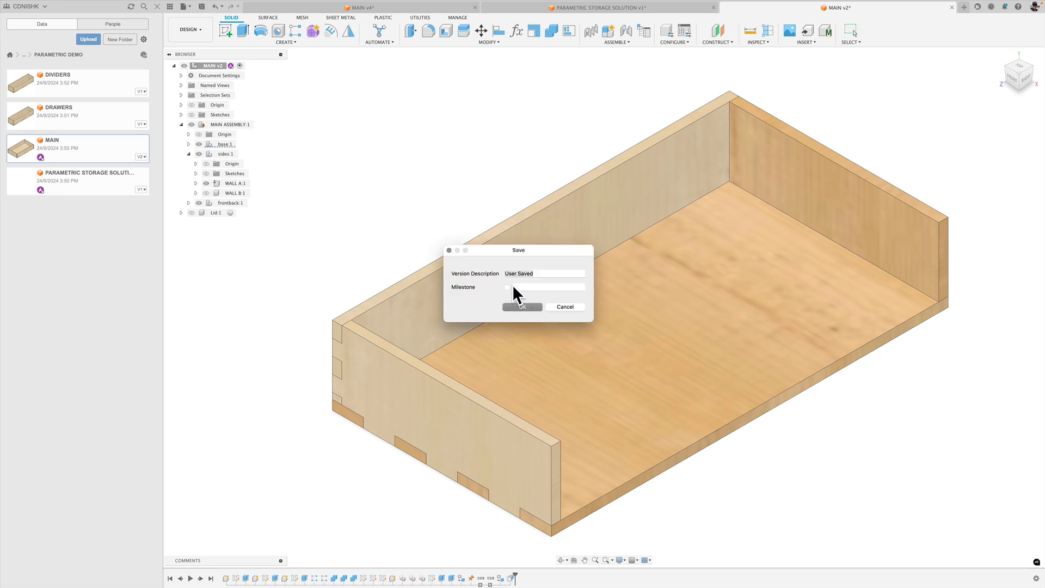
pyautogui.click(507, 287)
pyautogui.write('Joints removed')
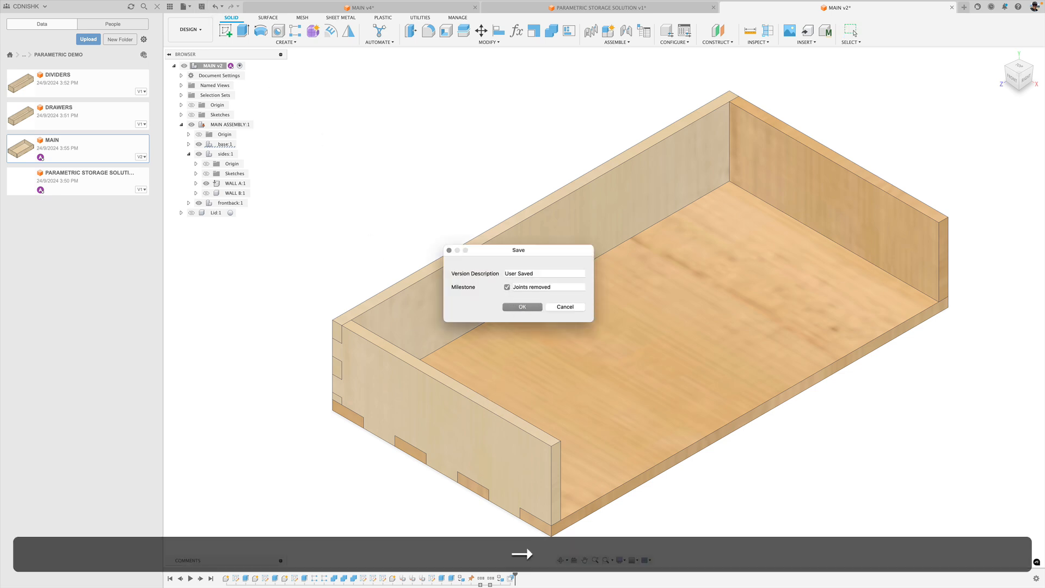
pyautogui.write(' from wall')
pyautogui.click(518, 305)
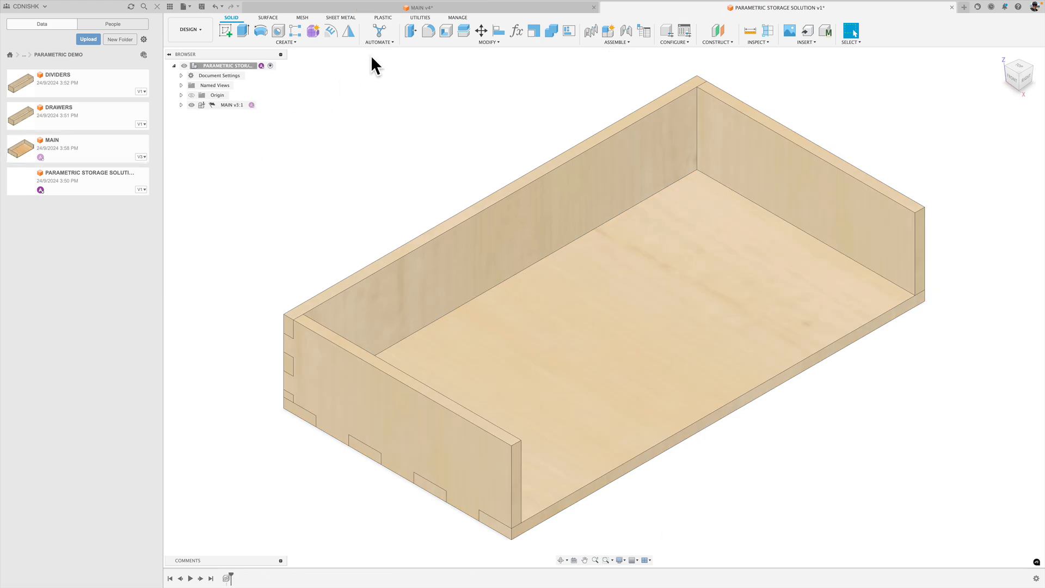
# Temporarily show the DRAWER v5 component in the MAIN v4 reference design and examine how it fits inside the open-sided tray.
pyautogui.click(390, 8)
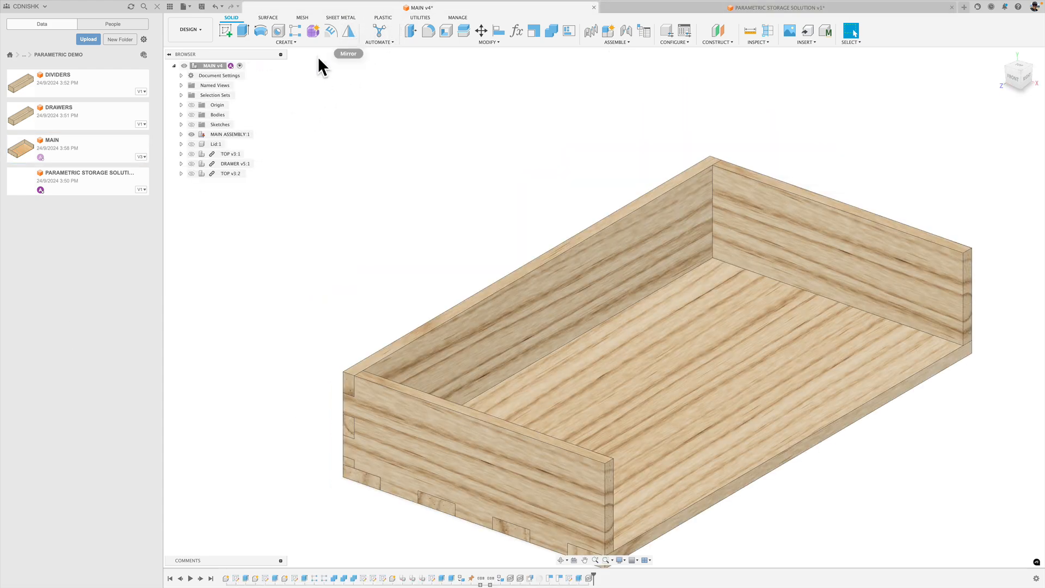
pyautogui.click(193, 163)
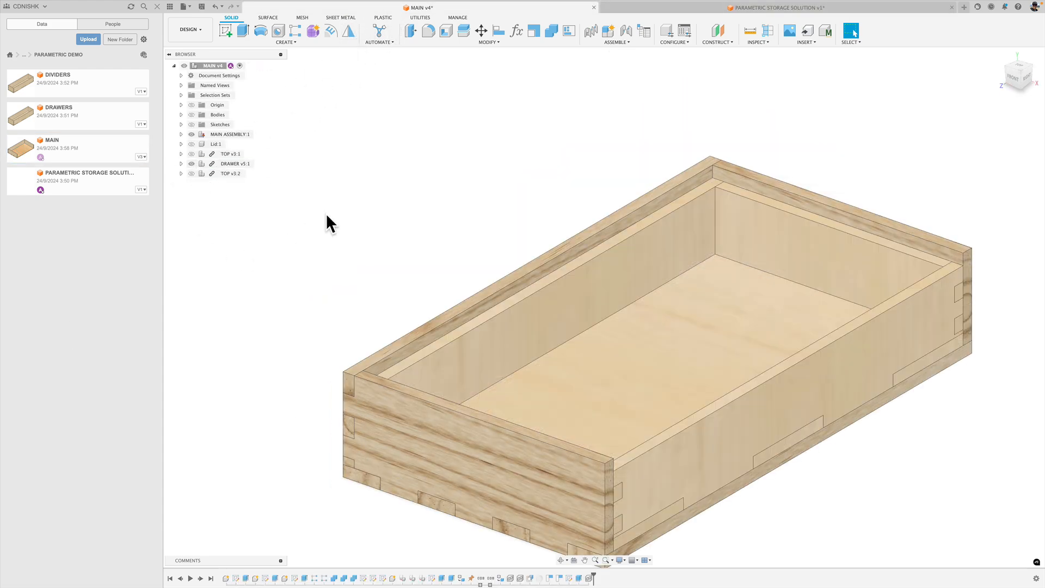
pyautogui.keyDown('shift'); pyautogui.moveTo(981, 458); pyautogui.dragTo(950, 453, button='middle'); pyautogui.keyUp('shift')
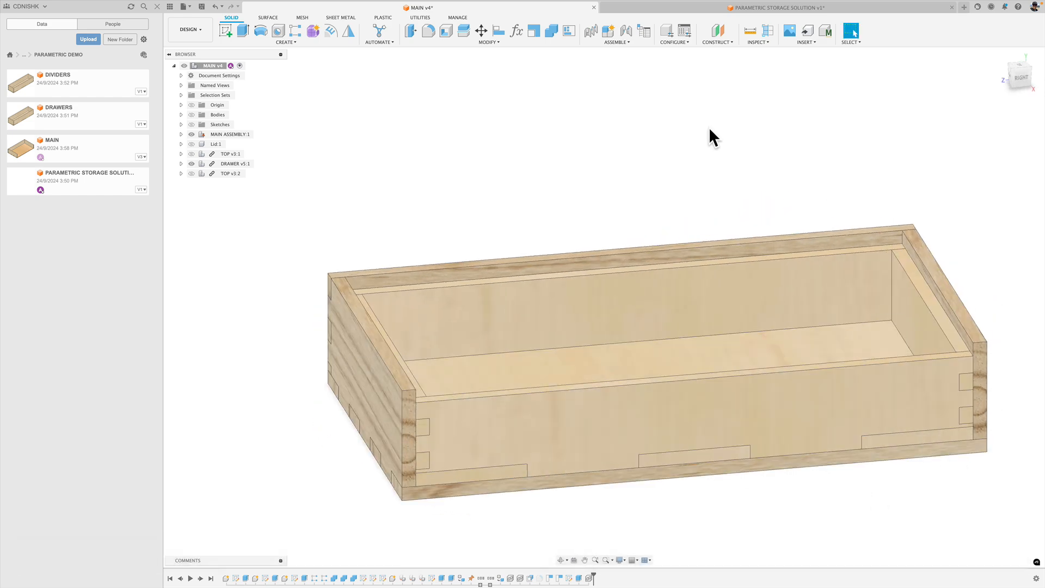
pyautogui.click(999, 54)
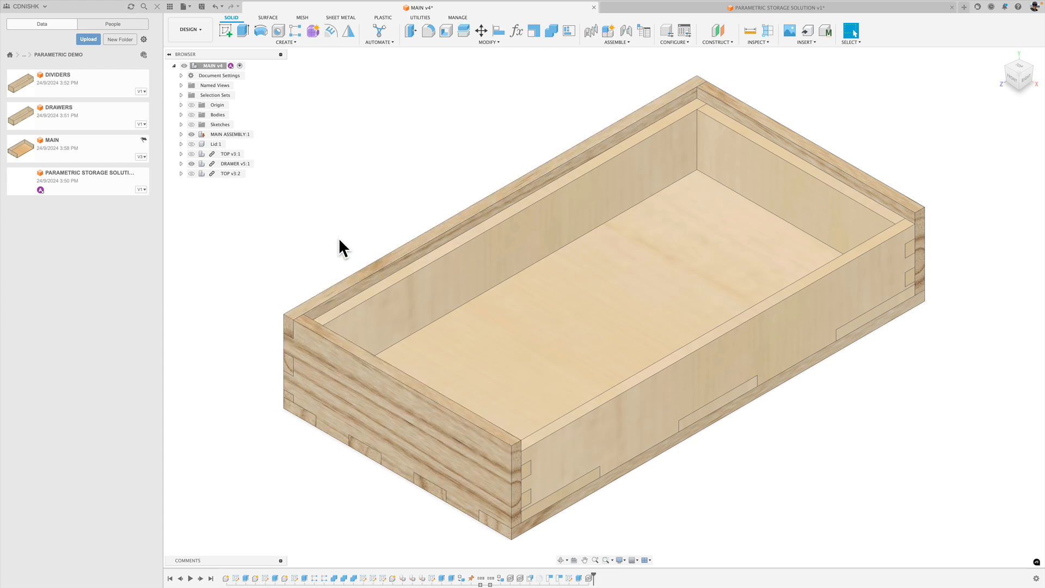
pyautogui.click(192, 164)
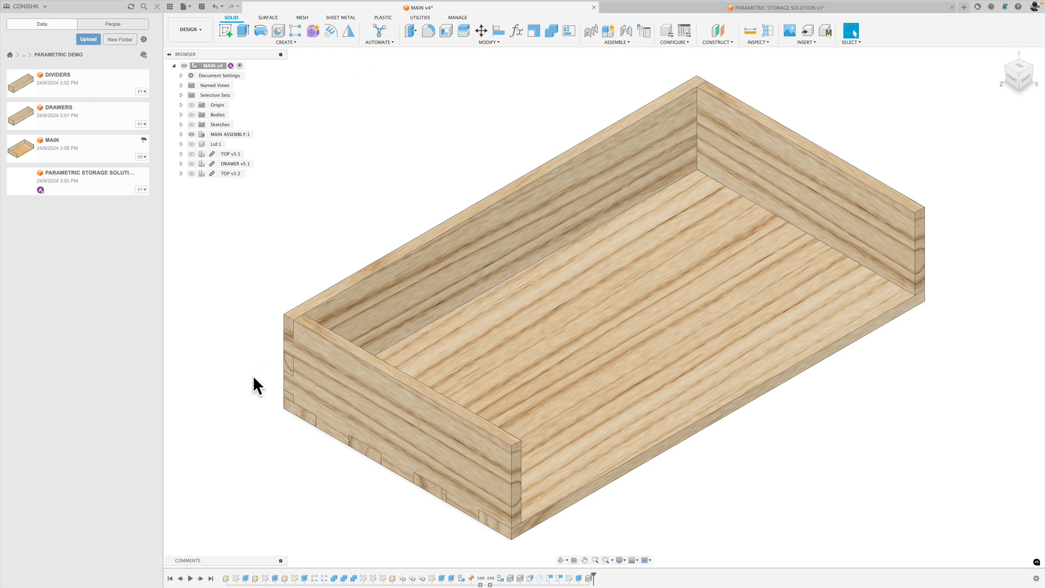
pyautogui.click(751, 33)
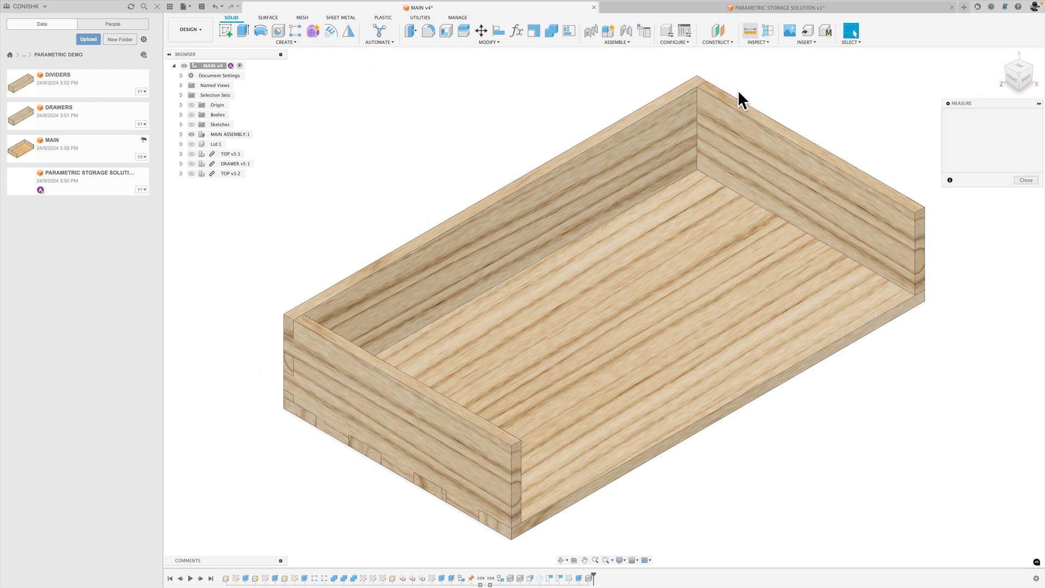
pyautogui.click(1019, 72)
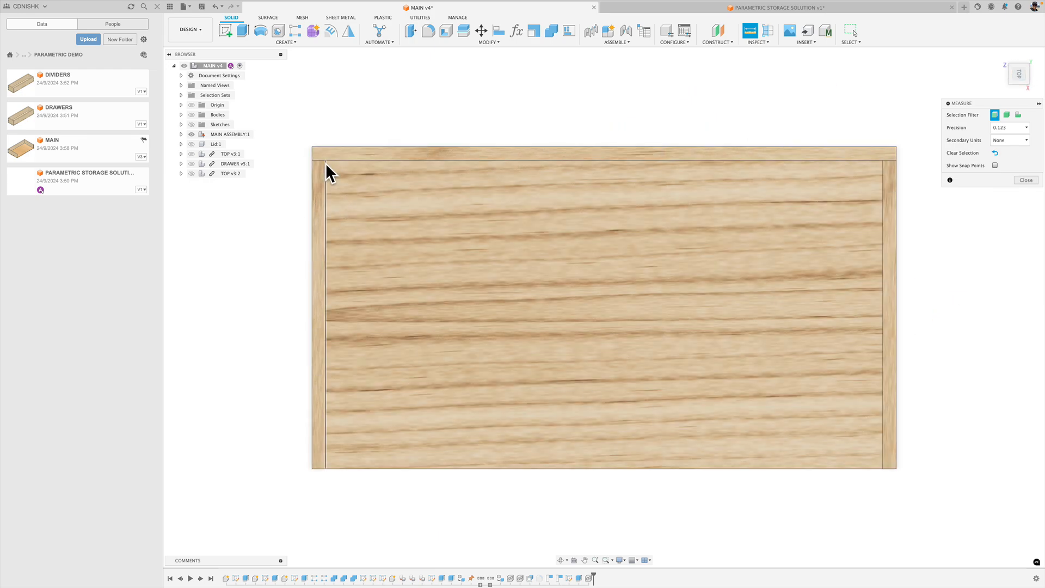
pyautogui.click(326, 160)
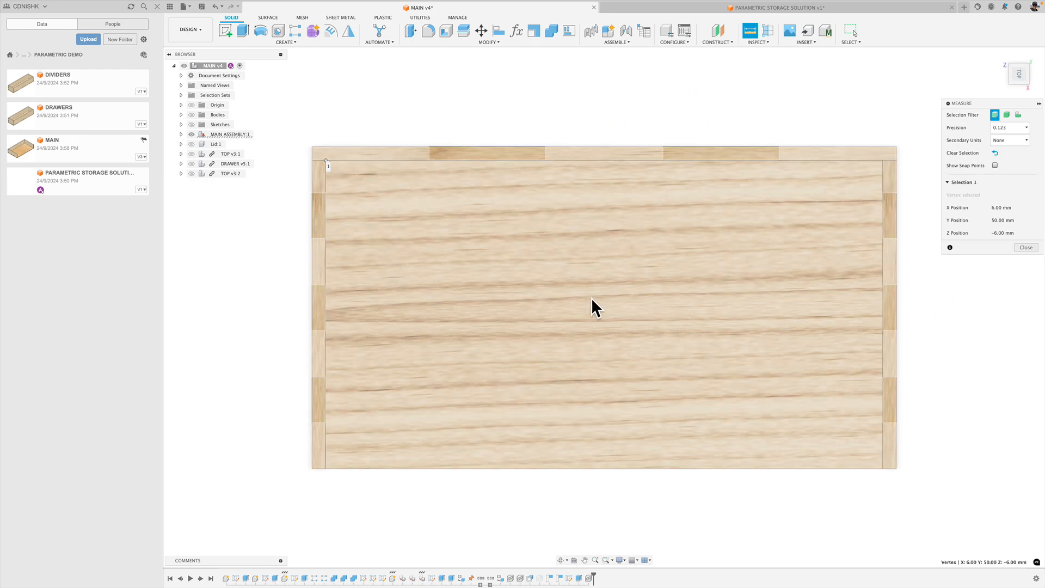
pyautogui.click(882, 161)
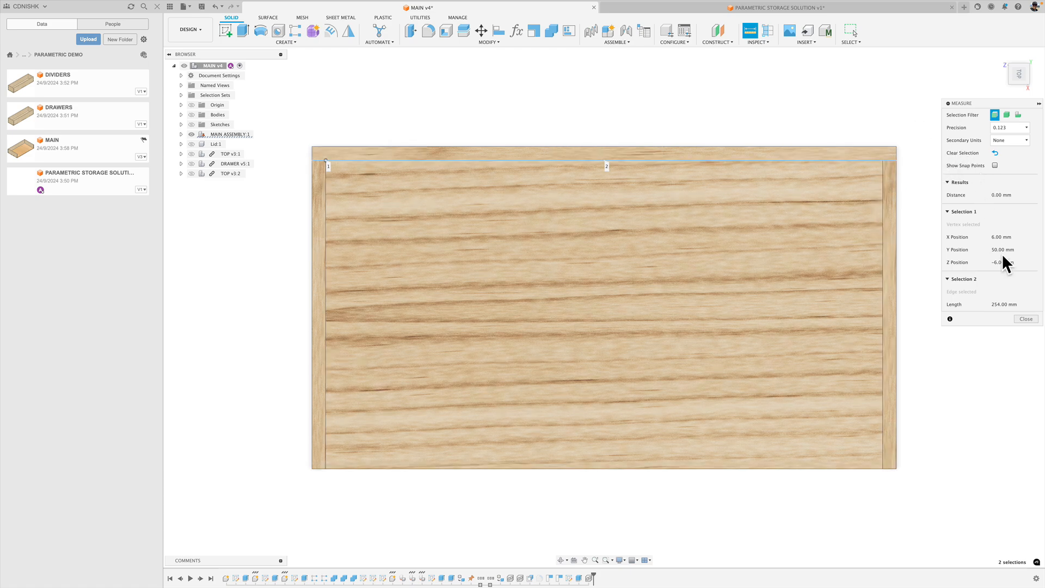
pyautogui.press('Escape')
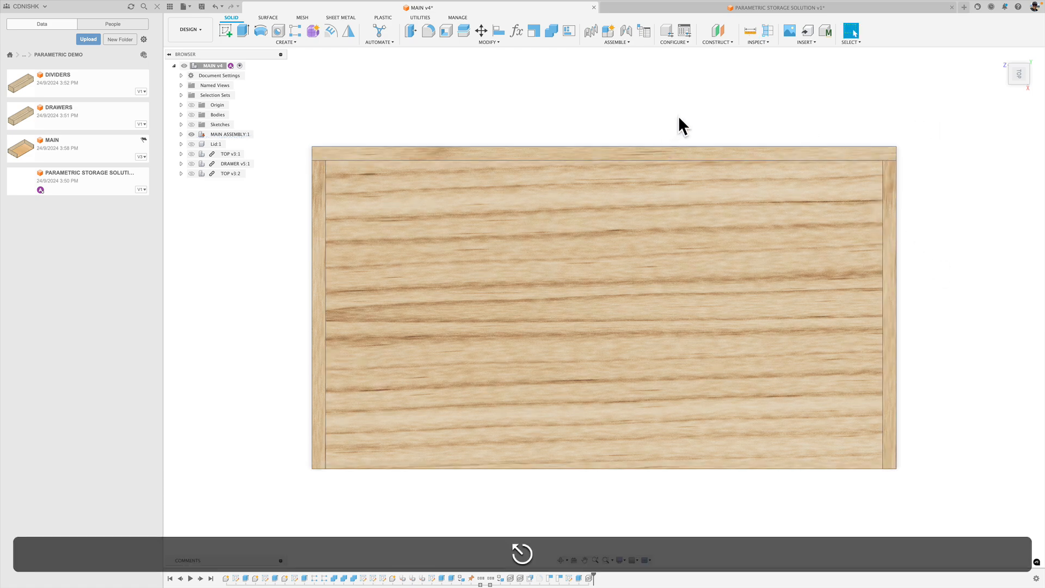
pyautogui.click(747, 30)
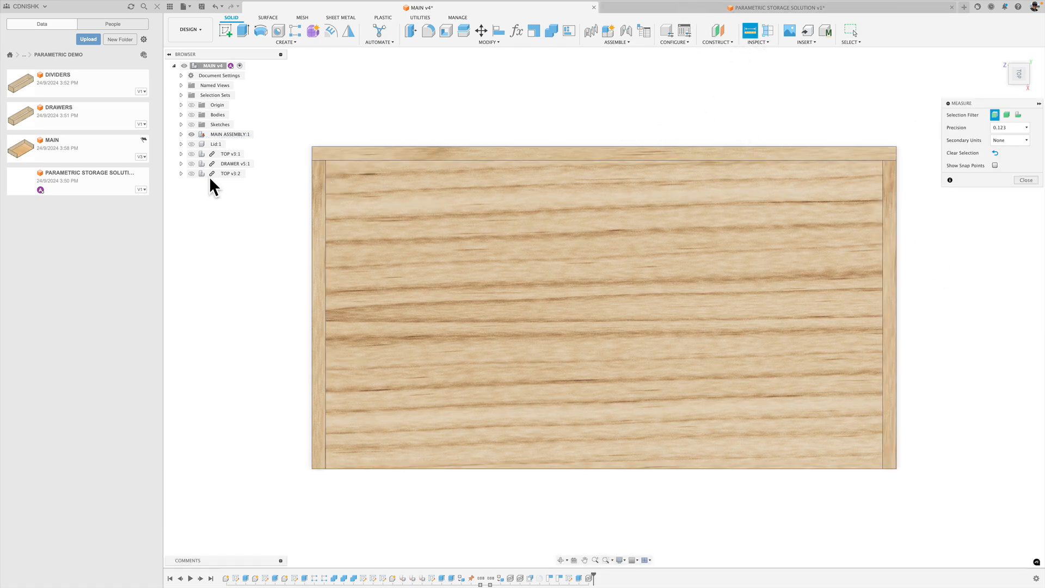
pyautogui.press('Escape')
# Measure the tray's interior length between the two inner top corners of the closed long wall.
pyautogui.scroll(3, 346, 100)
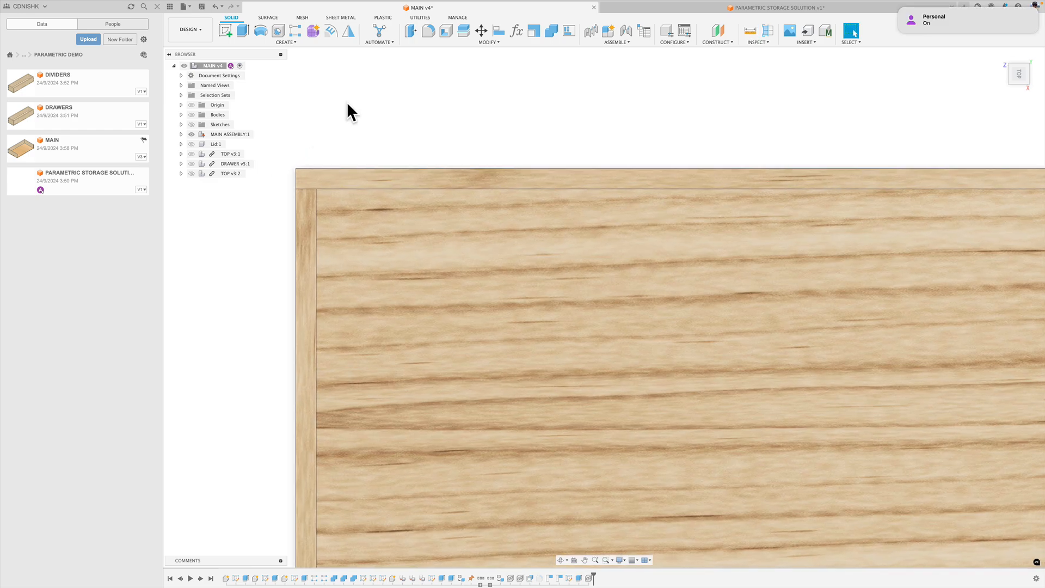
pyautogui.press('i')
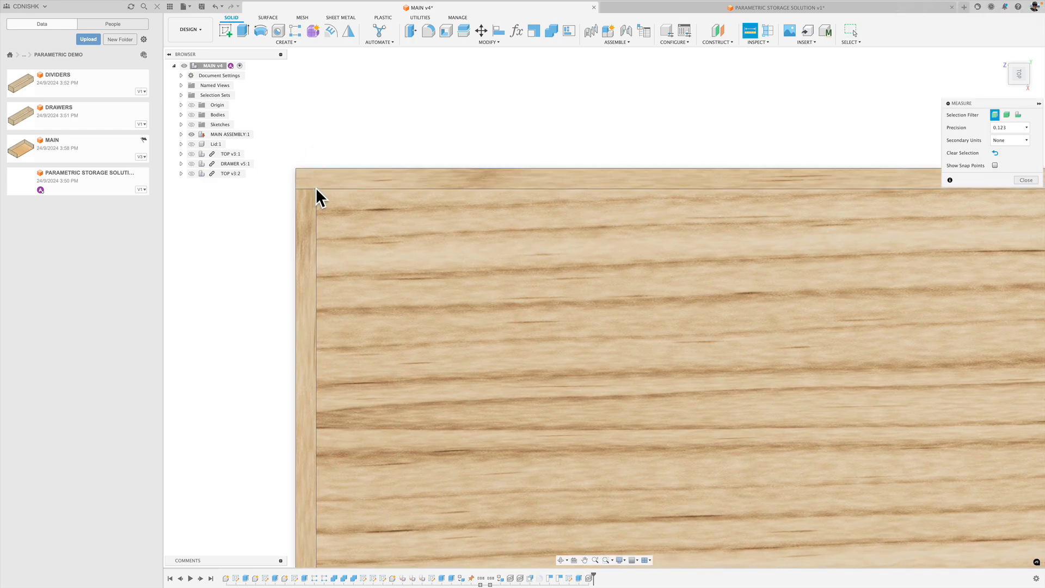
pyautogui.click(316, 187)
pyautogui.scroll(-3, 471, 239)
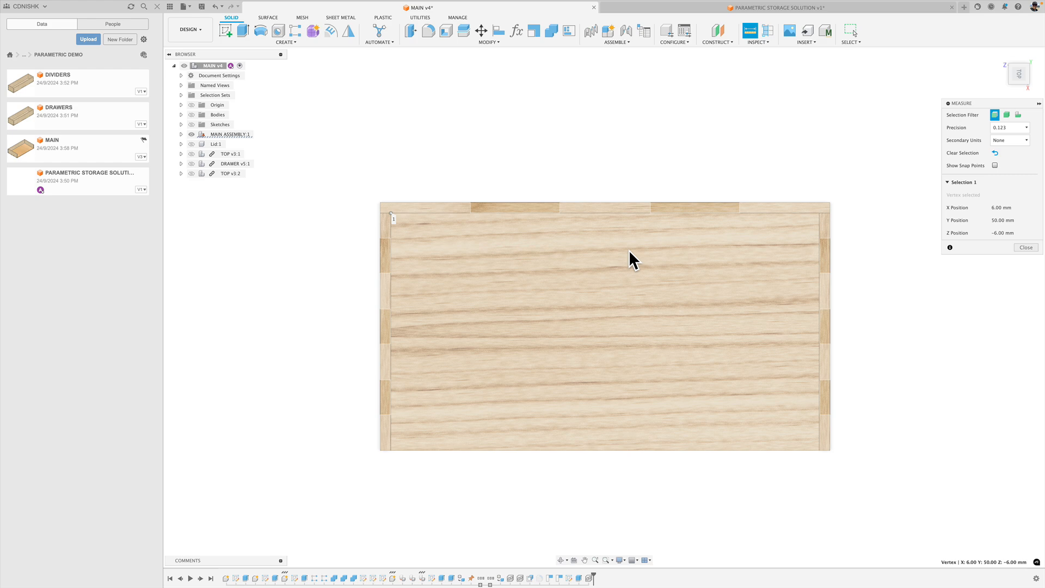
pyautogui.scroll(4, 735, 239)
pyautogui.scroll(2, 853, 223)
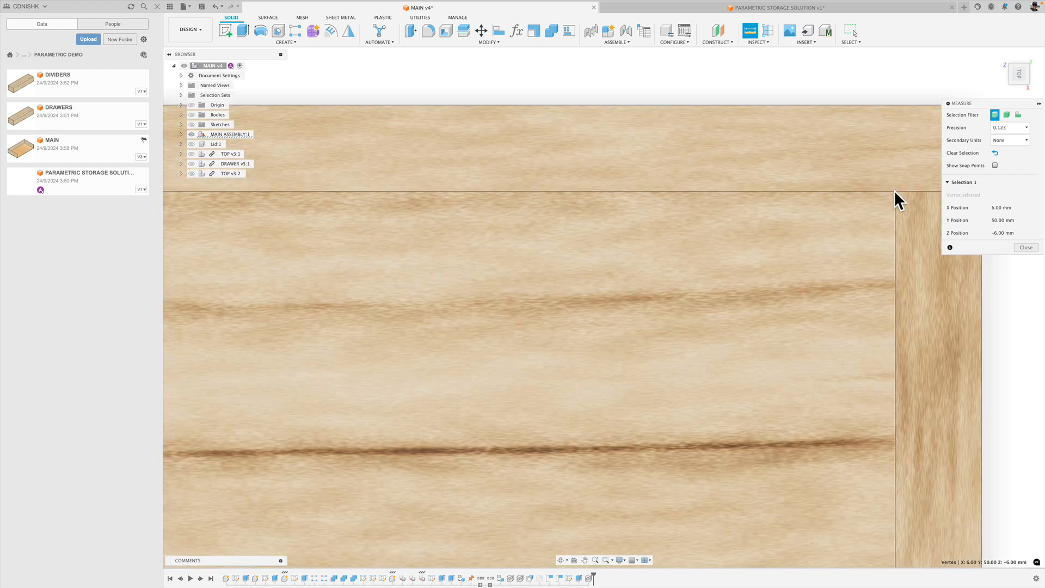
pyautogui.click(895, 191)
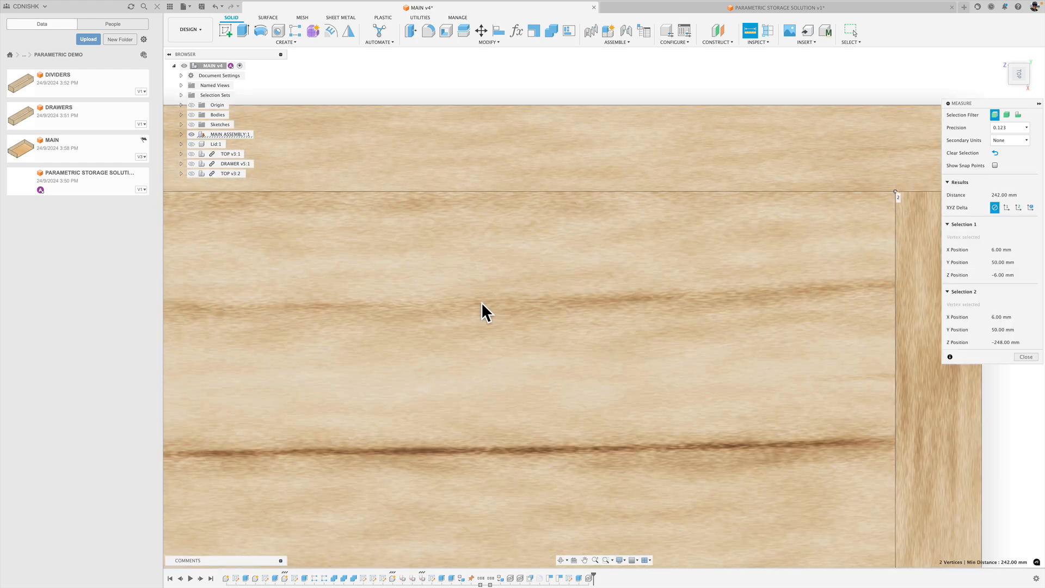
pyautogui.scroll(-1, 481, 300)
pyautogui.scroll(-2, 480, 300)
pyautogui.moveTo(441, 334); pyautogui.dragTo(705, 248, button='middle')
pyautogui.scroll(-2, 666, 275)
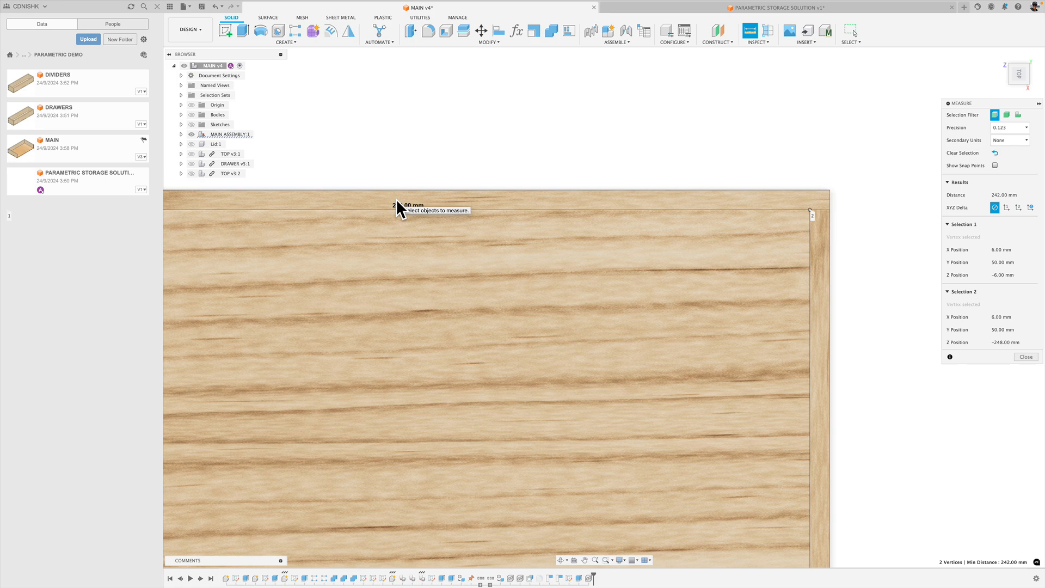
pyautogui.scroll(-3, 522, 350)
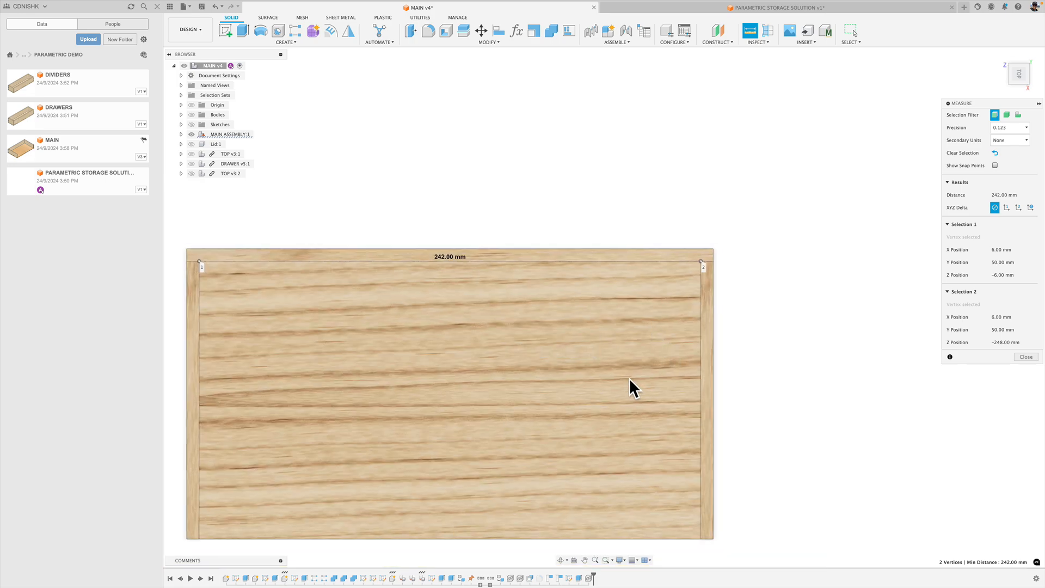
# Measure the tray's interior width along the end wall, from the inner back corner to the wall's inner top corner at the open side.
pyautogui.keyDown('shift'); pyautogui.moveTo(607, 379); pyautogui.dragTo(634, 345, button='middle'); pyautogui.keyUp('shift')
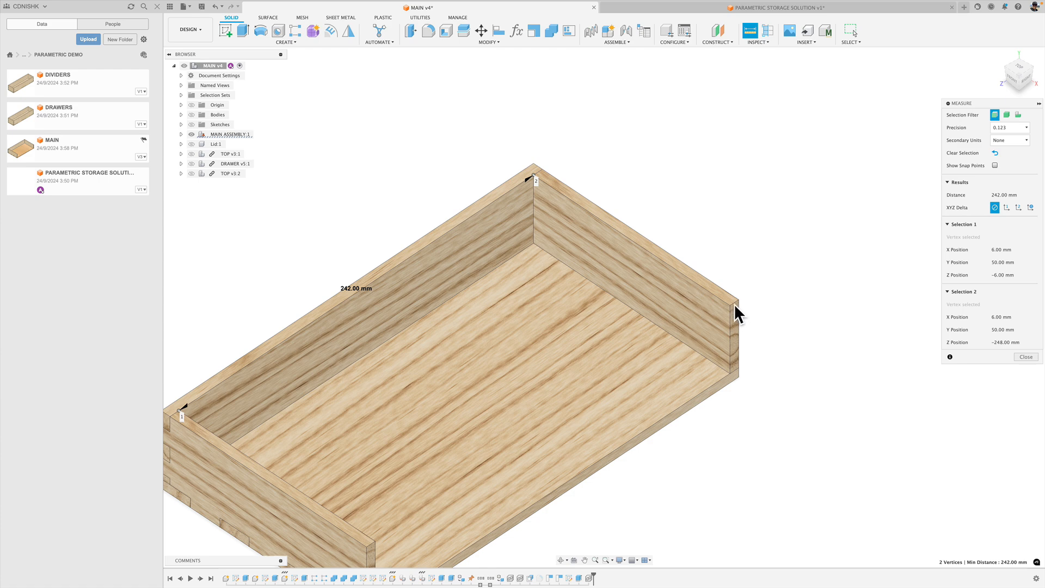
pyautogui.click(703, 152)
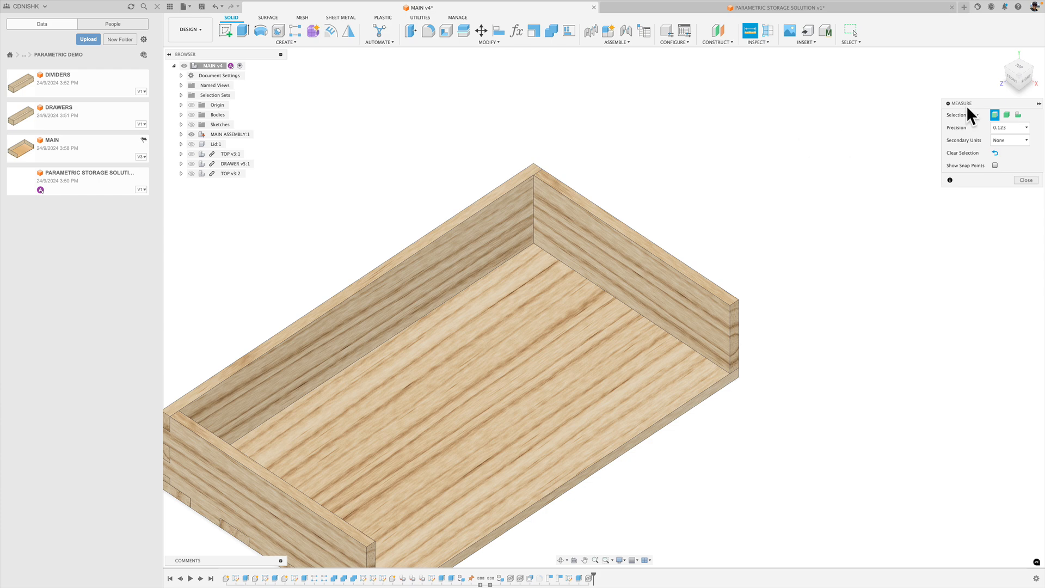
pyautogui.moveTo(967, 106); pyautogui.dragTo(736, 82)
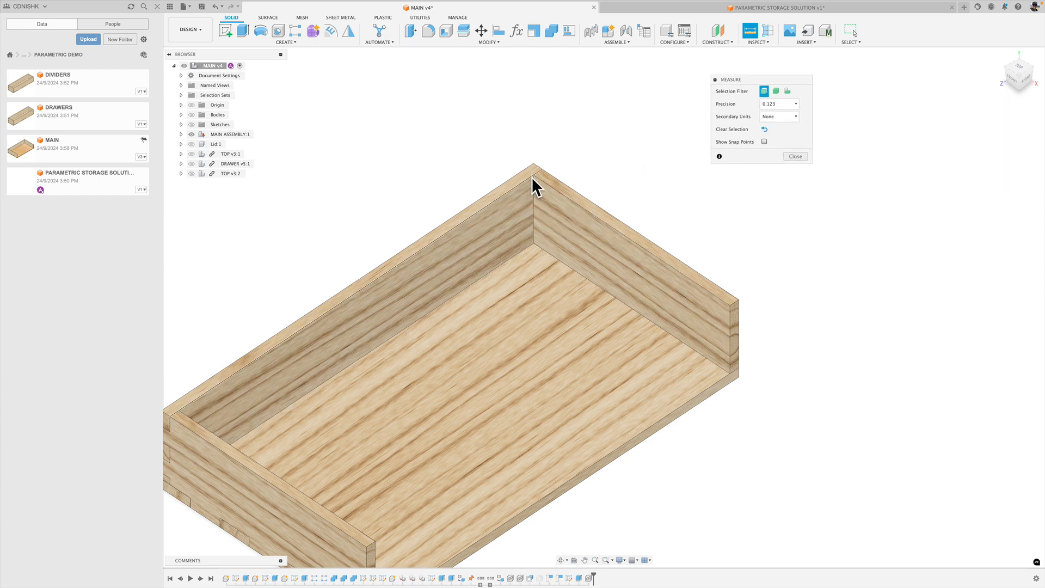
pyautogui.scroll(5, 534, 175)
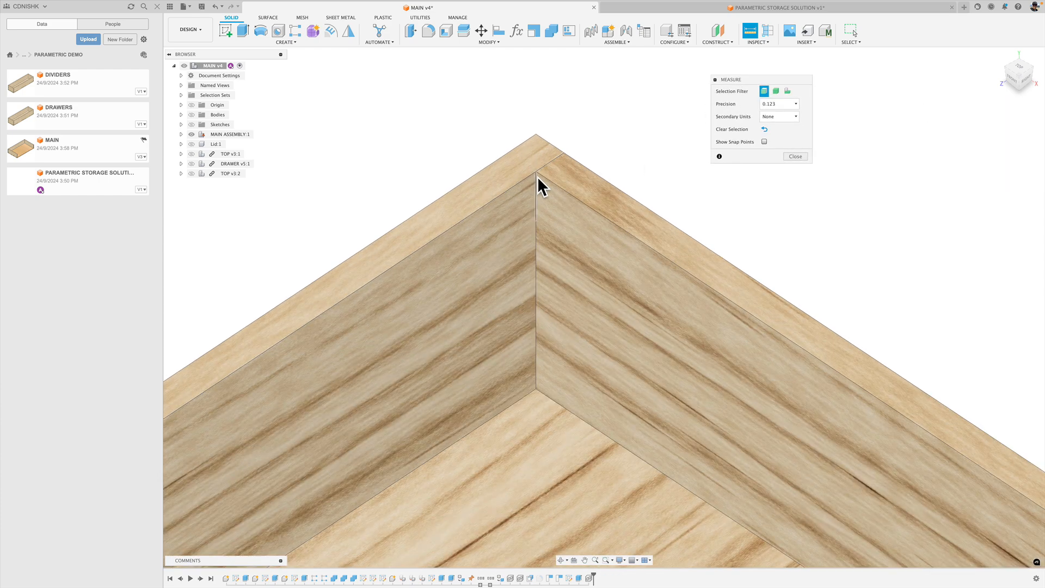
pyautogui.click(537, 172)
pyautogui.scroll(-5, 575, 237)
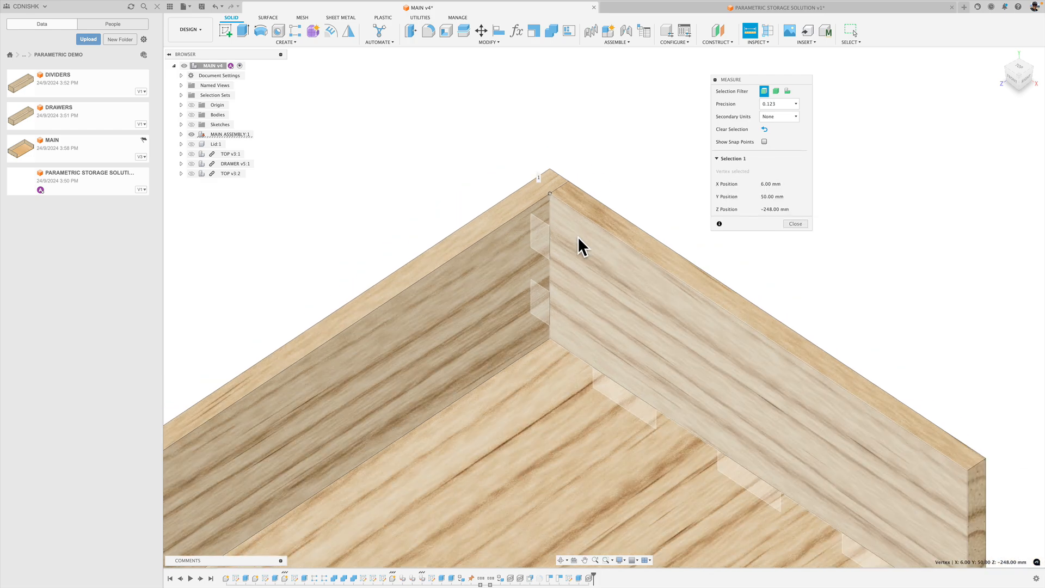
pyautogui.scroll(3, 817, 366)
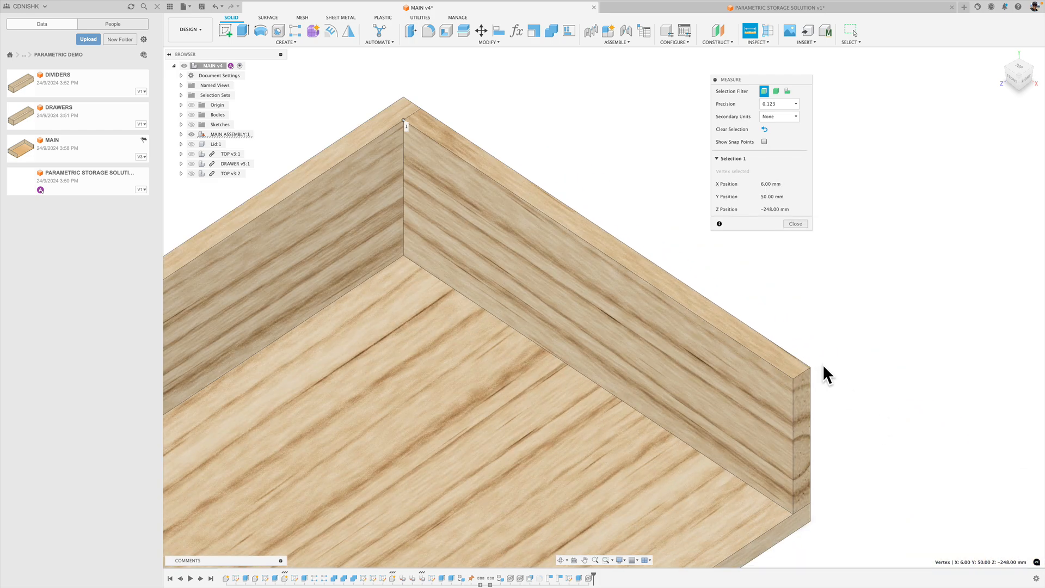
pyautogui.click(793, 377)
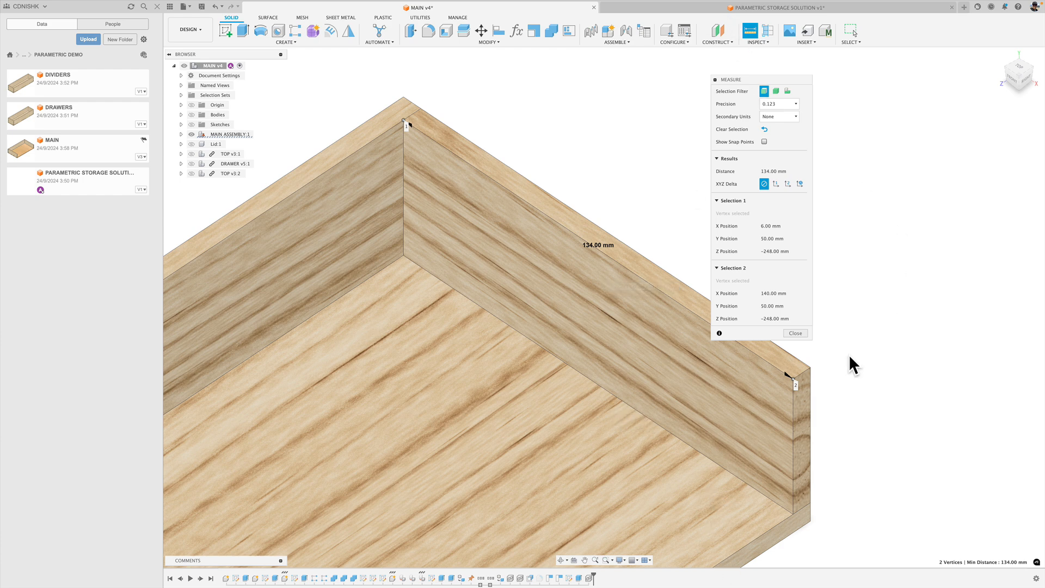
# Measure the interior height of the end wall at the open side, from the base surface to the wall's top, and finish measuring.
pyautogui.click(881, 283)
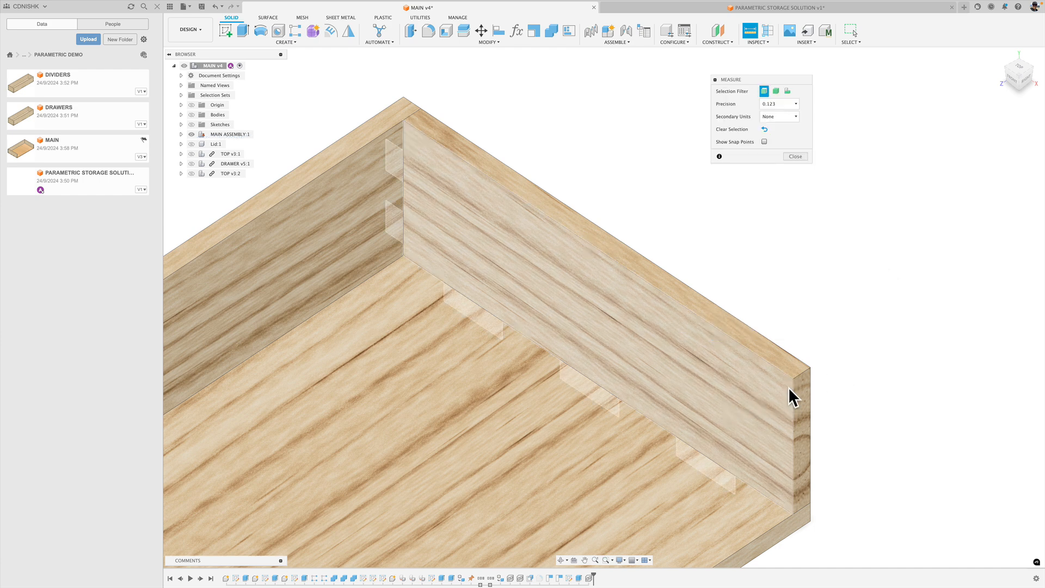
pyautogui.click(792, 511)
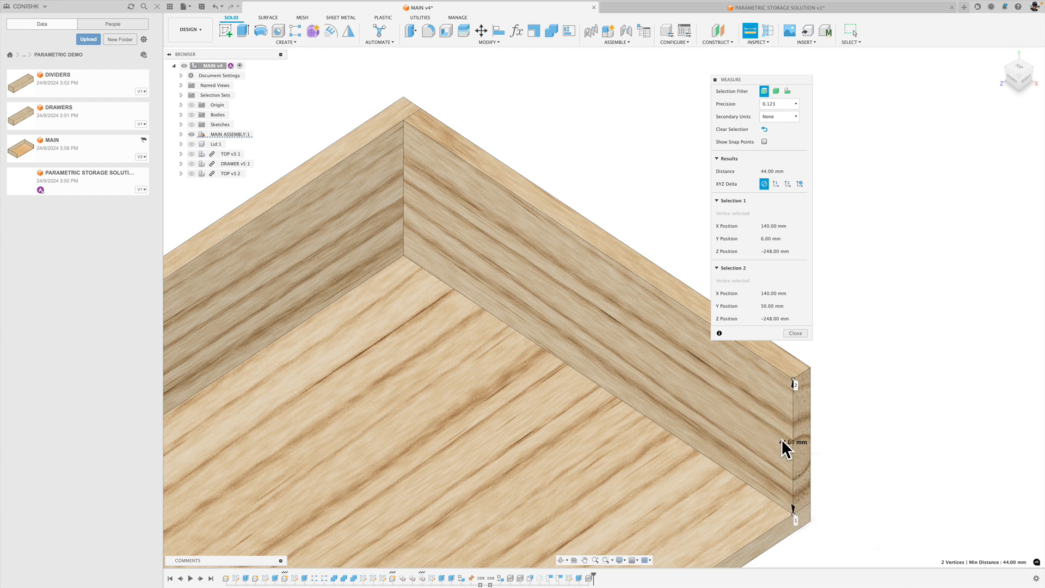
pyautogui.click(801, 333)
pyautogui.scroll(-10, 724, 120)
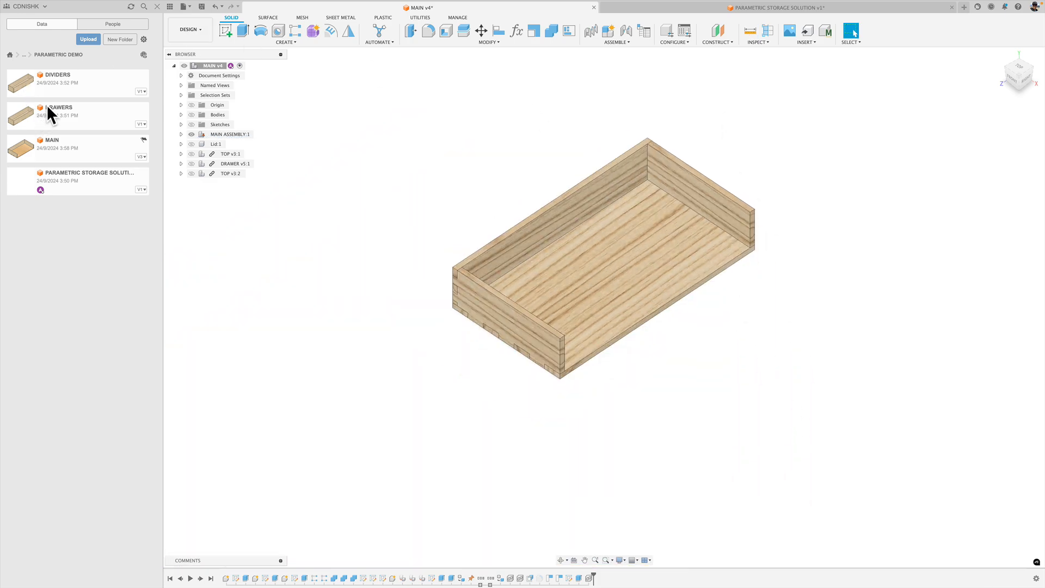
# Open the DRAWERS design and set its user parameters to width 134 mm, depth 242 mm and height 40 mm.
pyautogui.doubleClick(89, 119)
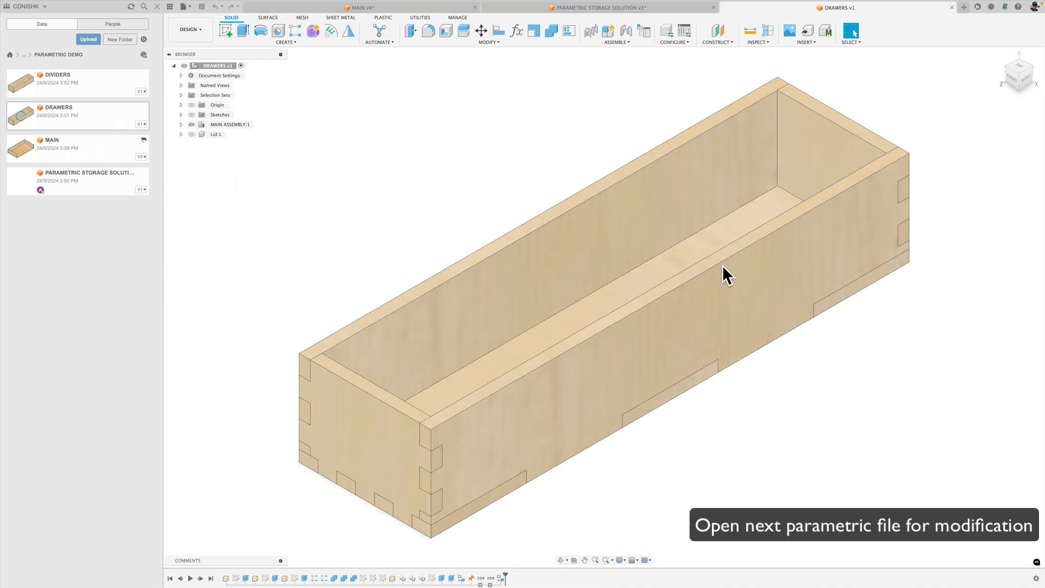
pyautogui.click(476, 43)
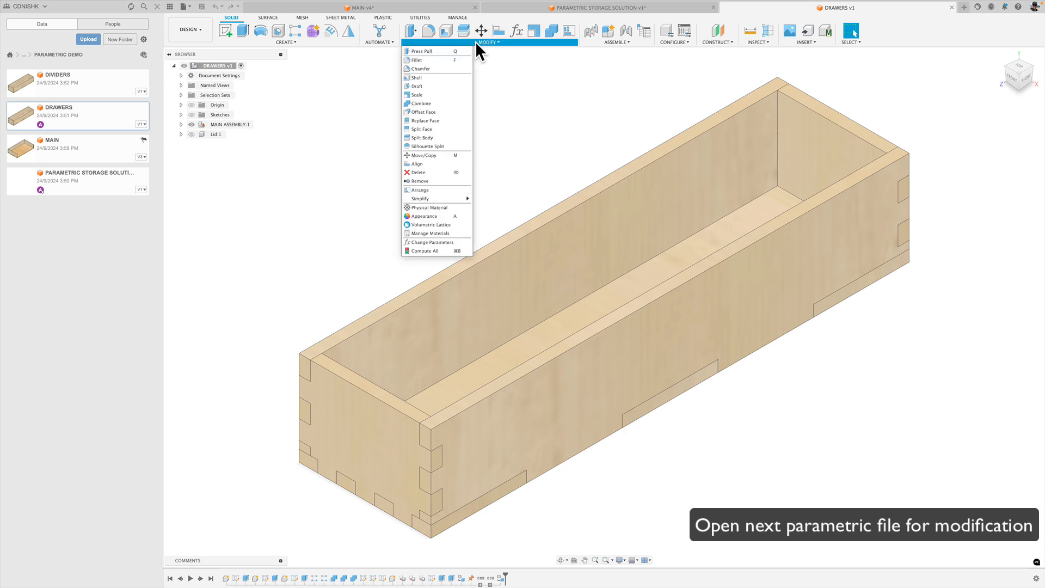
pyautogui.click(434, 244)
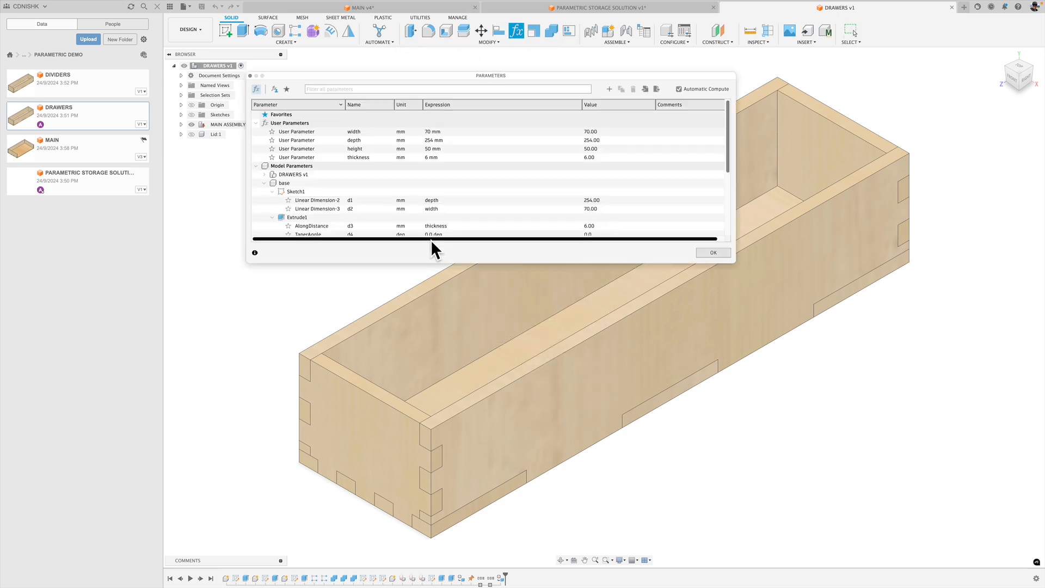
pyautogui.click(430, 131)
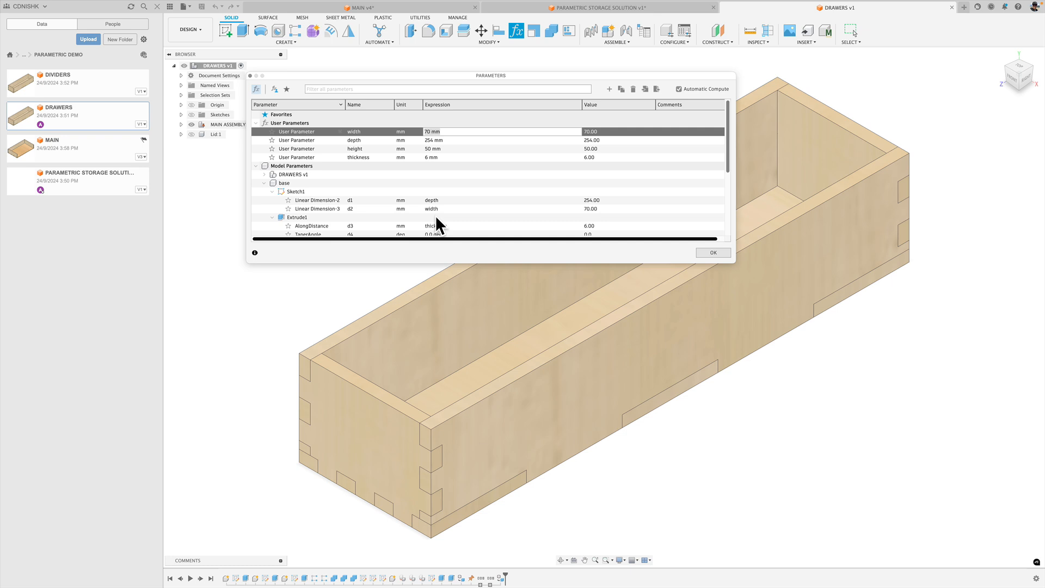
pyautogui.write('134')
pyautogui.press('Tab')
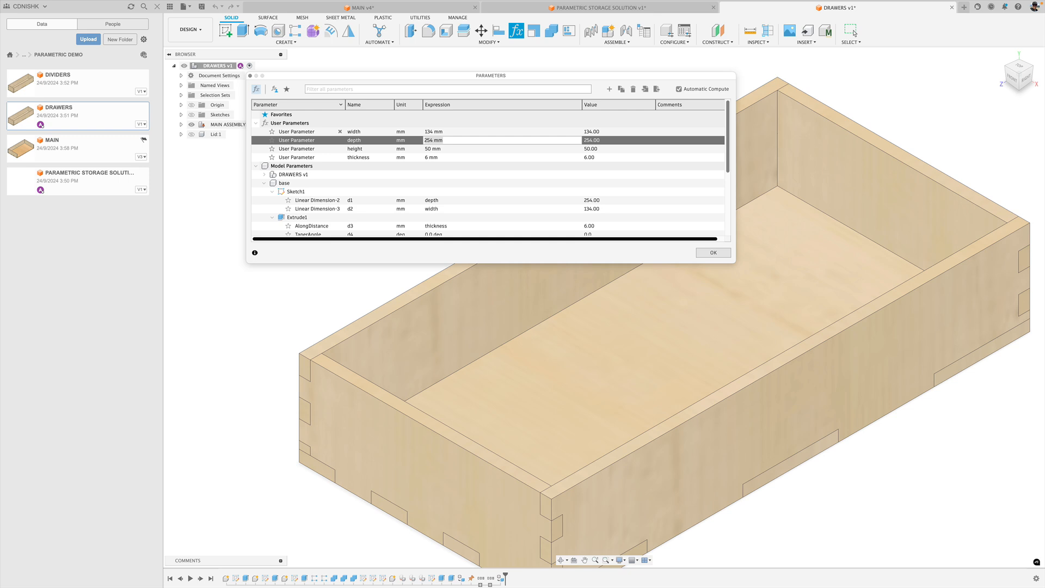
pyautogui.write('242')
pyautogui.press('Tab')
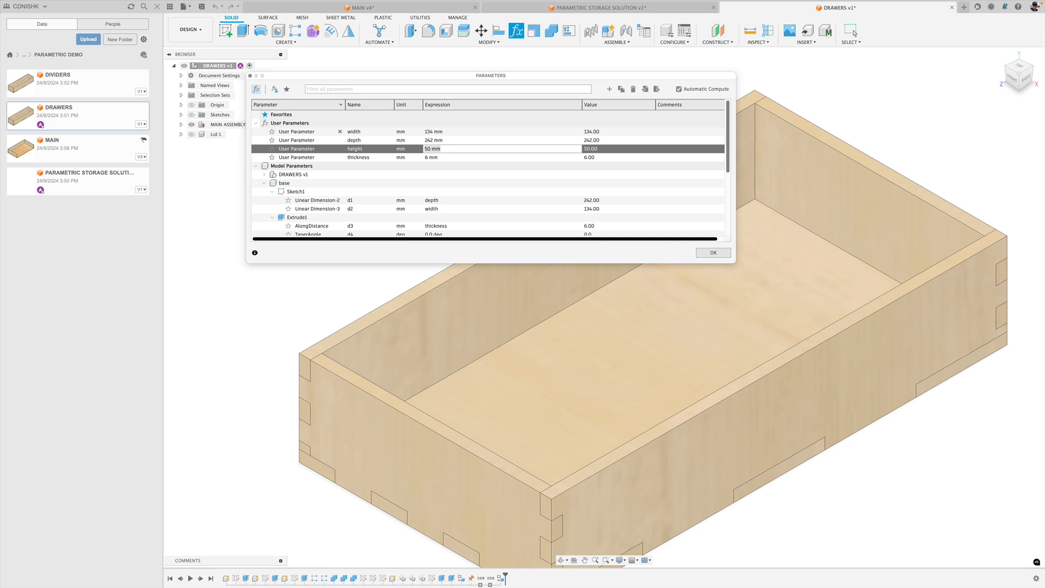
pyautogui.write('40')
pyautogui.press('Return')
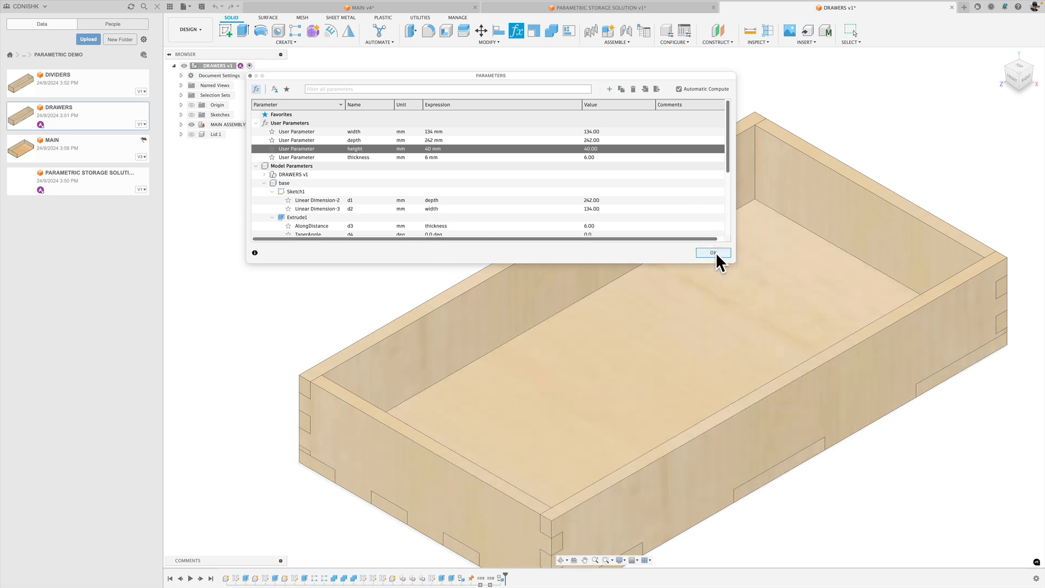
pyautogui.click(715, 252)
# Inspect the resized drawer and save the DRAWERS design as a new version.
pyautogui.scroll(-1, 851, 377)
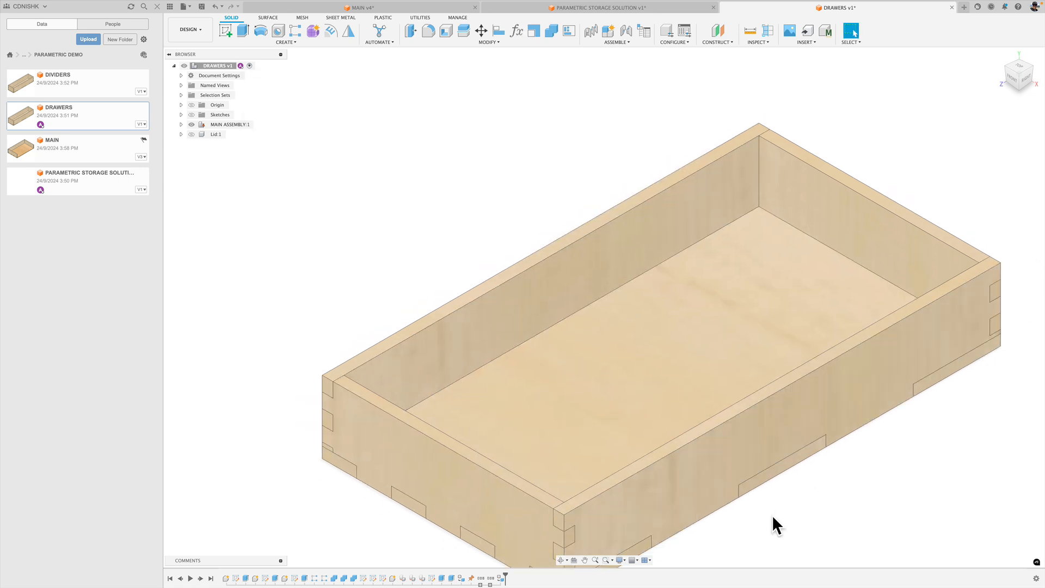
pyautogui.moveTo(751, 452); pyautogui.dragTo(745, 347, button='middle')
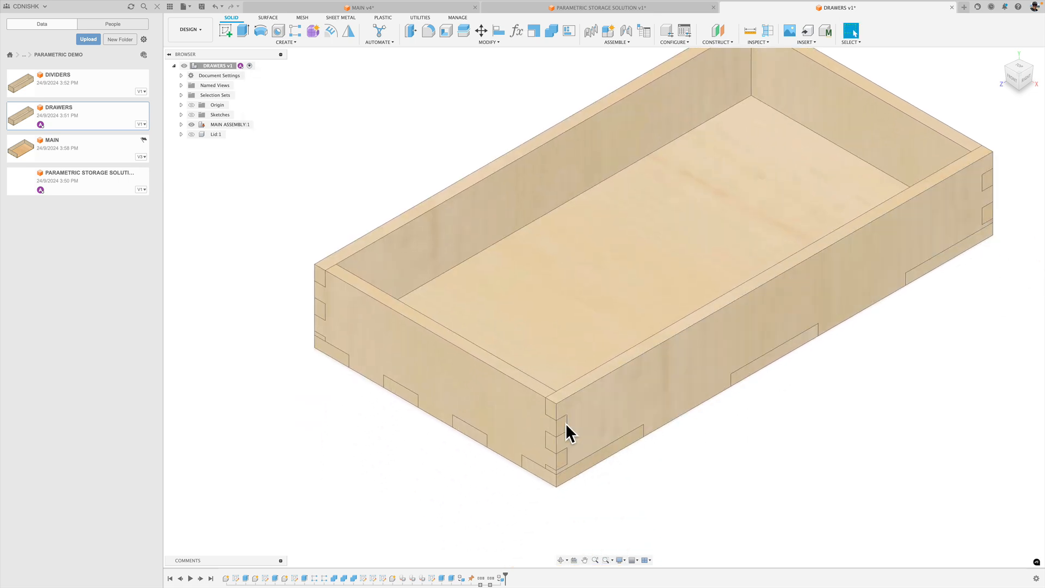
pyautogui.scroll(-1, 833, 466)
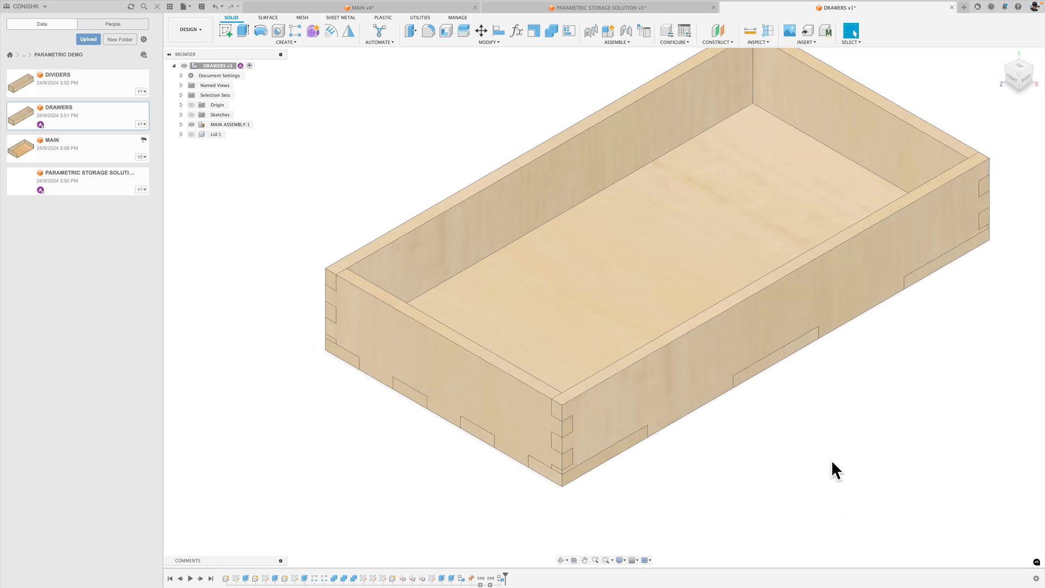
pyautogui.moveTo(832, 466); pyautogui.dragTo(813, 482, button='middle')
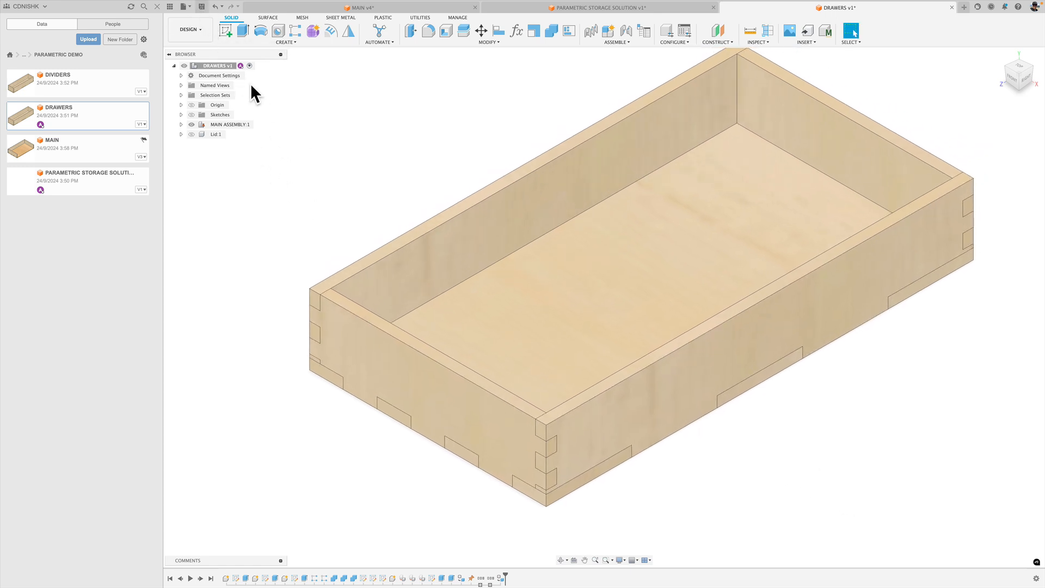
pyautogui.press('super+s')
pyautogui.click(529, 306)
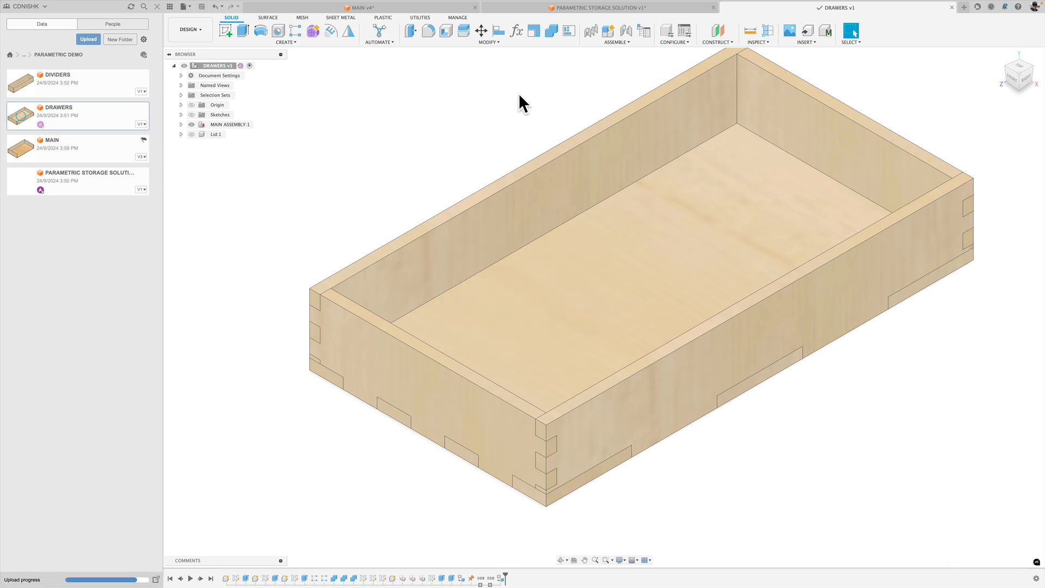
# Insert the DRAWERS design into PARAMETRIC STORAGE SOLUTION and rotate it 90 degrees about the X axis so it lies flat.
pyautogui.click(574, 8)
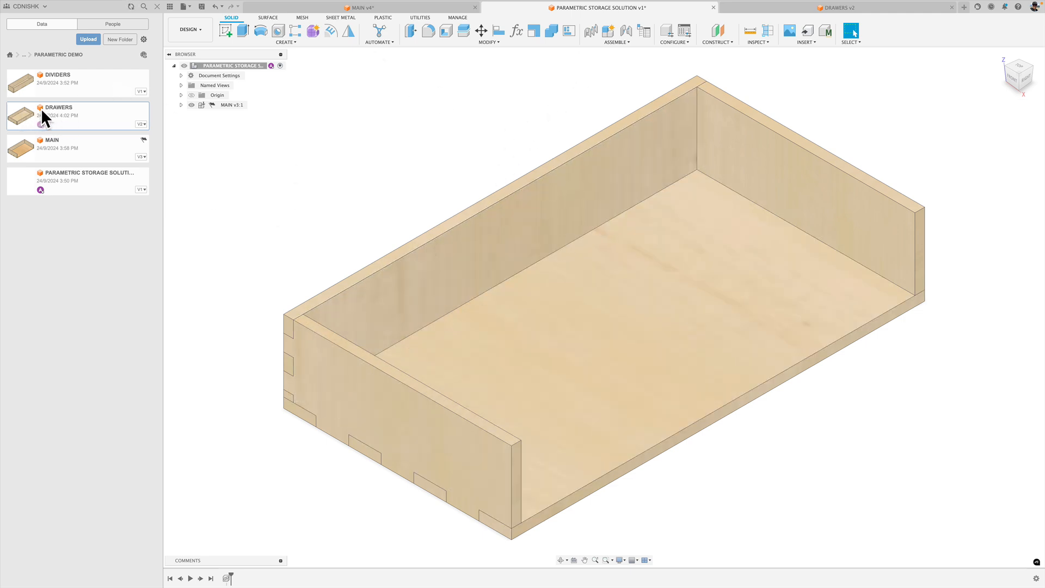
pyautogui.rightClick(67, 108)
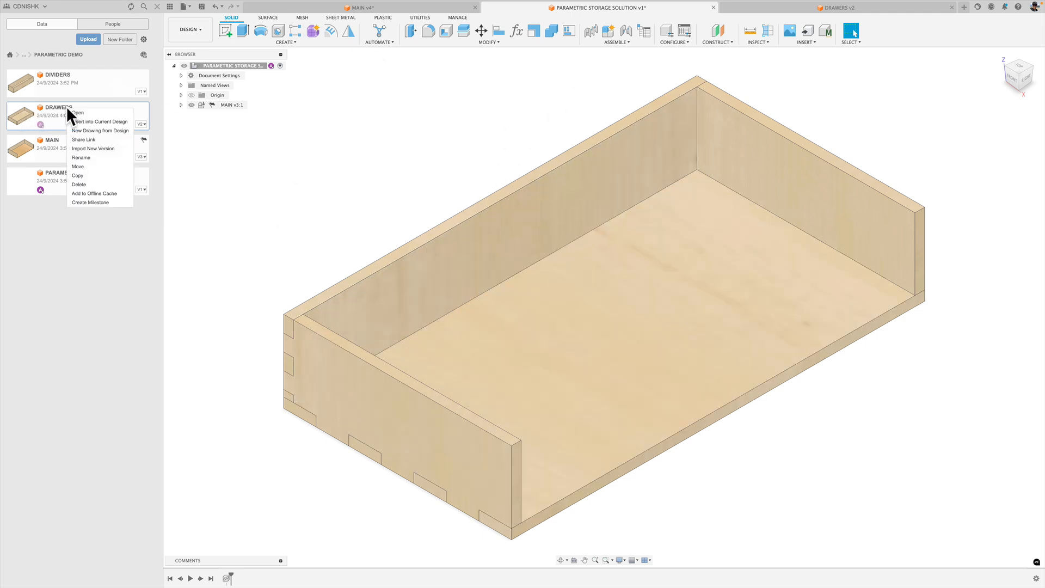
pyautogui.click(99, 121)
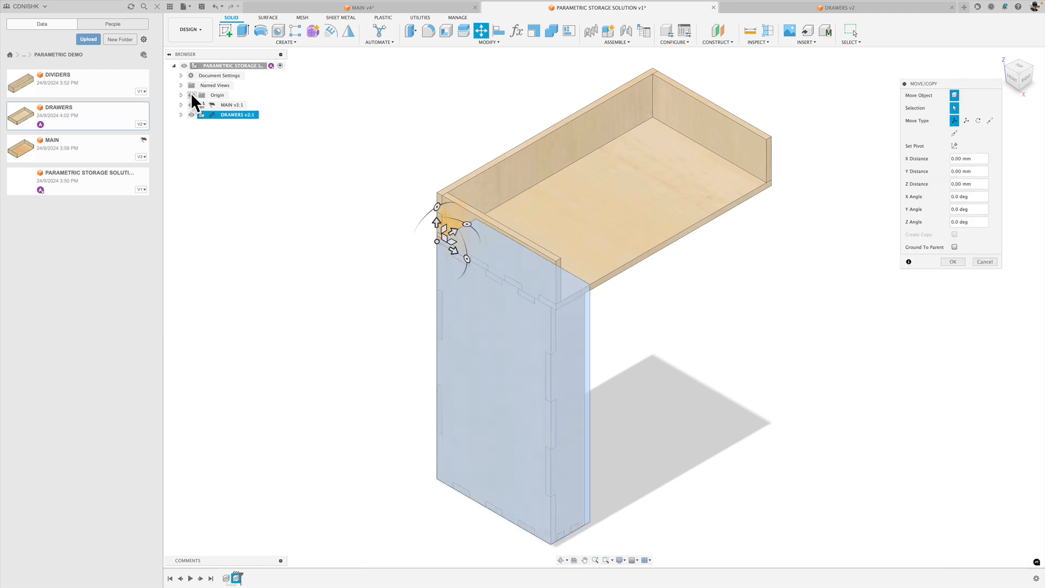
pyautogui.moveTo(437, 207); pyautogui.dragTo(404, 259)
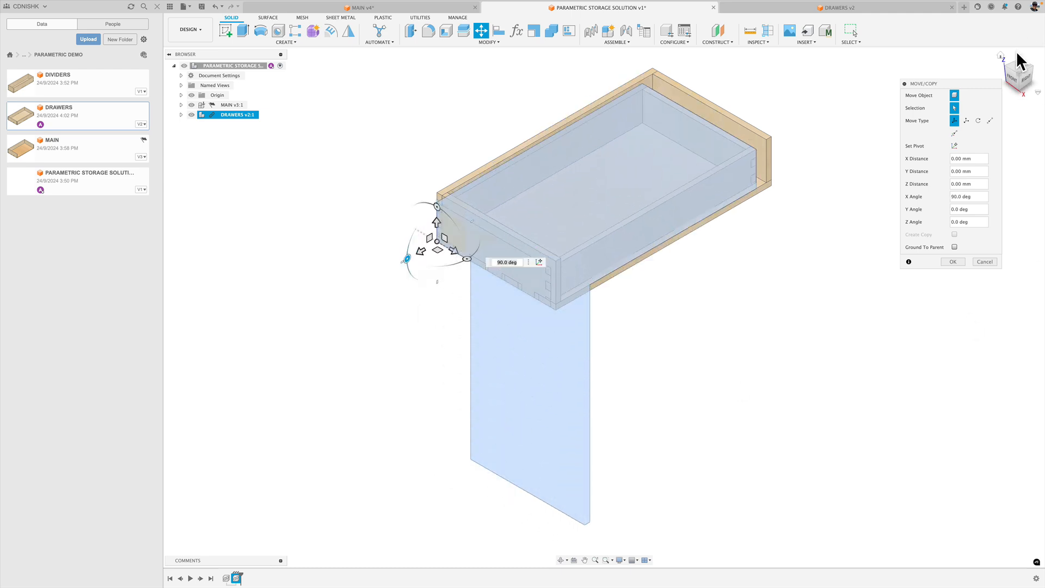
# Move the inserted drawer -6 mm in the Z distance so it clears the MAIN tray's end walls.
pyautogui.click(1024, 86)
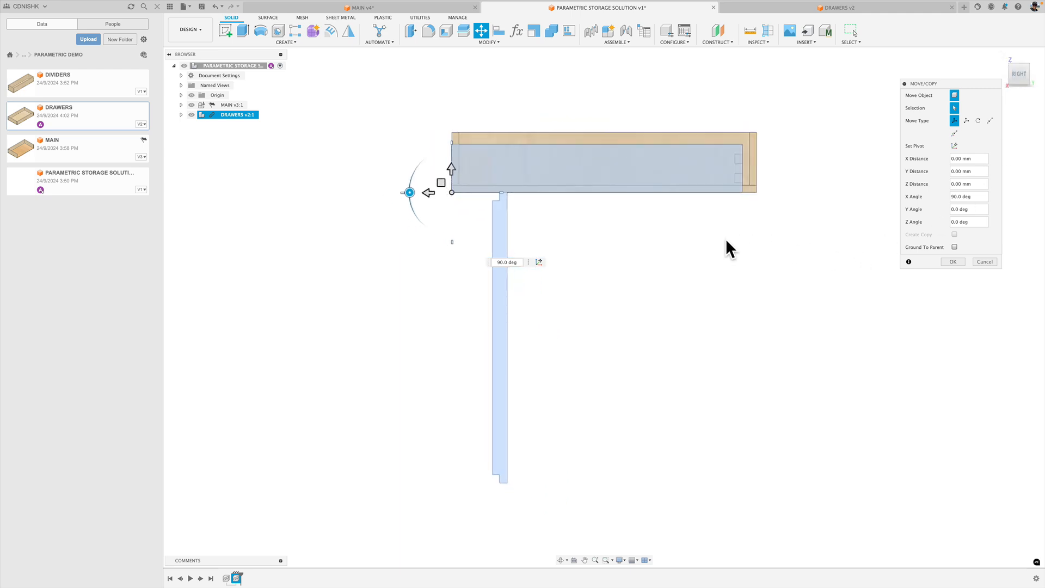
pyautogui.moveTo(726, 249); pyautogui.dragTo(650, 322, button='middle')
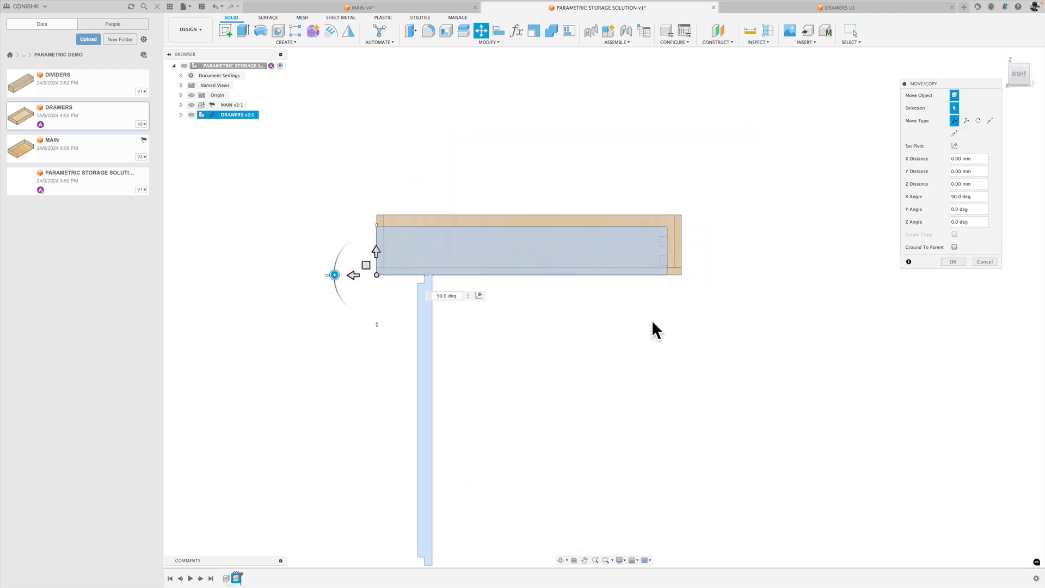
pyautogui.scroll(4, 466, 213)
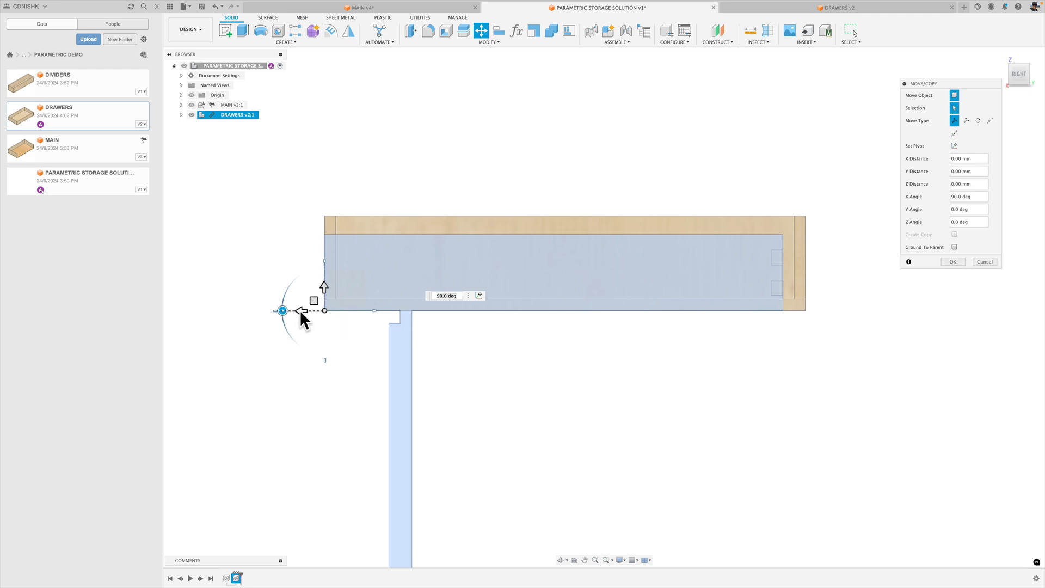
pyautogui.moveTo(300, 310); pyautogui.dragTo(309, 311)
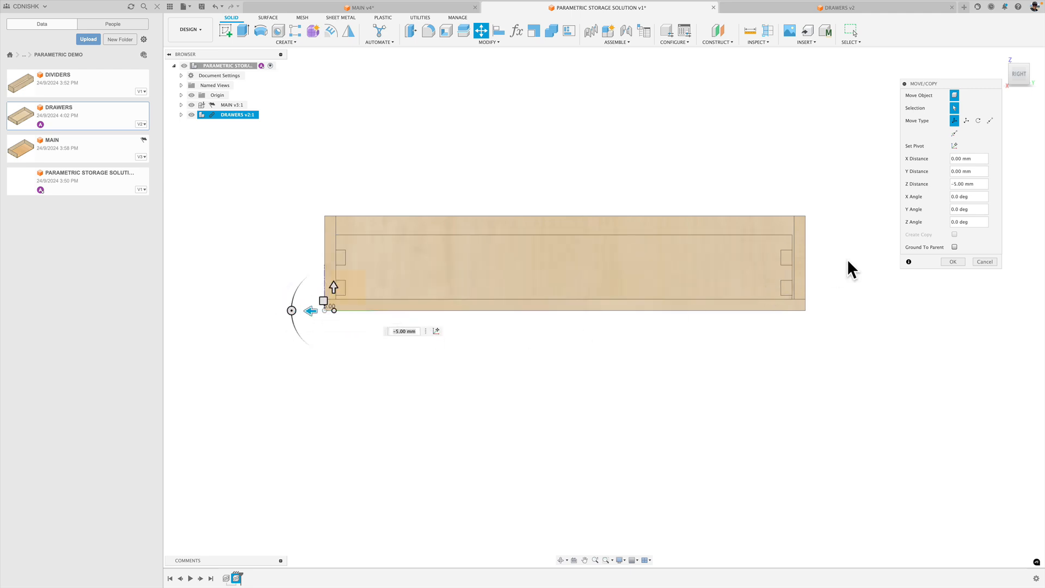
pyautogui.scroll(3, 773, 277)
pyautogui.scroll(2, 776, 276)
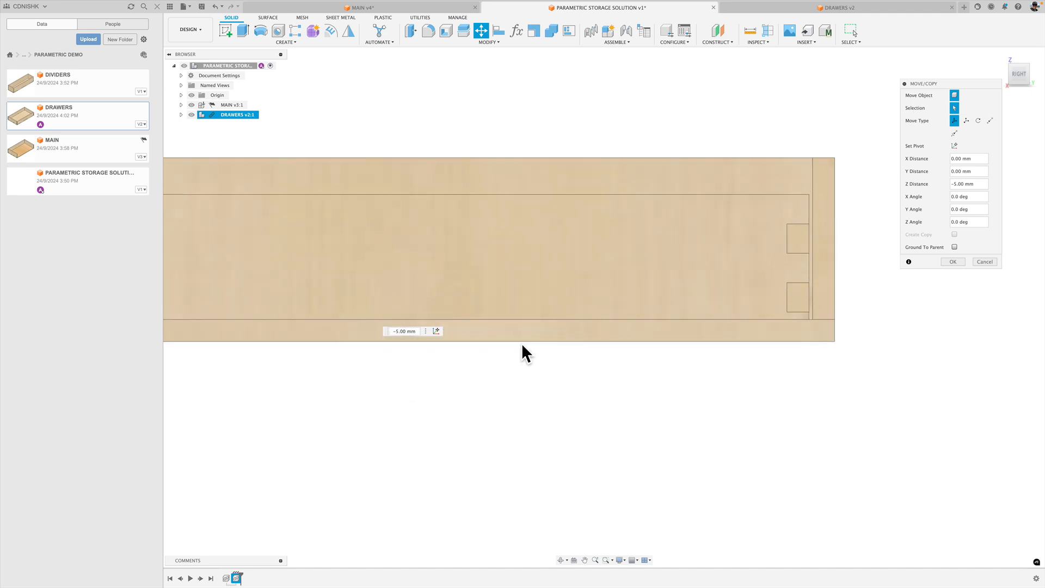
pyautogui.press('BackSpace')
pyautogui.write('6')
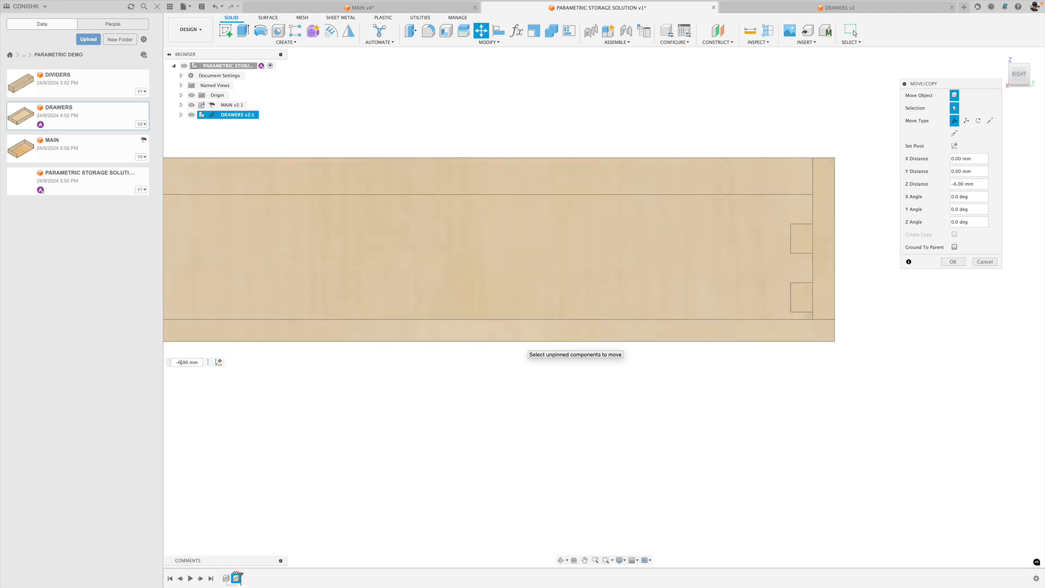
pyautogui.scroll(-3, 538, 270)
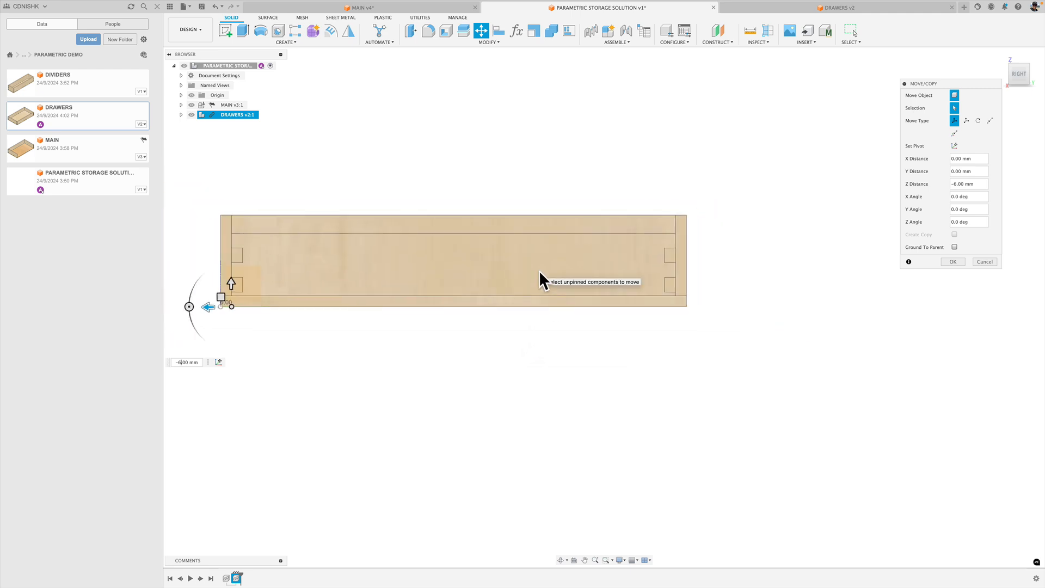
# Move the drawer 6 mm in the X distance to clear MAIN's back wall, confirm the placement and save the assembly.
pyautogui.click(1000, 55)
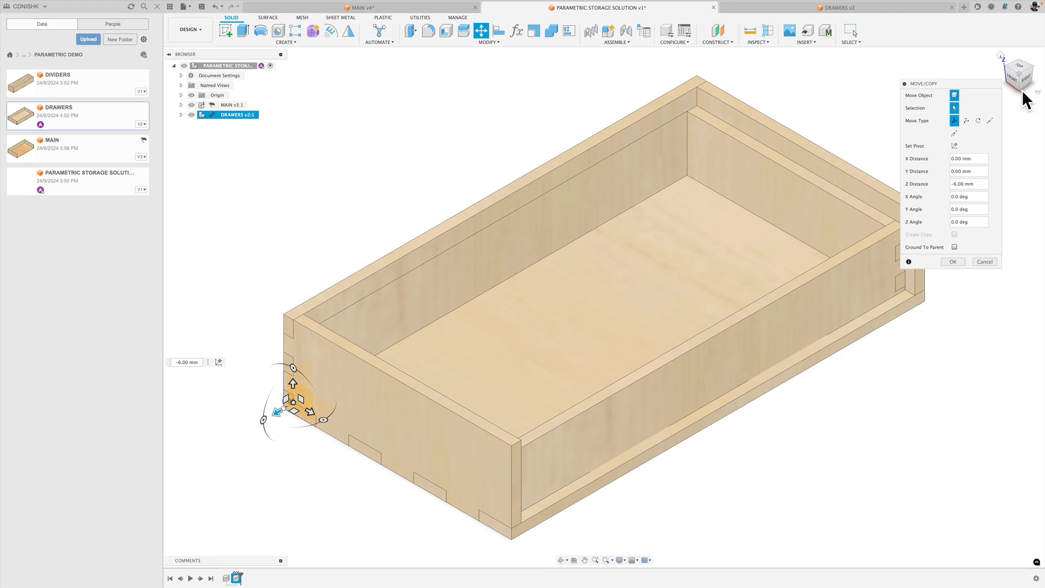
pyautogui.click(1022, 67)
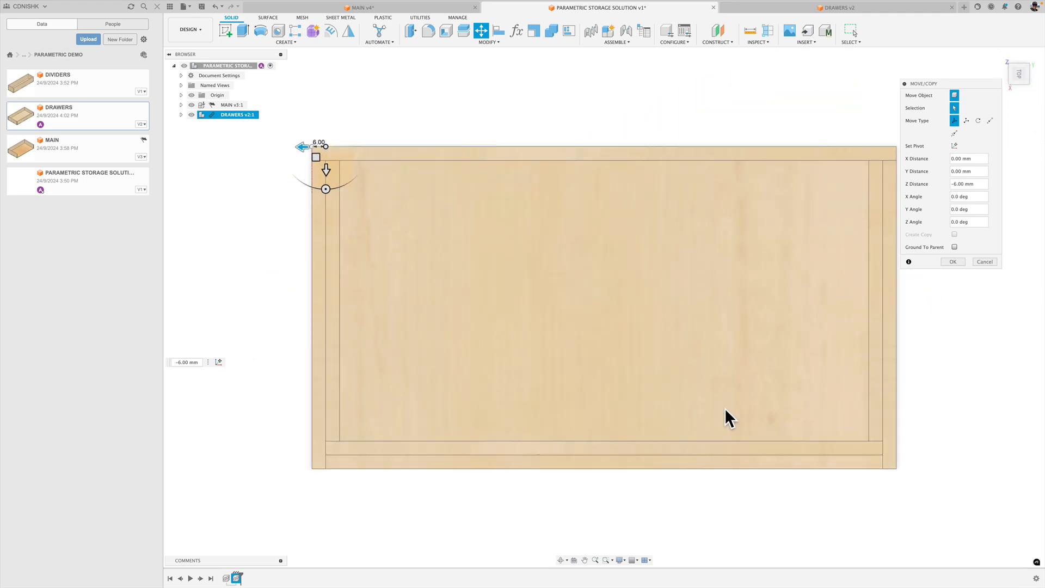
pyautogui.click(326, 172)
pyautogui.moveTo(327, 172)
pyautogui.mouseDown()
pyautogui.moveTo(327, 196)
pyautogui.moveTo(328, 183)
pyautogui.mouseUp()
pyautogui.click(388, 179)
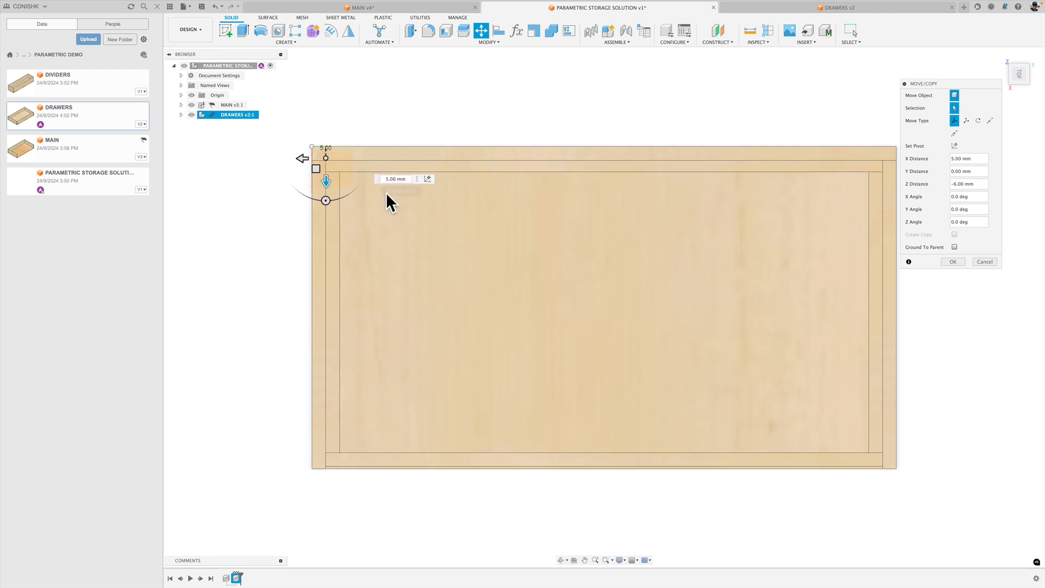
pyautogui.press('Delete')
pyautogui.write('6')
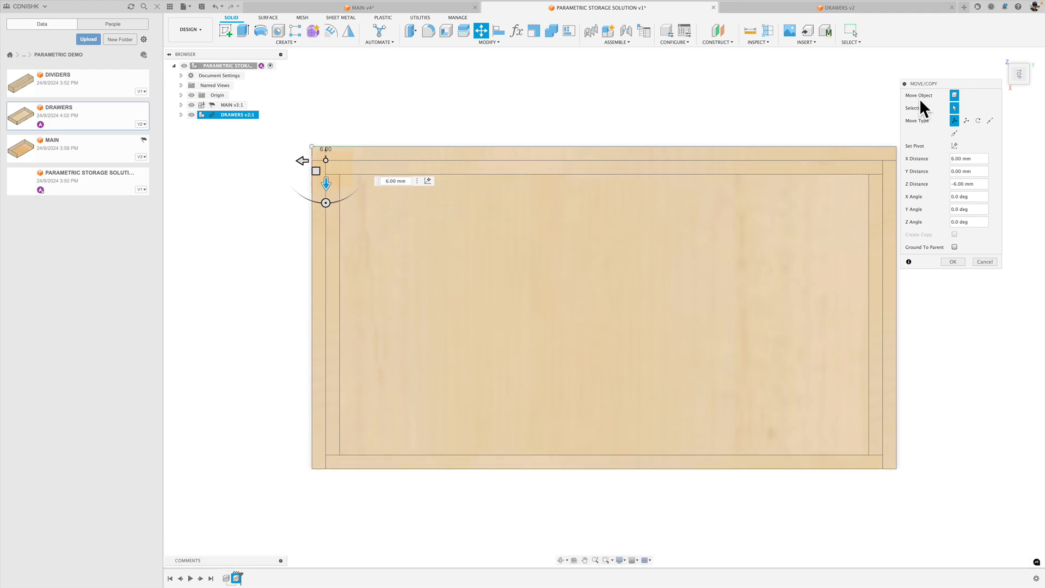
pyautogui.click(1001, 56)
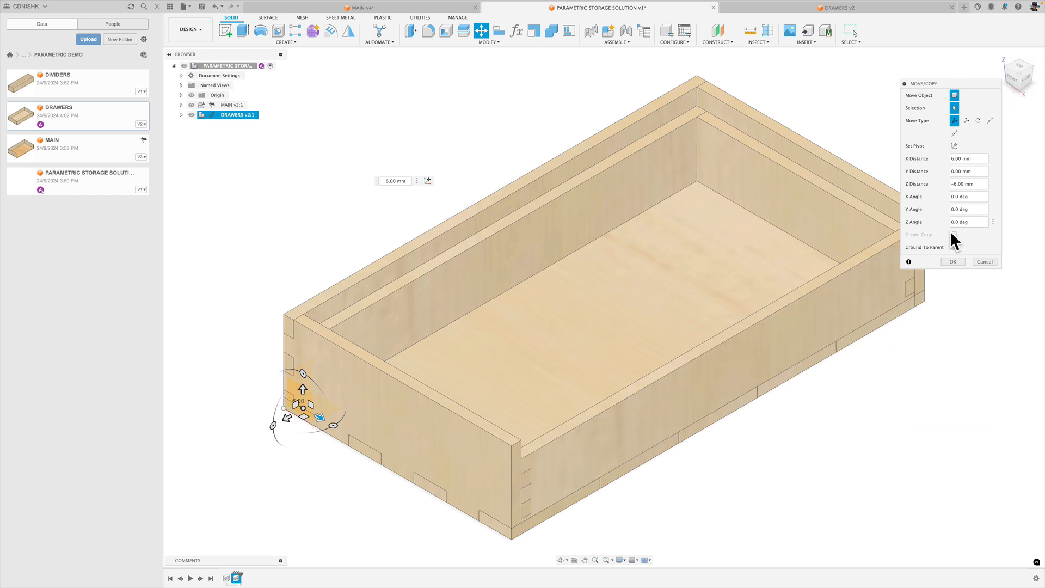
pyautogui.click(952, 259)
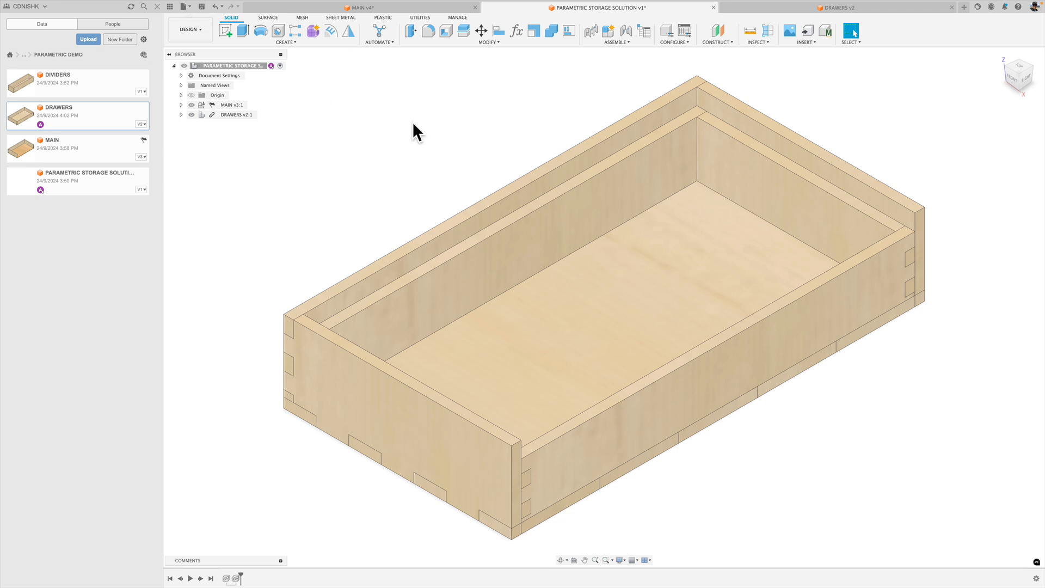
pyautogui.press('super+s')
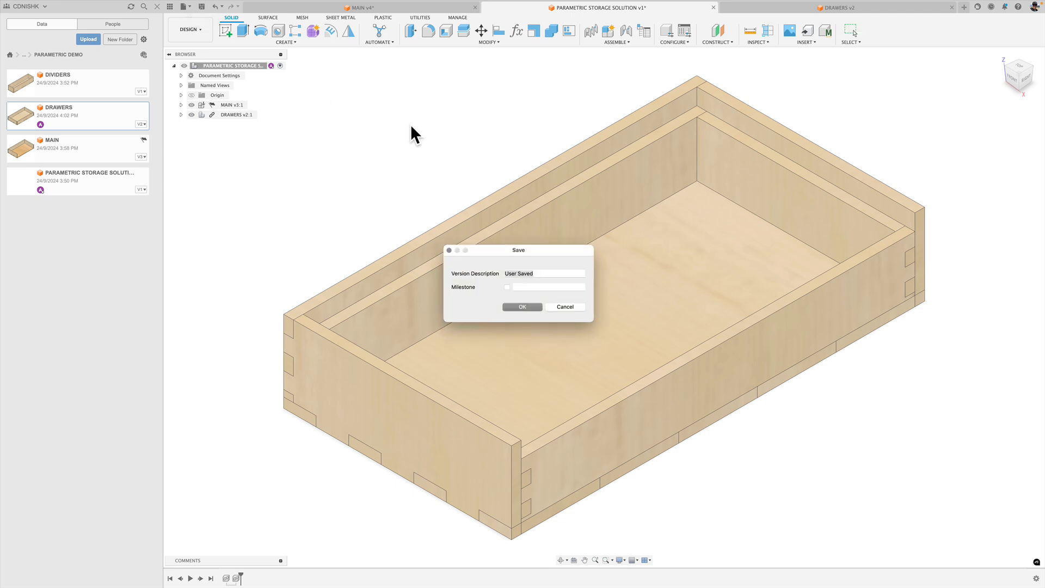
pyautogui.click(522, 307)
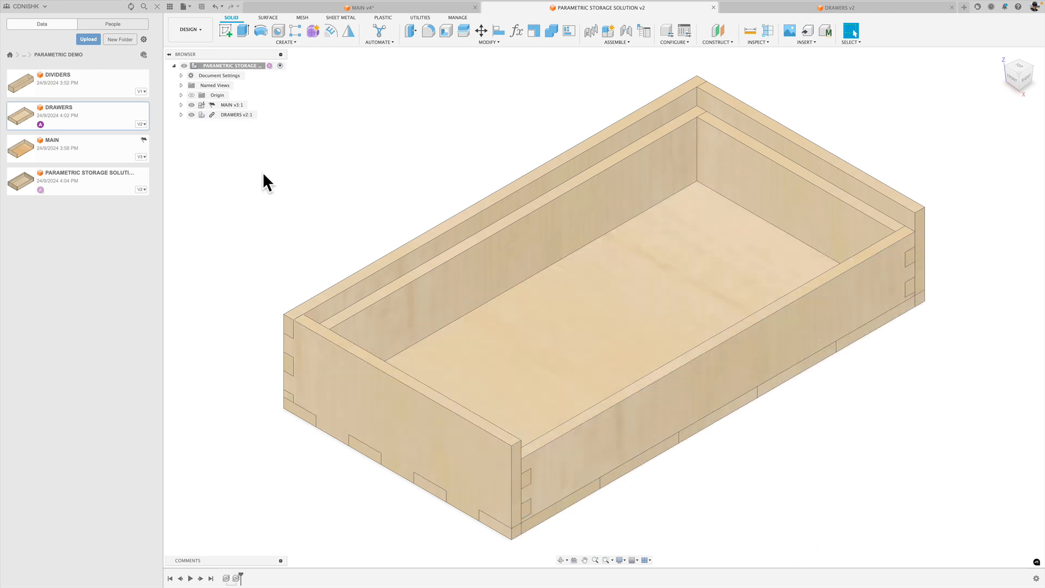
# Hide the MAIN component and start a sketch on the outer face of the drawer's long wall at MAIN's open side.
pyautogui.click(190, 104)
pyautogui.click(191, 104)
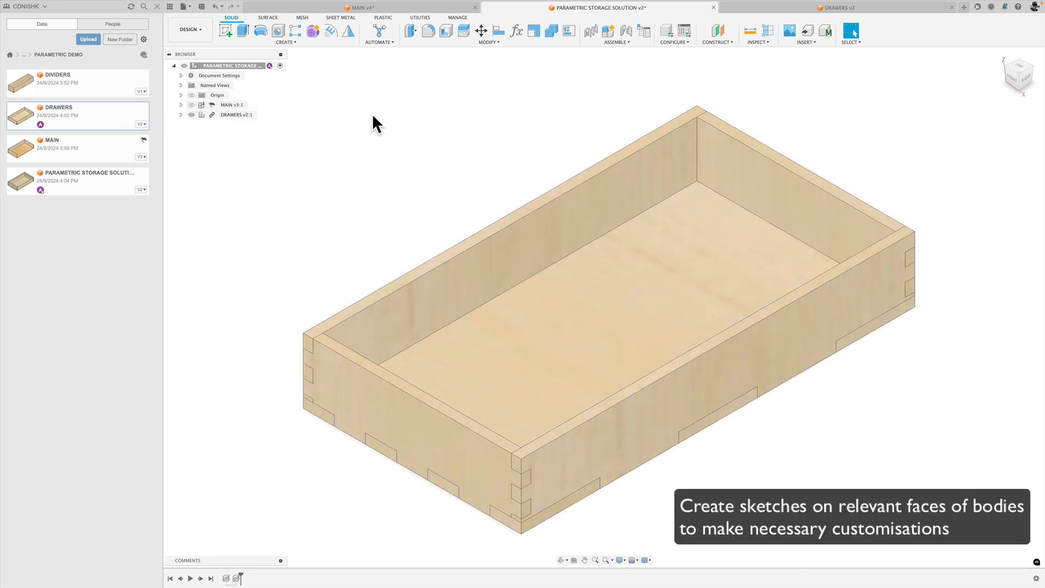
pyautogui.click(1030, 83)
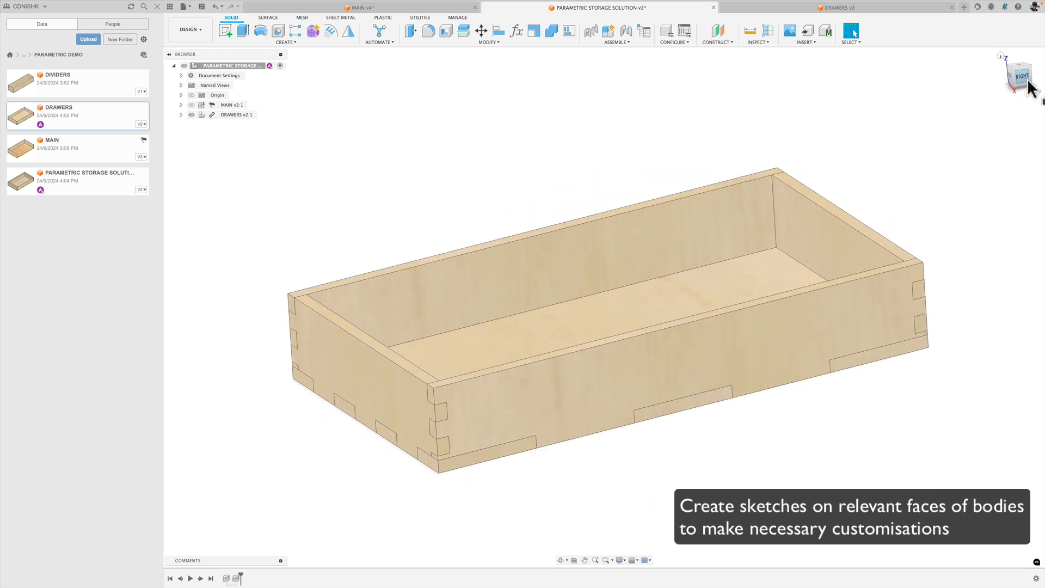
pyautogui.click(621, 311)
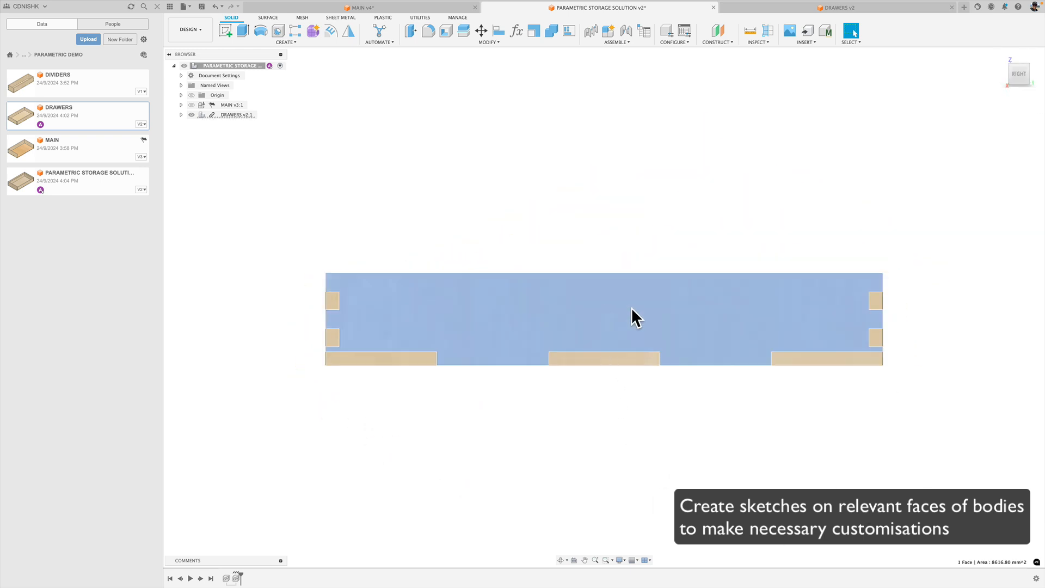
pyautogui.rightClick(556, 294)
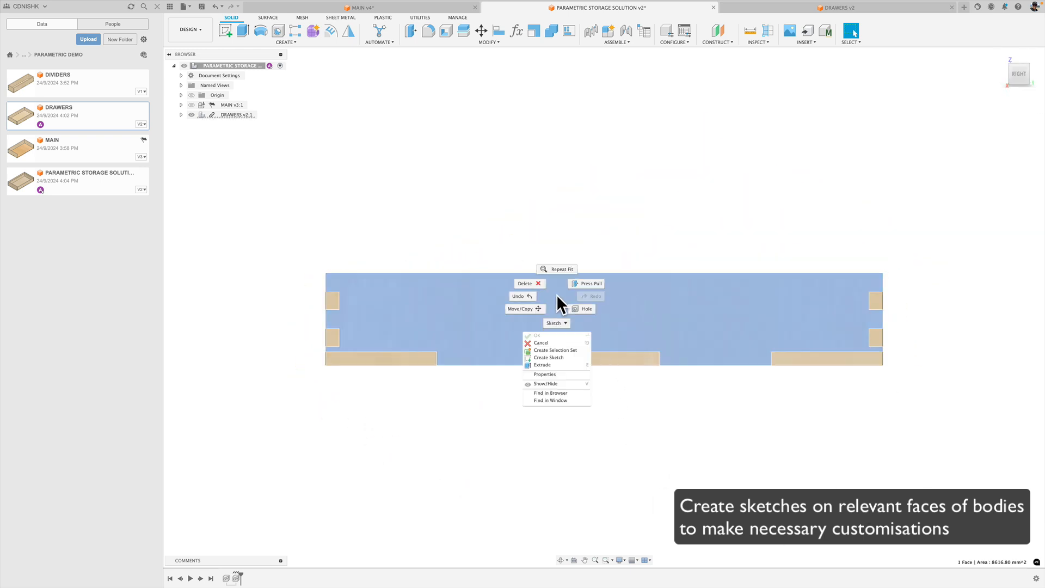
pyautogui.click(545, 358)
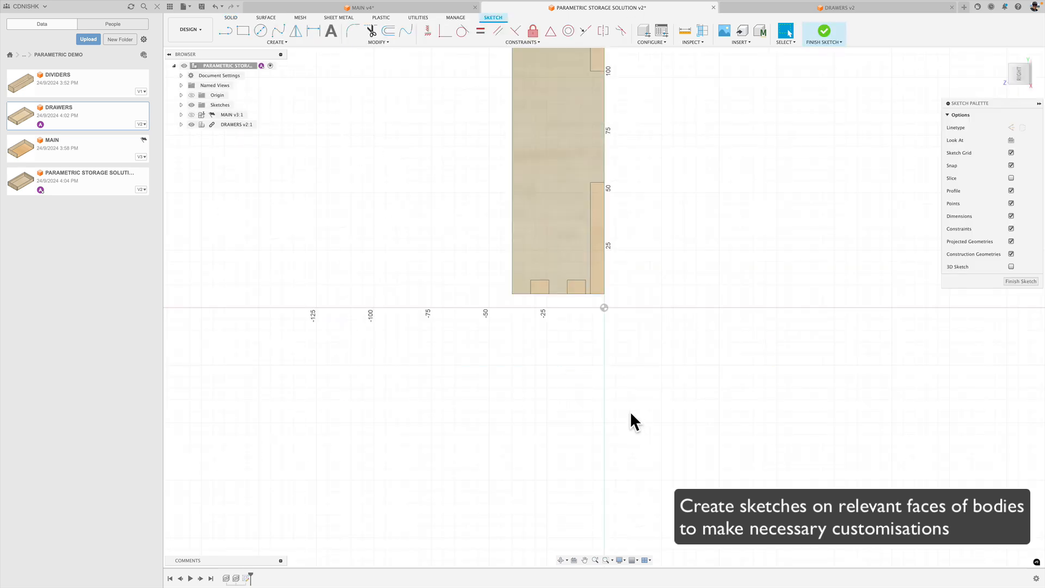
pyautogui.click(1031, 54)
pyautogui.moveTo(801, 310)
pyautogui.mouseDown(button='middle')
pyautogui.moveTo(409, 306)
pyautogui.moveTo(508, 306)
pyautogui.moveTo(548, 325)
pyautogui.moveTo(489, 310)
pyautogui.mouseUp(button='middle')
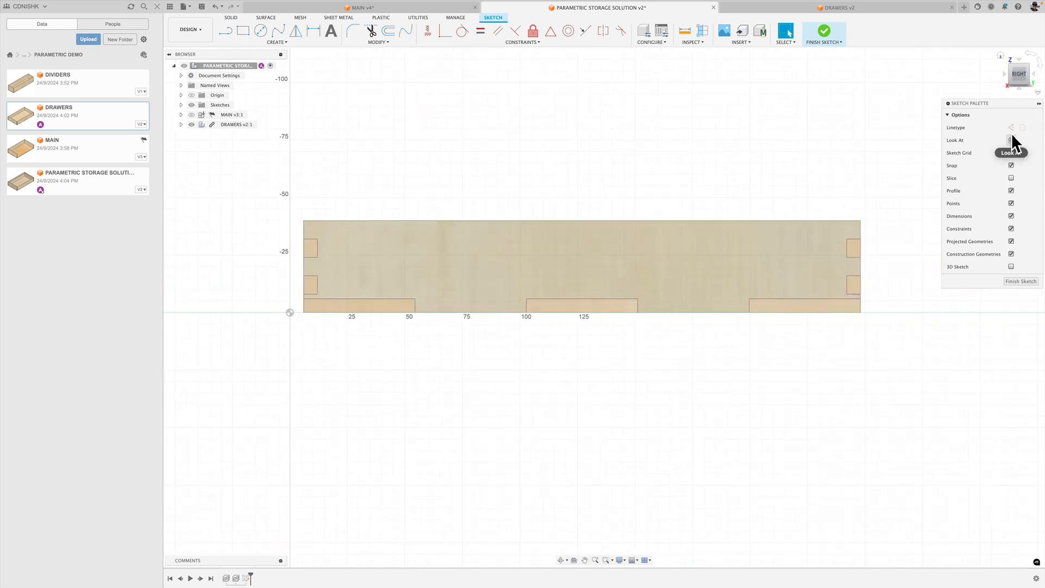
# Draw a vertical construction line from the midpoint of the central bottom tab's upper edge to the midpoint of the wall's top edge.
pyautogui.click(225, 31)
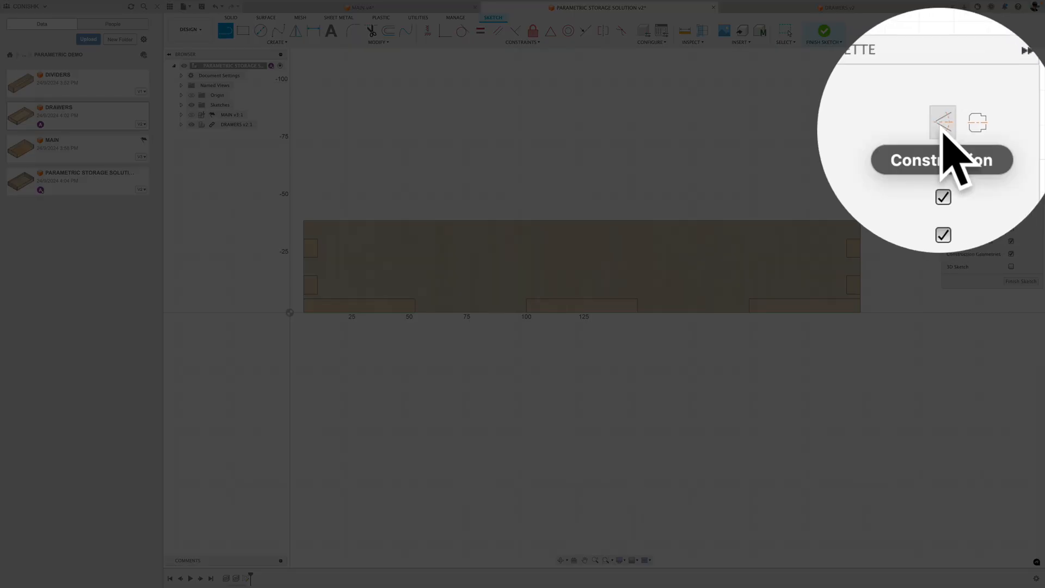
pyautogui.click(1011, 128)
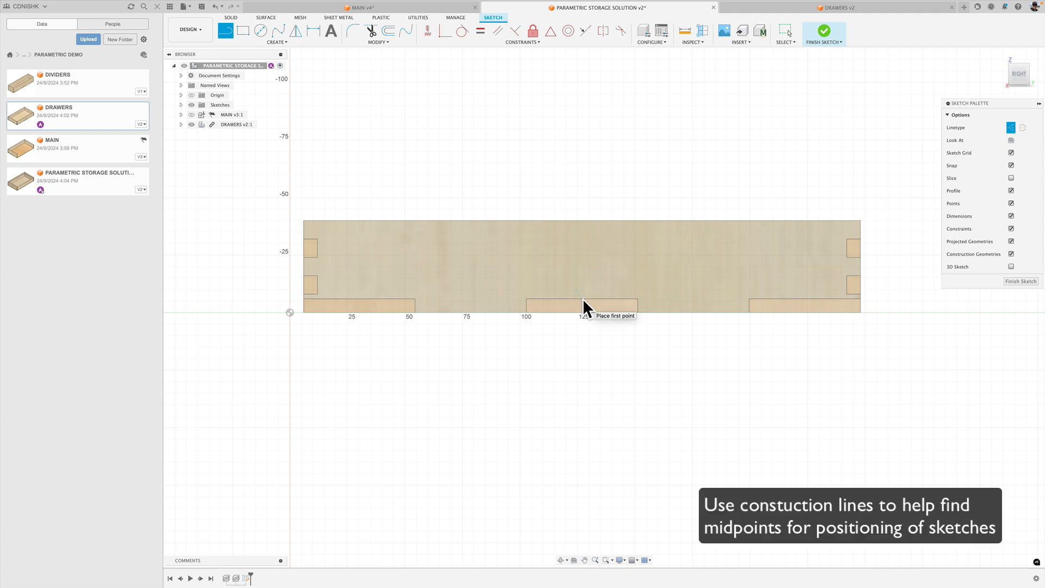
pyautogui.click(582, 299)
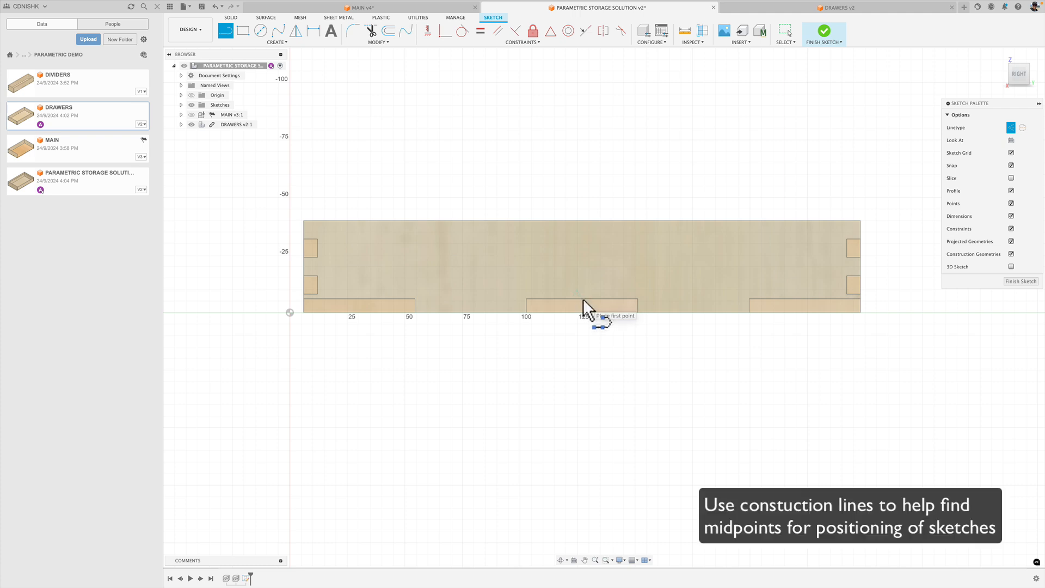
pyautogui.click(583, 220)
pyautogui.press('Escape')
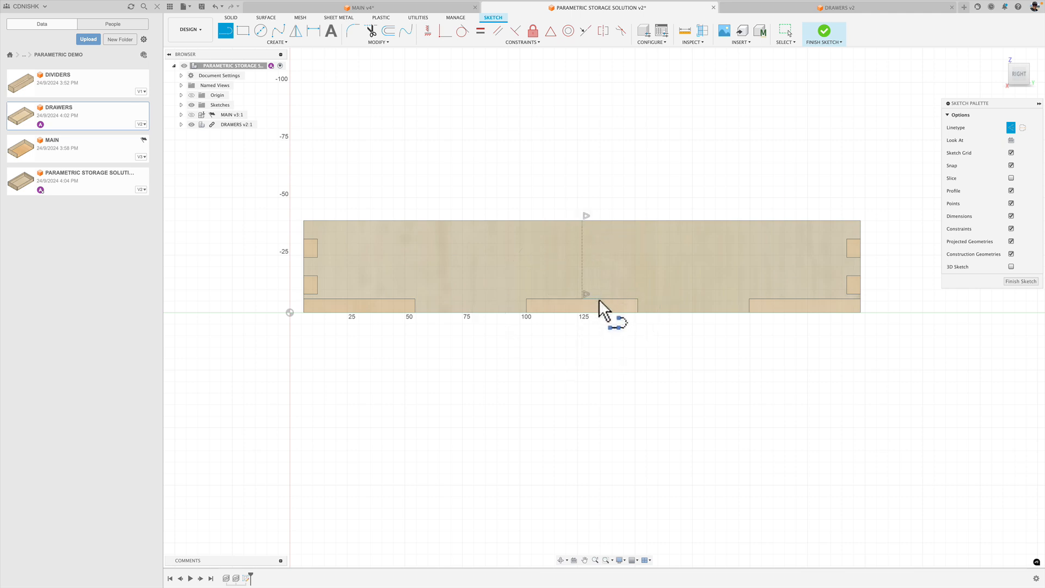
# Draw a horizontal Center Point Slot from the construction line's midpoint, with 25 mm from centre to arc centre and a 15 mm width.
pyautogui.moveTo(599, 299); pyautogui.dragTo(604, 391, button='middle')
pyautogui.press('l')
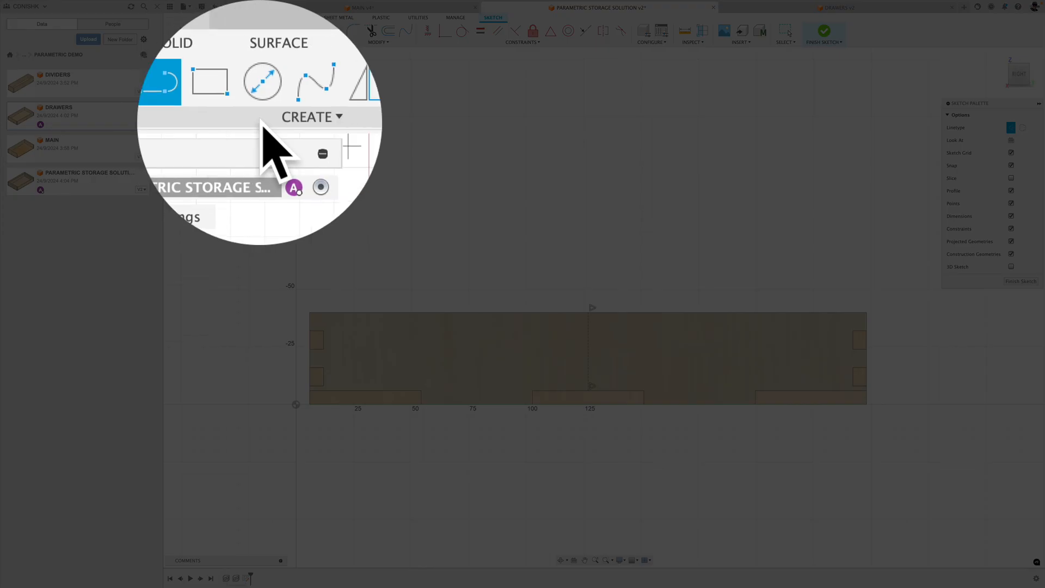
pyautogui.click(278, 43)
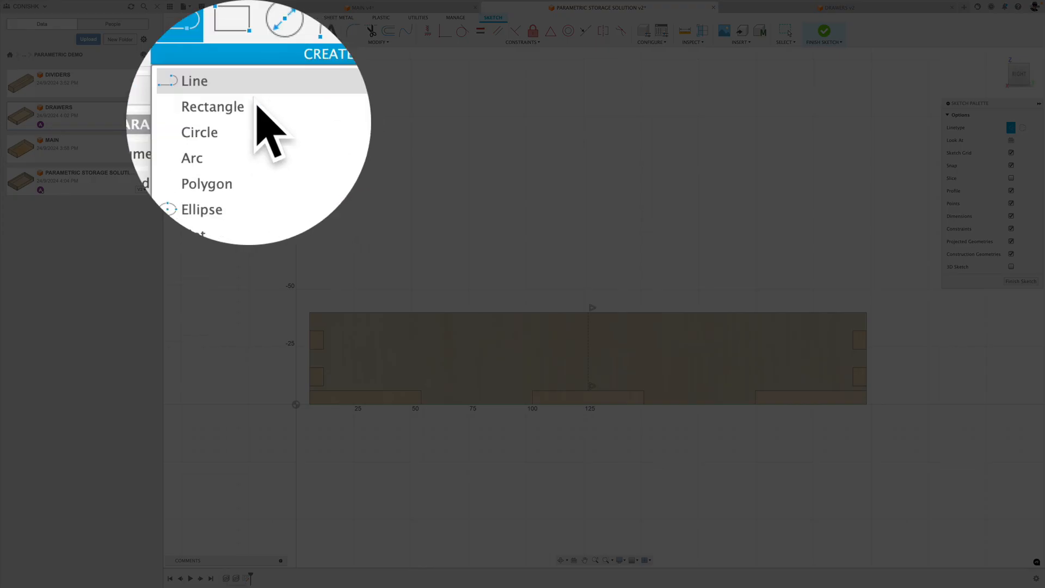
pyautogui.moveTo(289, 126)
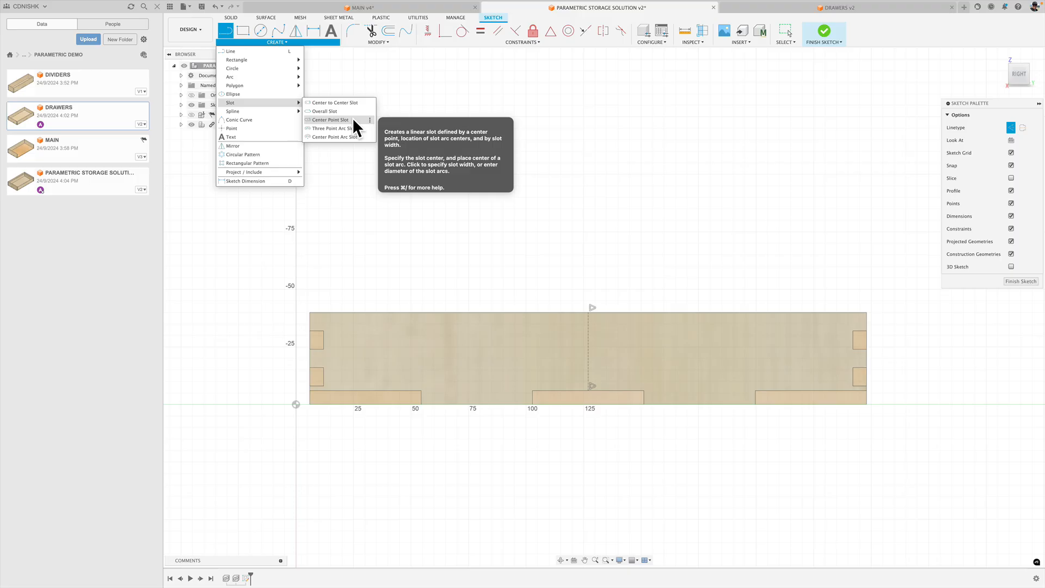
pyautogui.click(353, 120)
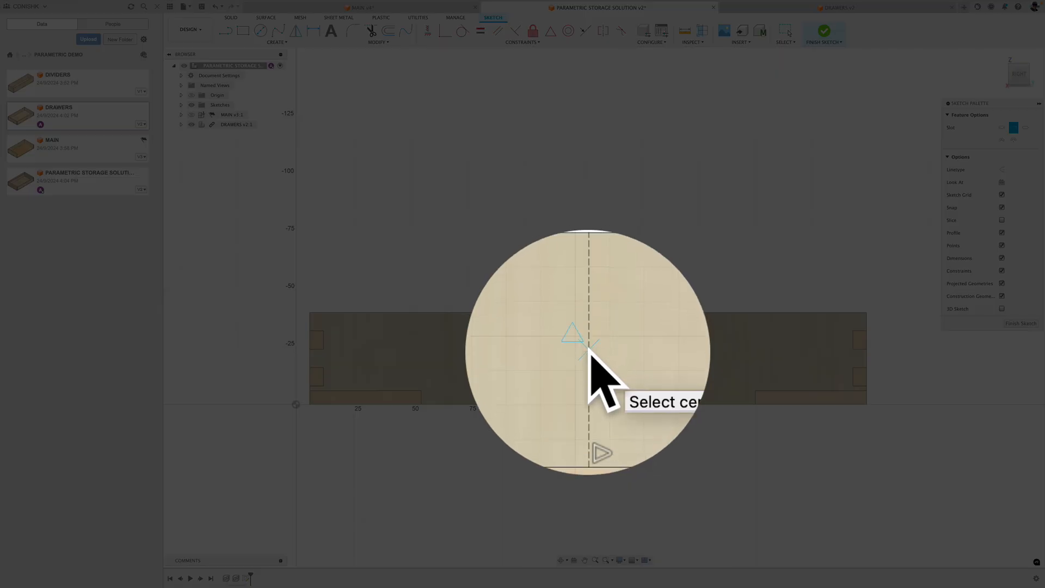
pyautogui.click(588, 347)
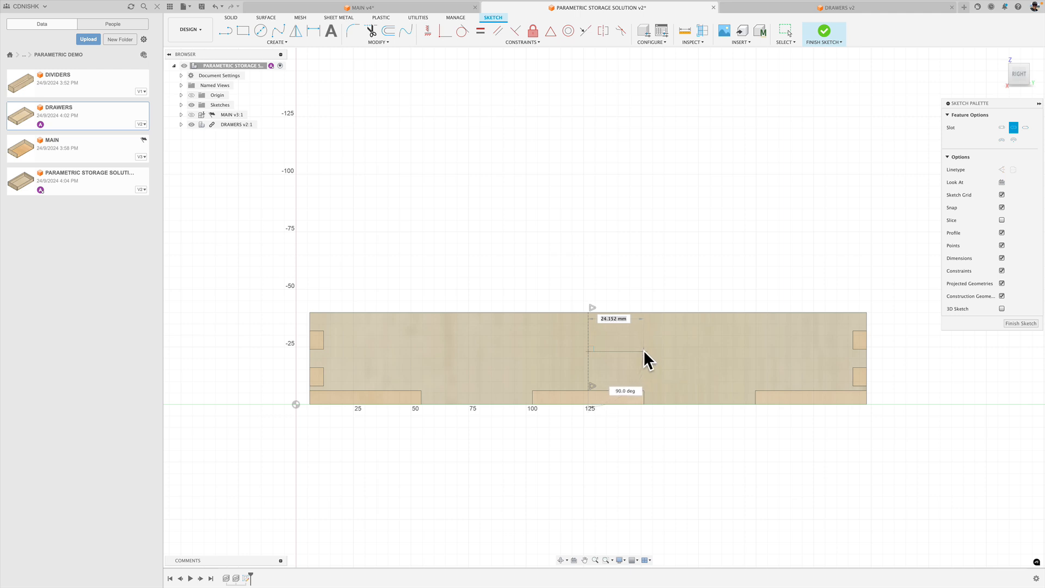
pyautogui.write('25')
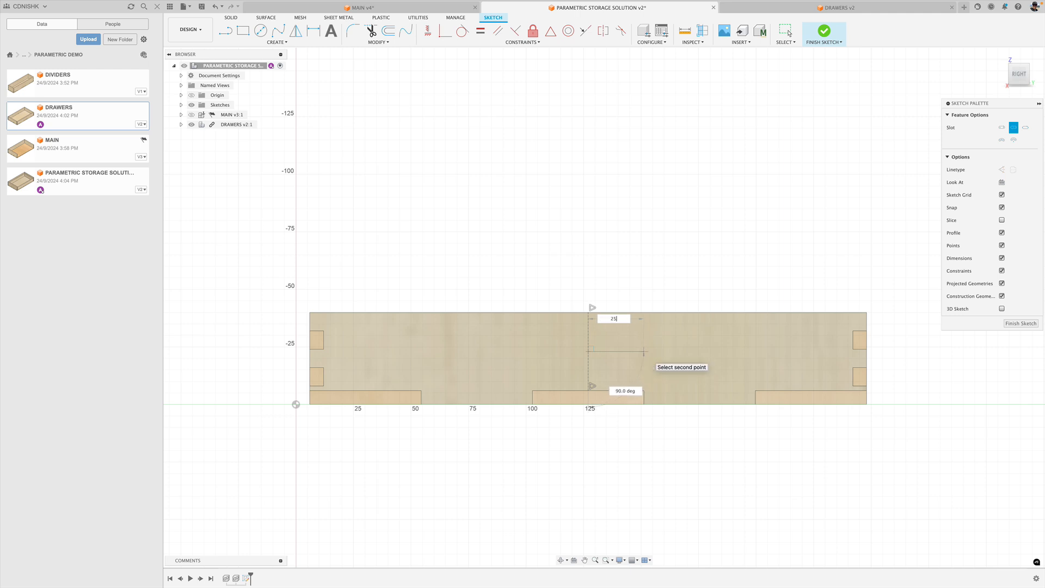
pyautogui.press('Return')
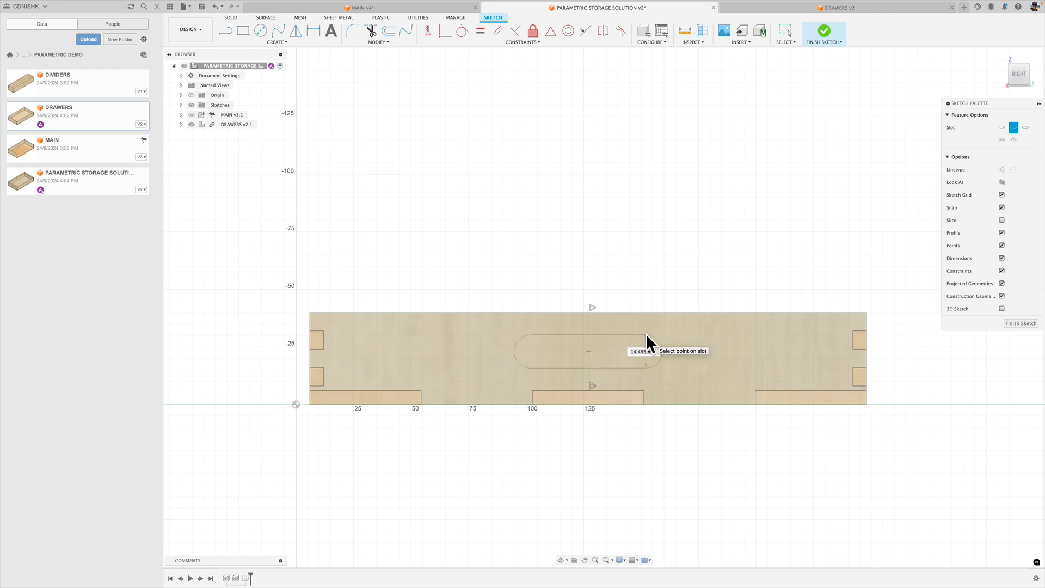
pyautogui.write('15')
pyautogui.press('Return')
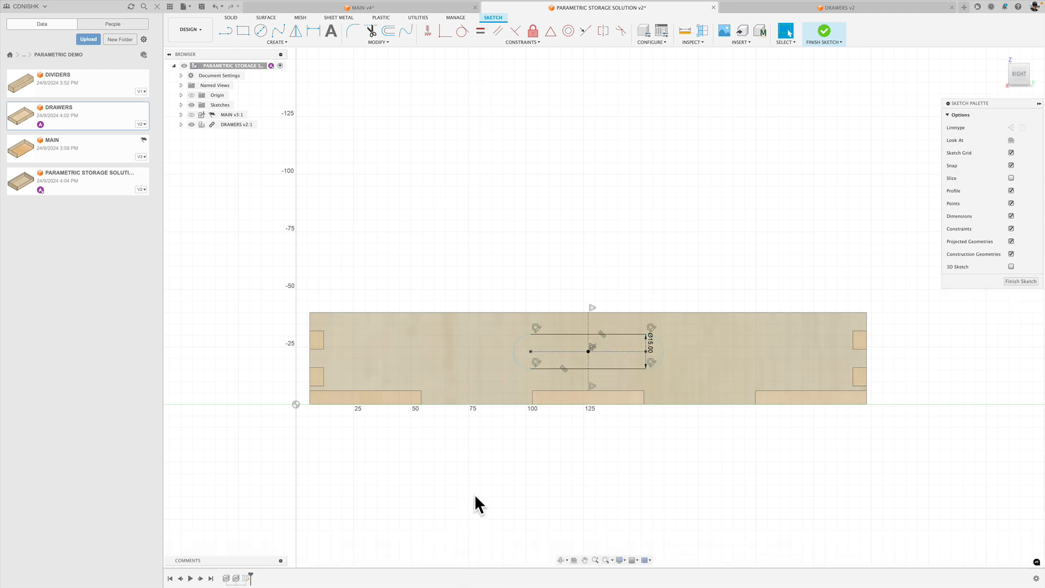
# Dimension the horizontal distance from the corner joint's inner edge to the slot's nearer arc centre, and finish the sketch.
pyautogui.scroll(3, 629, 376)
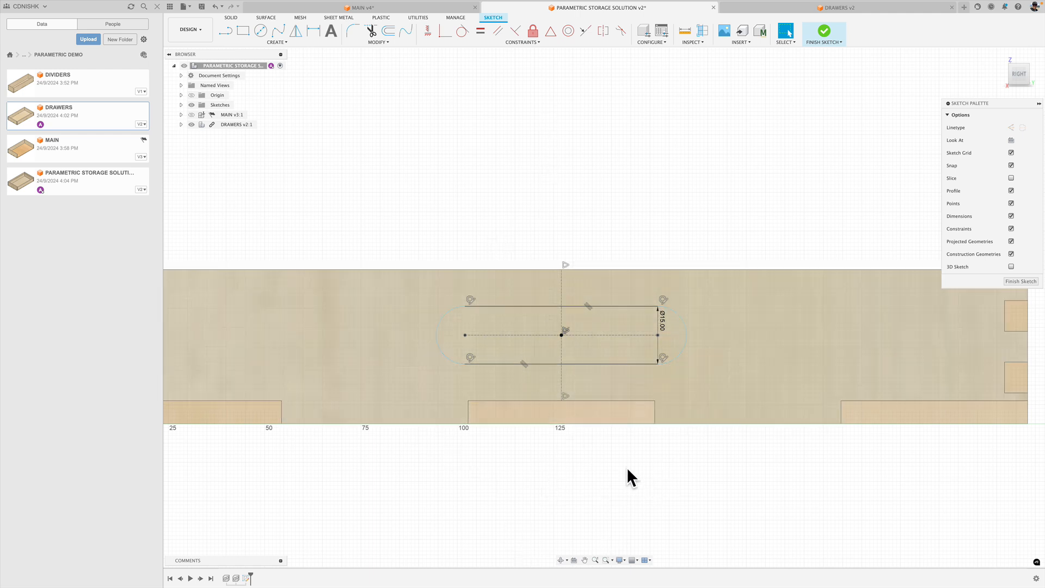
pyautogui.keyDown('shift'); pyautogui.moveTo(616, 445); pyautogui.dragTo(629, 450, button='middle'); pyautogui.keyUp('shift')
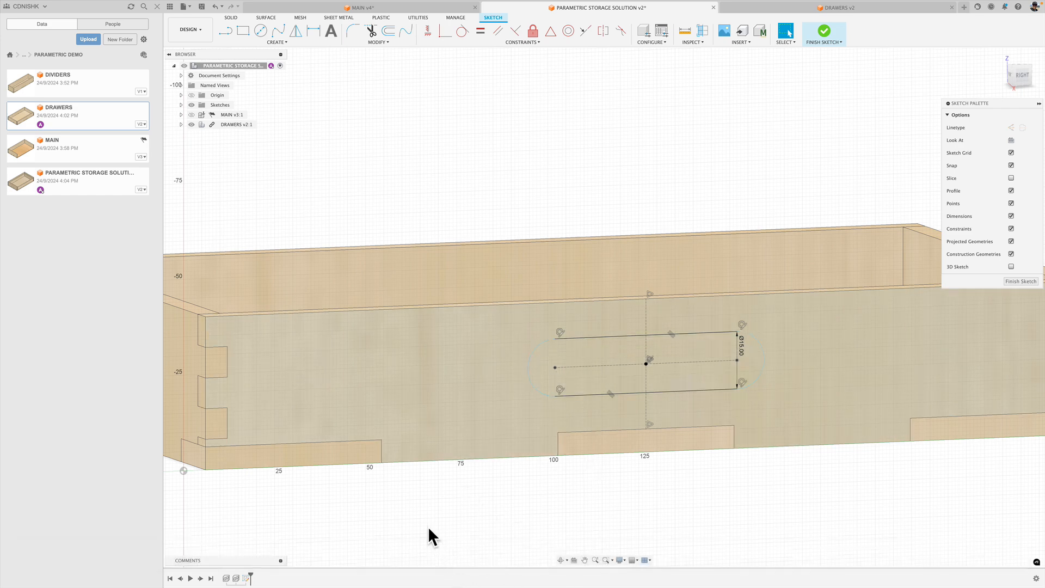
pyautogui.press('d')
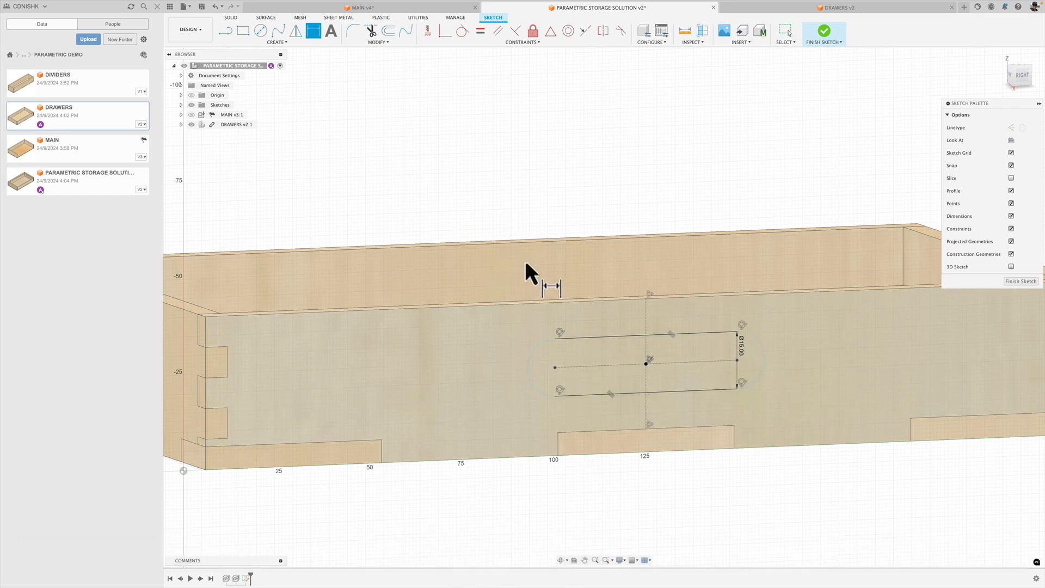
pyautogui.click(555, 368)
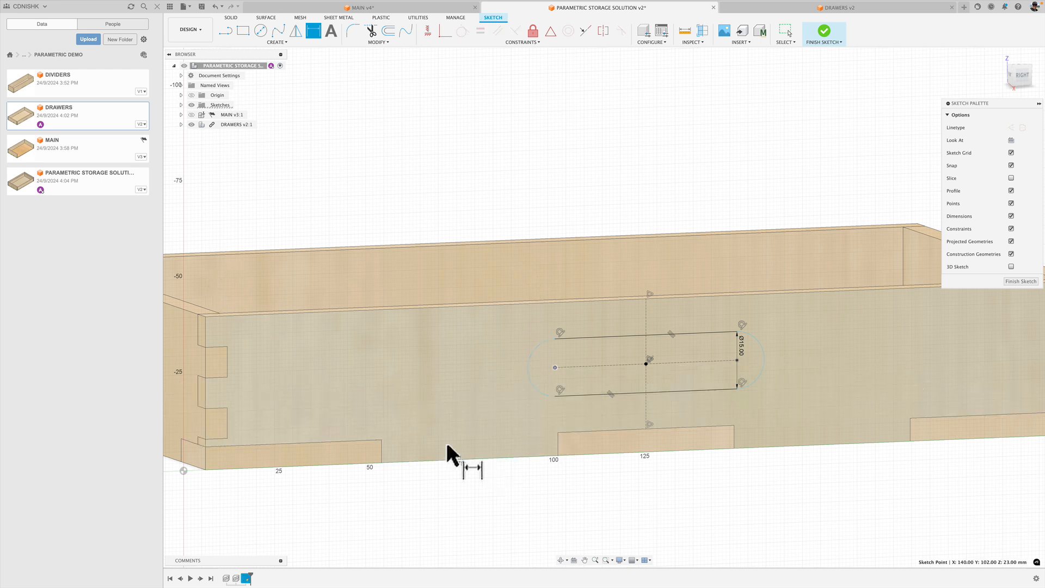
pyautogui.click(228, 376)
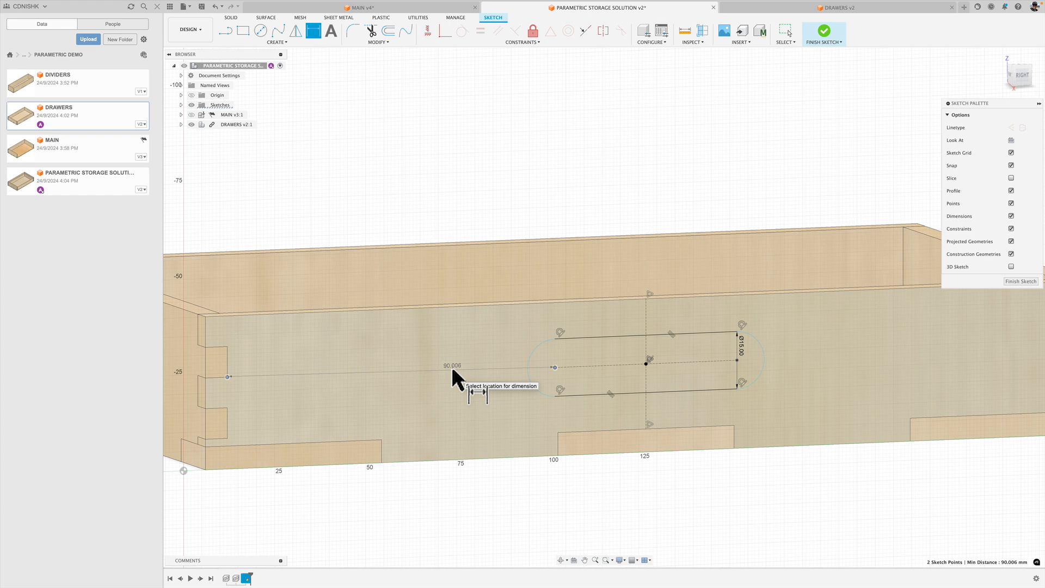
pyautogui.click(452, 367)
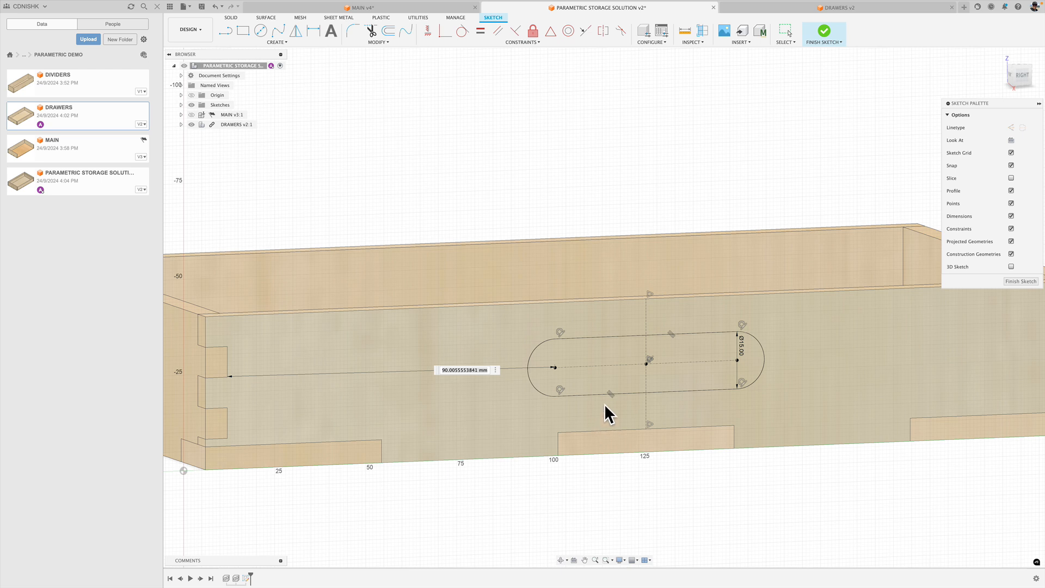
pyautogui.click(1027, 283)
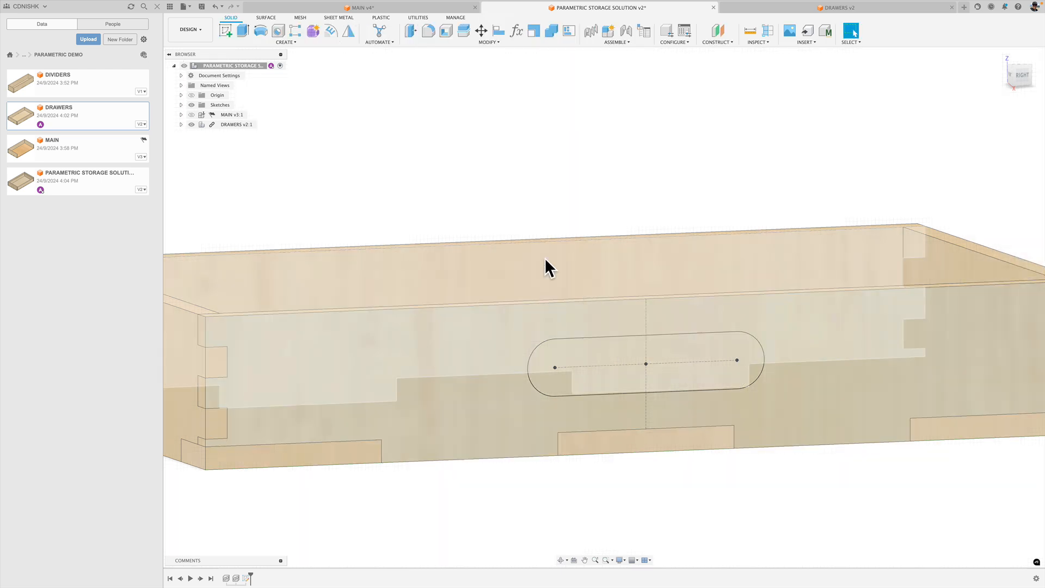
pyautogui.click(183, 105)
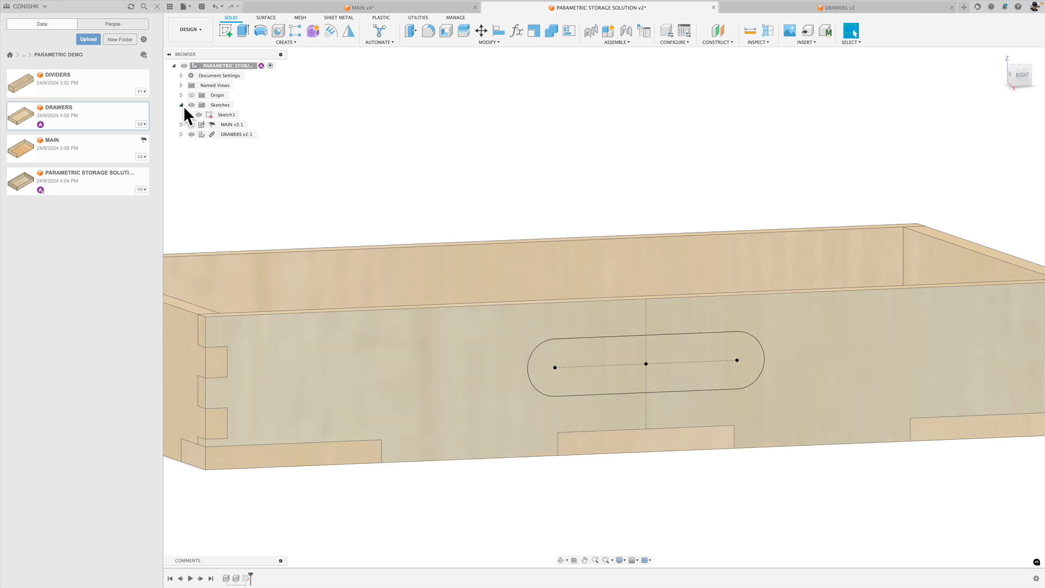
pyautogui.click(181, 104)
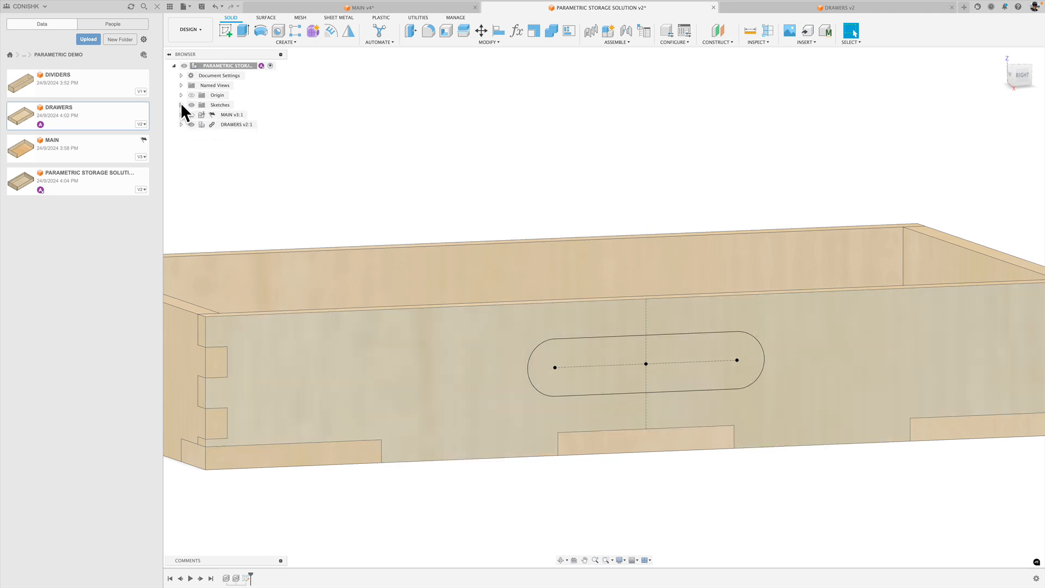
# Extrude the slot profile 6 mm outward from the drawer front as a new body.
pyautogui.click(243, 31)
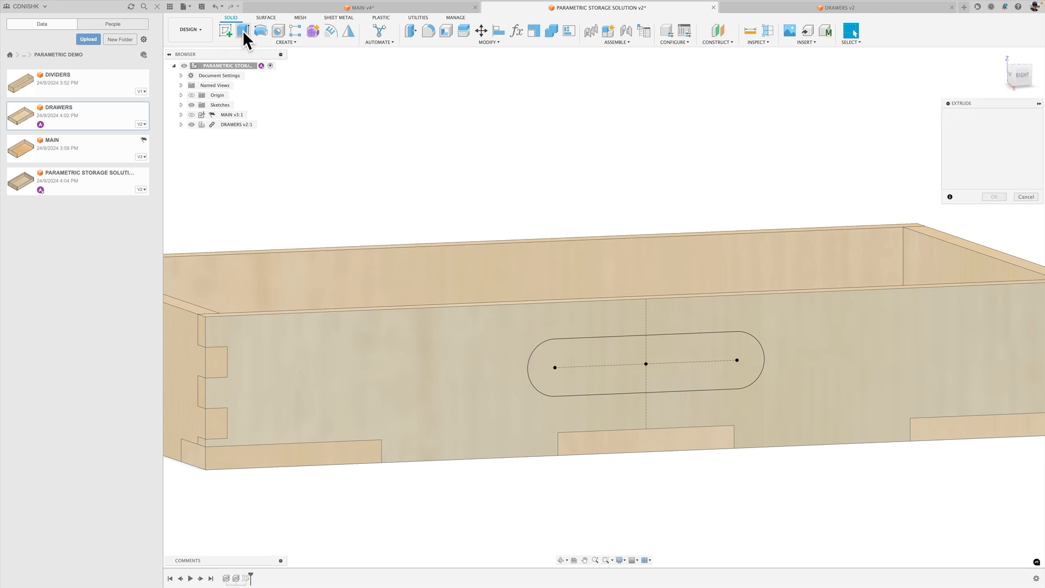
pyautogui.click(1000, 57)
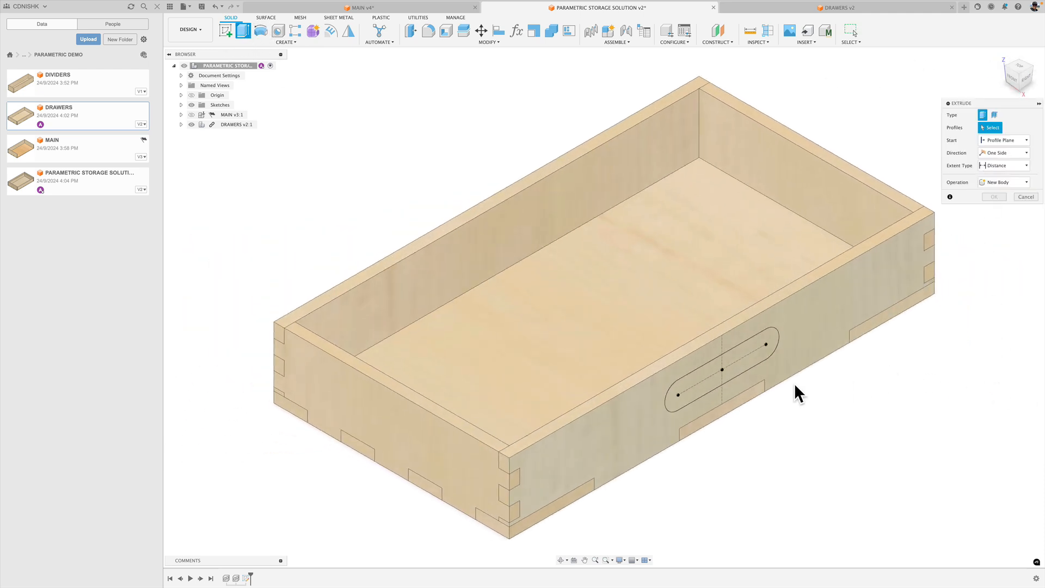
pyautogui.click(740, 350)
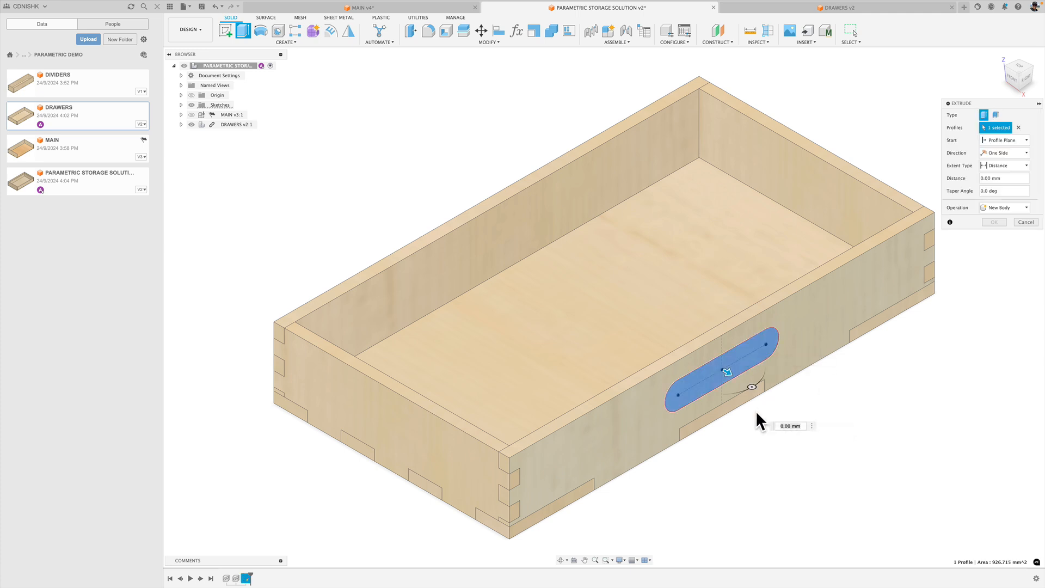
pyautogui.moveTo(727, 372); pyautogui.dragTo(736, 377)
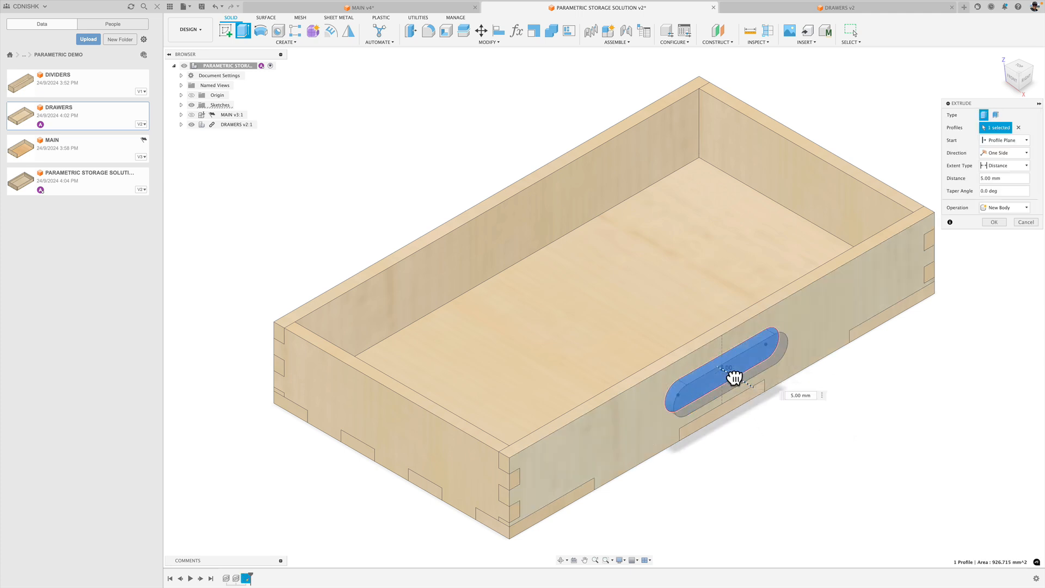
pyautogui.write('1')
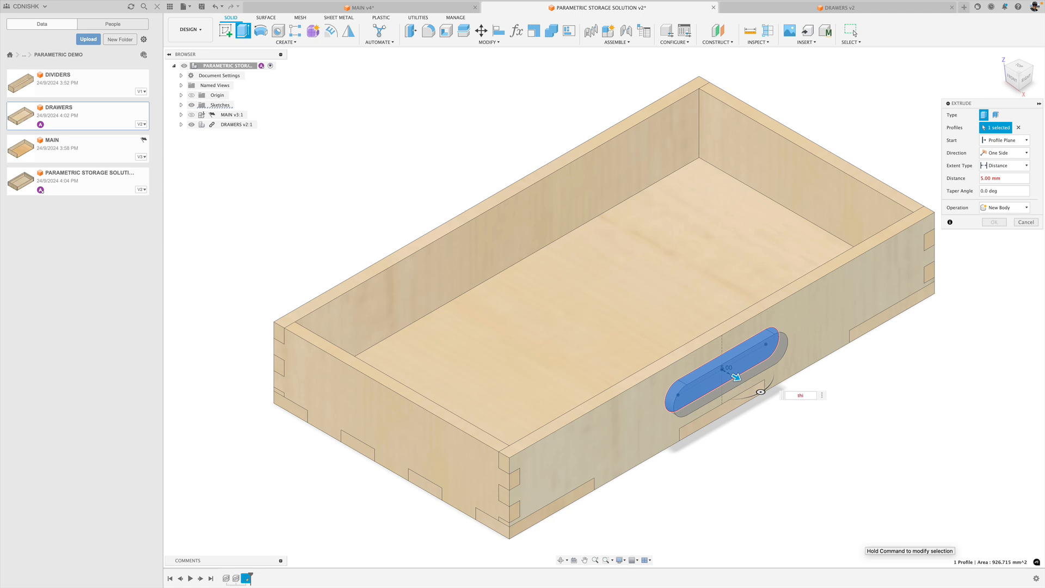
pyautogui.press('BackSpace')
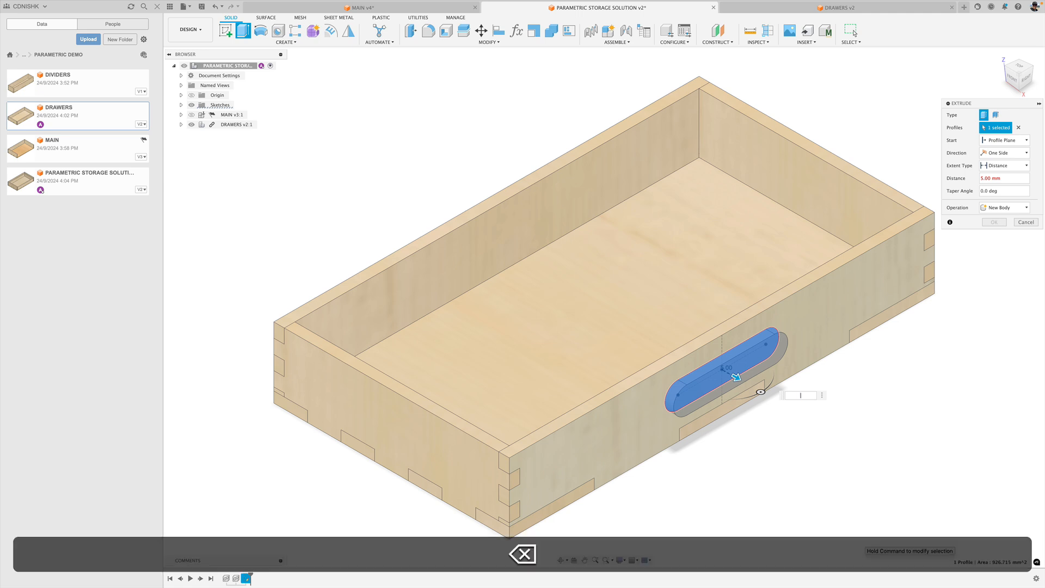
pyautogui.write('6')
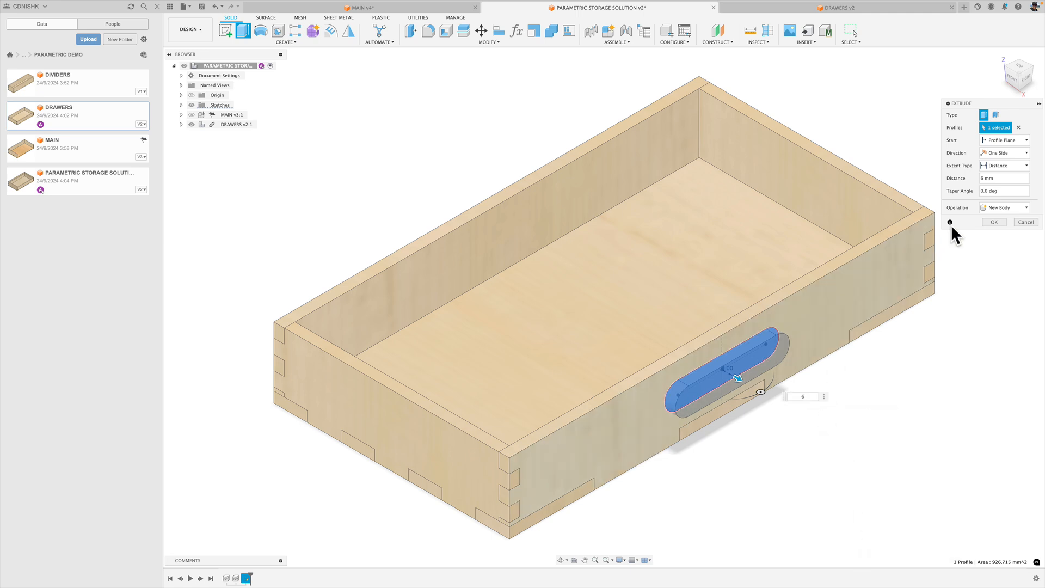
pyautogui.click(986, 207)
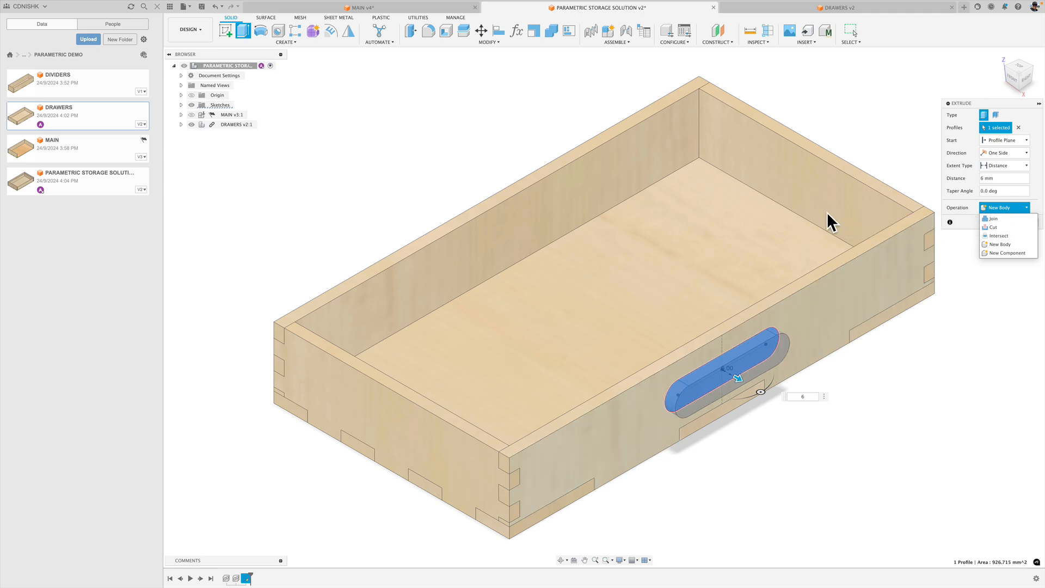
pyautogui.click(983, 206)
pyautogui.click(987, 223)
# Save the assembly with the milestone name "Handled Add" and show the MAIN component again.
pyautogui.press('super+s')
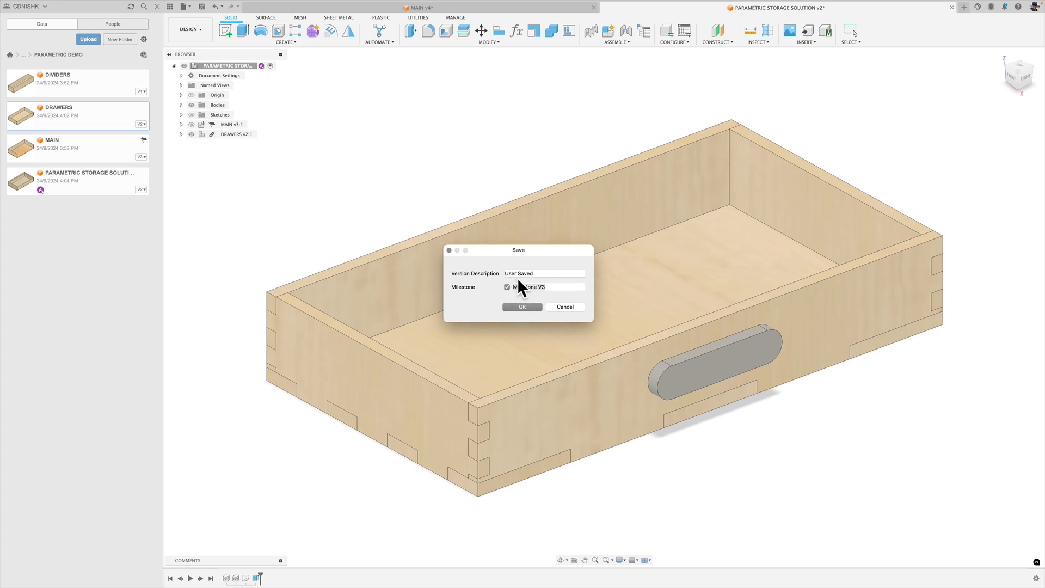
pyautogui.write('Handled Added')
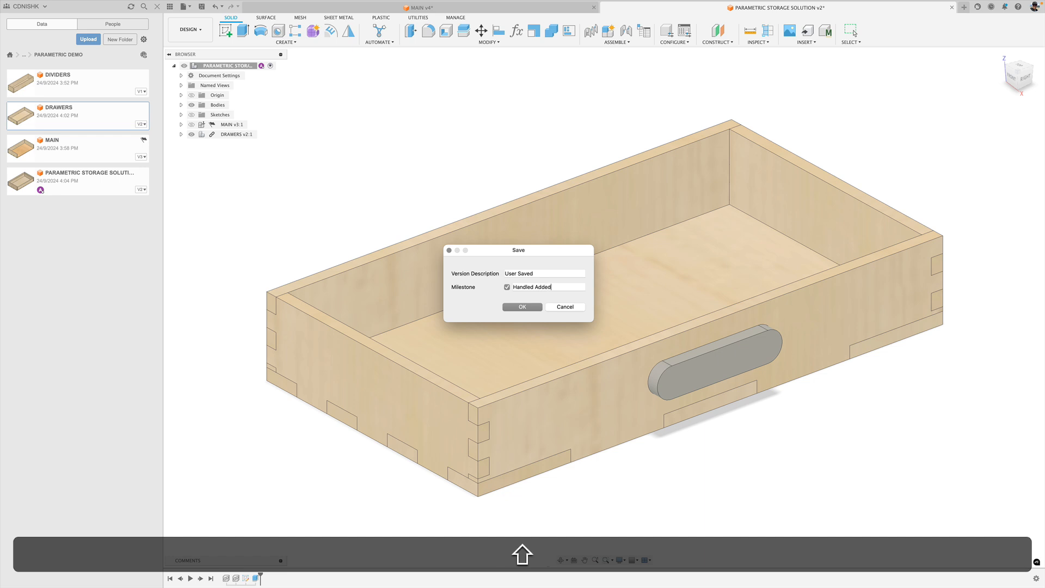
pyautogui.press('Return')
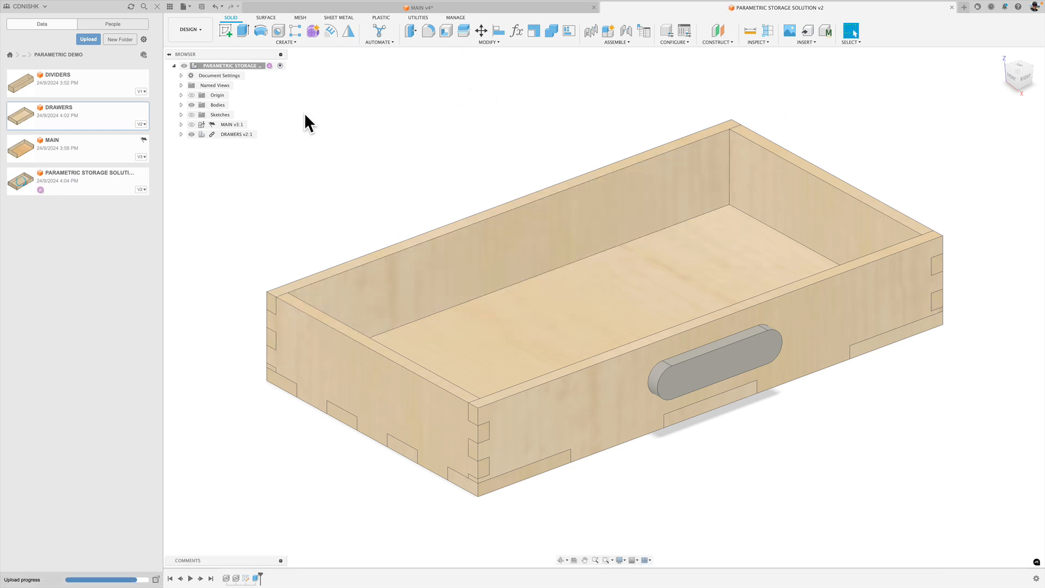
pyautogui.click(191, 124)
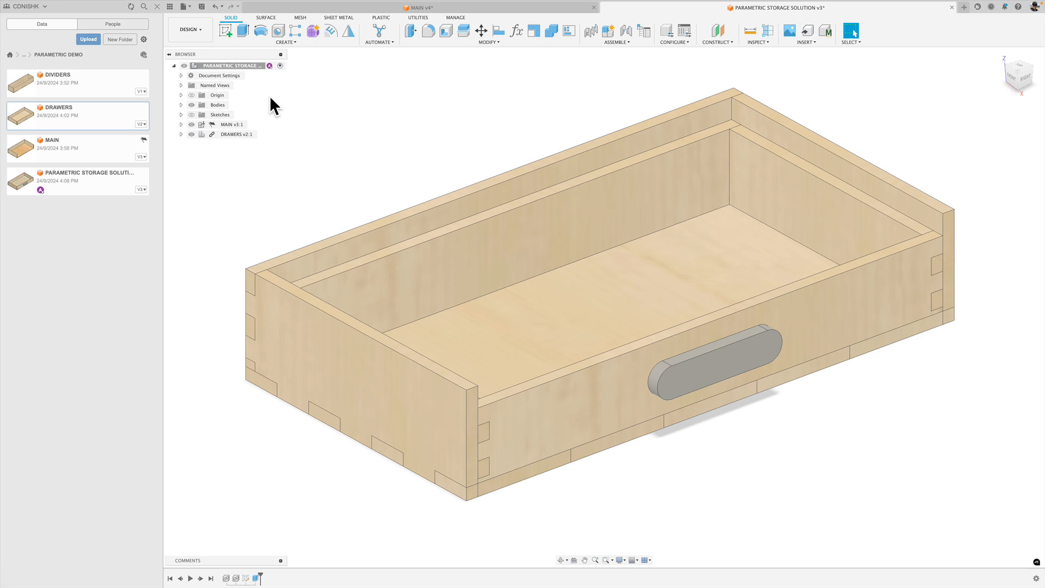
# Show both TOP components, DRAWER and the bodies in the MAIN v4 document to examine the complete stack, and return to the storage solution assembly.
pyautogui.click(343, 8)
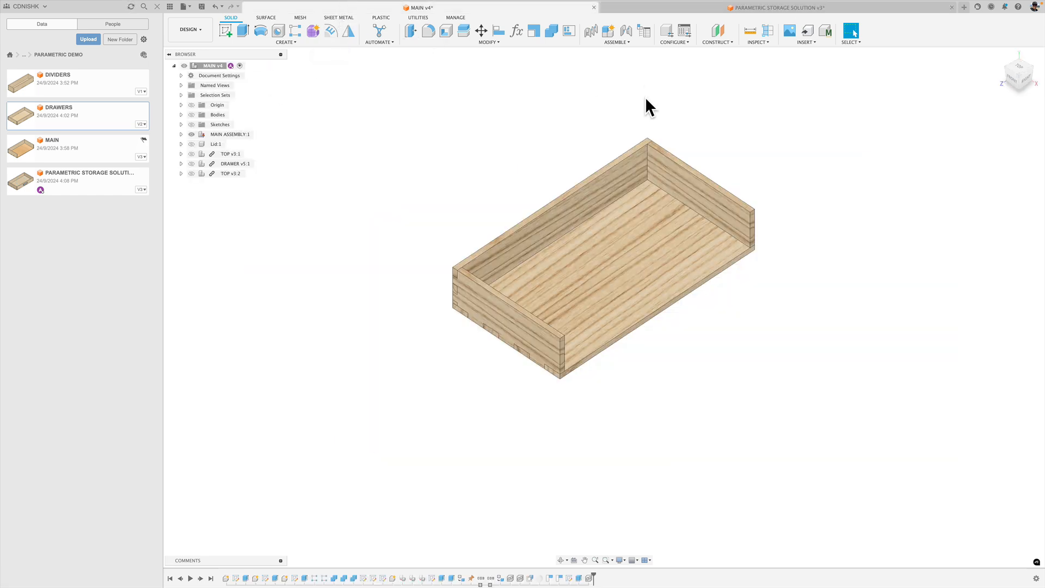
pyautogui.click(191, 153)
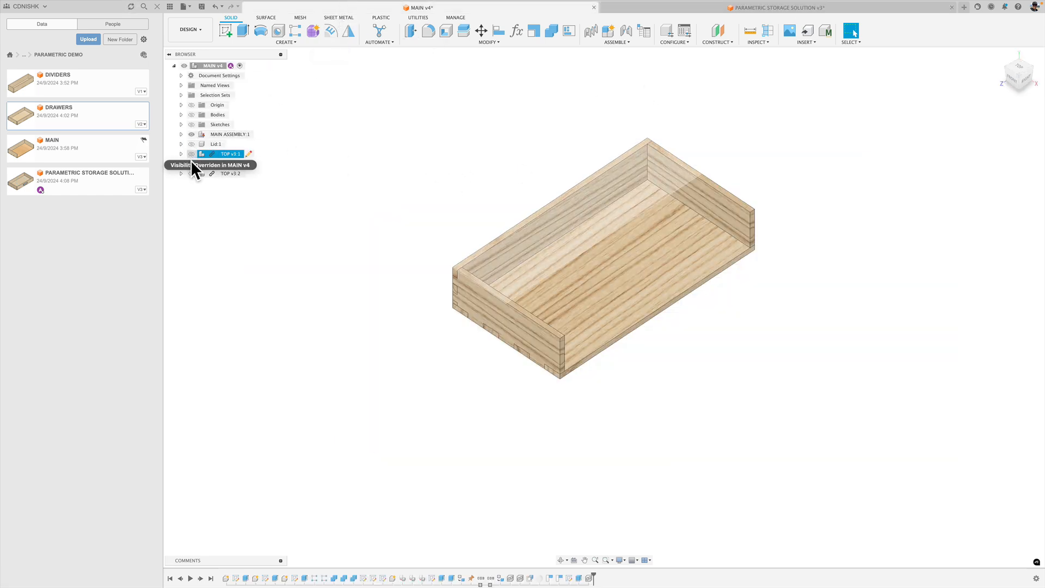
pyautogui.click(191, 163)
pyautogui.click(191, 173)
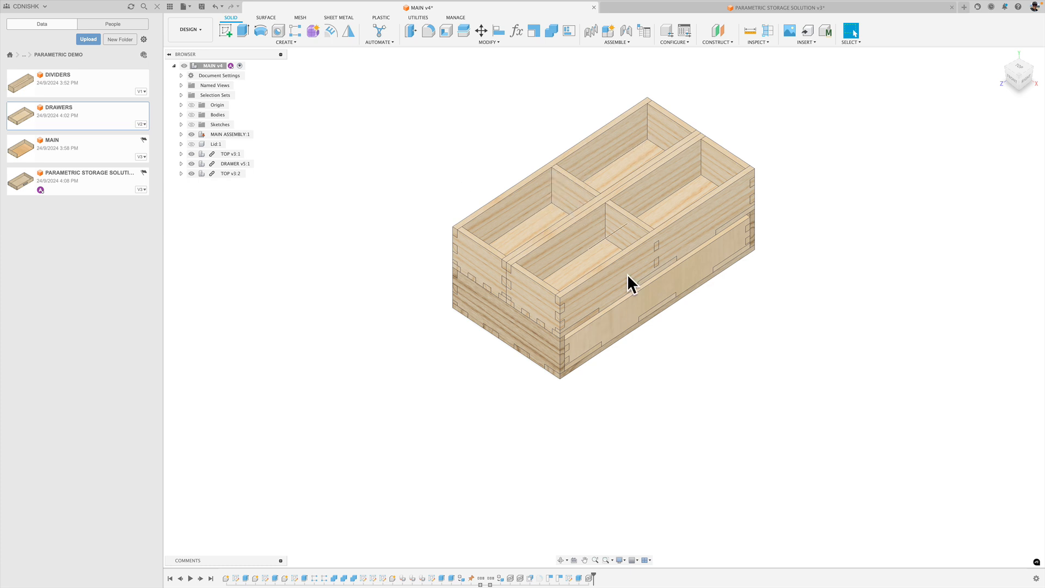
pyautogui.click(1001, 55)
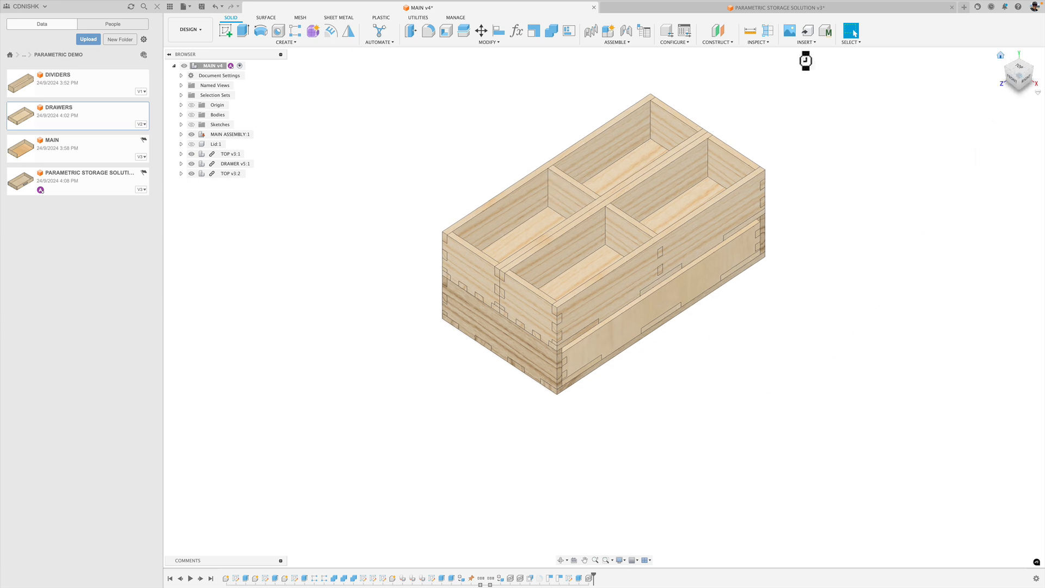
pyautogui.click(191, 113)
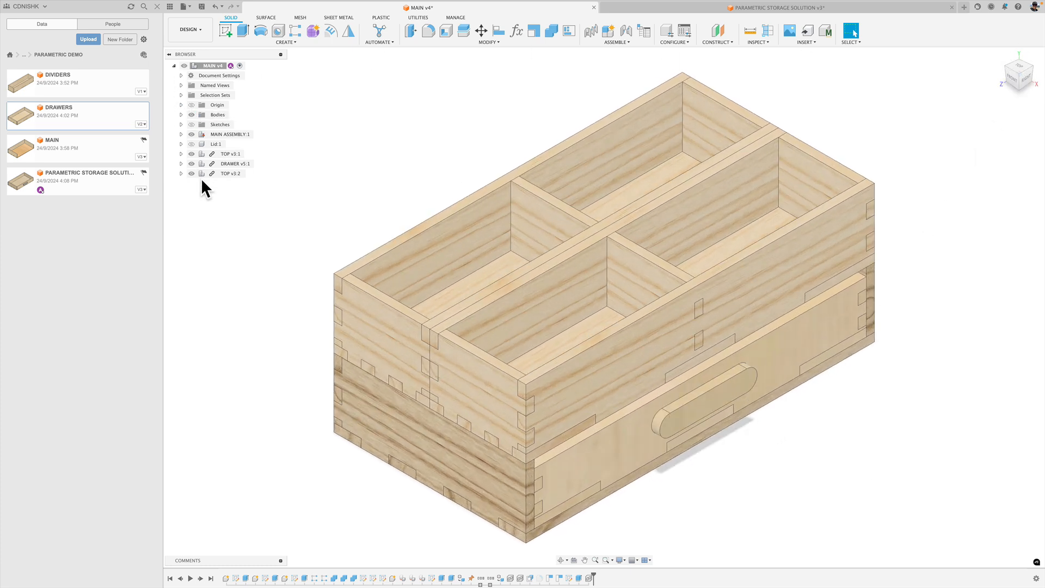
pyautogui.click(705, 9)
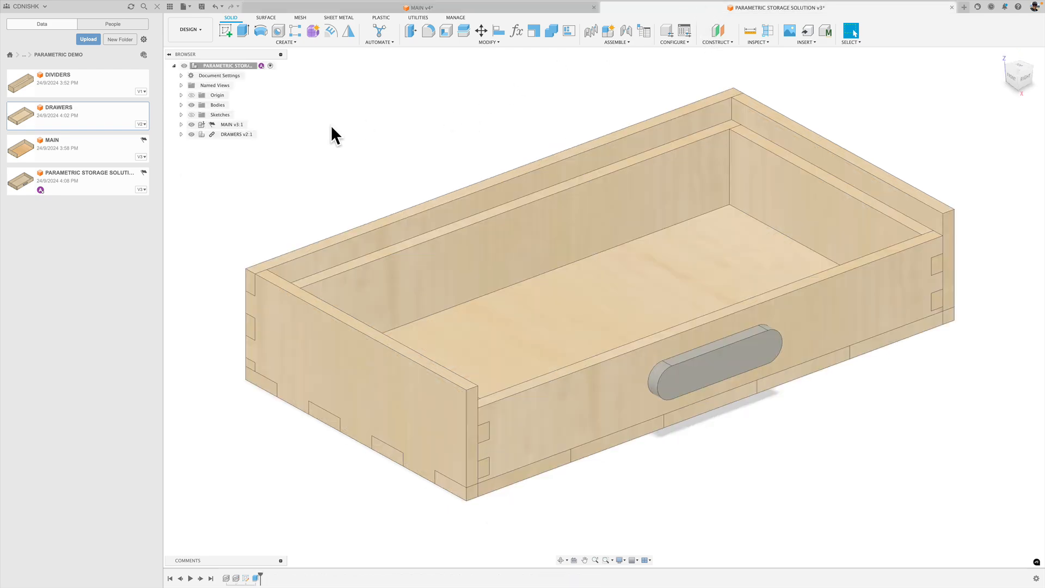
# Open the DIVIDERS design, view the divided trays in MAIN v4 for reference, and return to DIVIDERS.
pyautogui.doubleClick(62, 78)
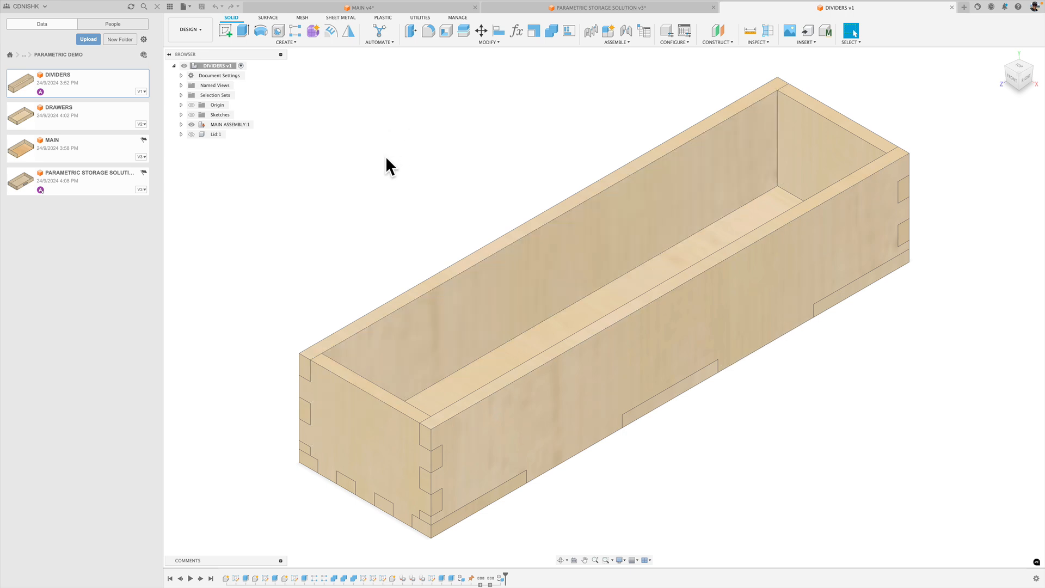
pyautogui.click(378, 8)
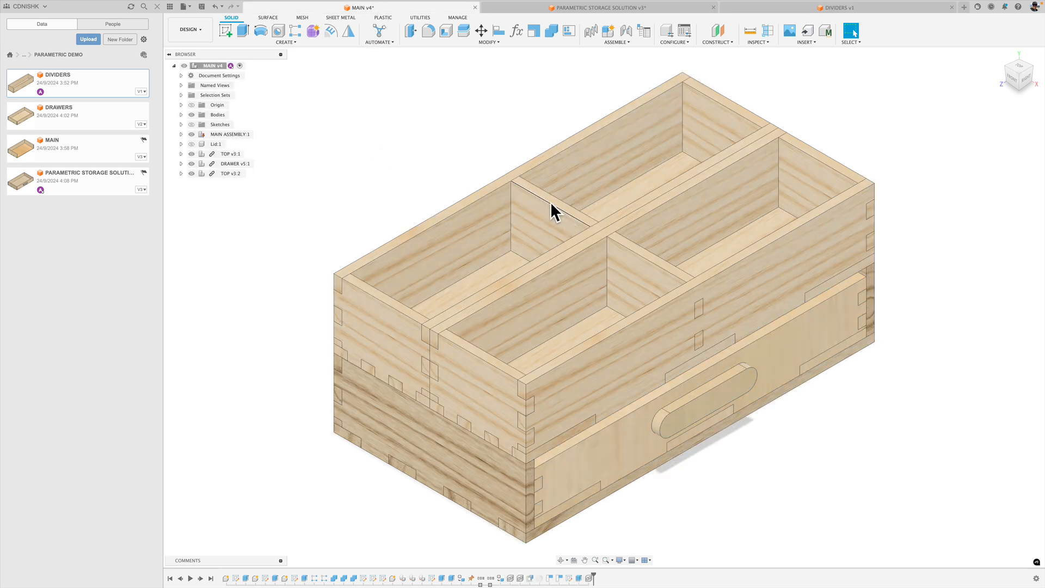
pyautogui.click(748, 11)
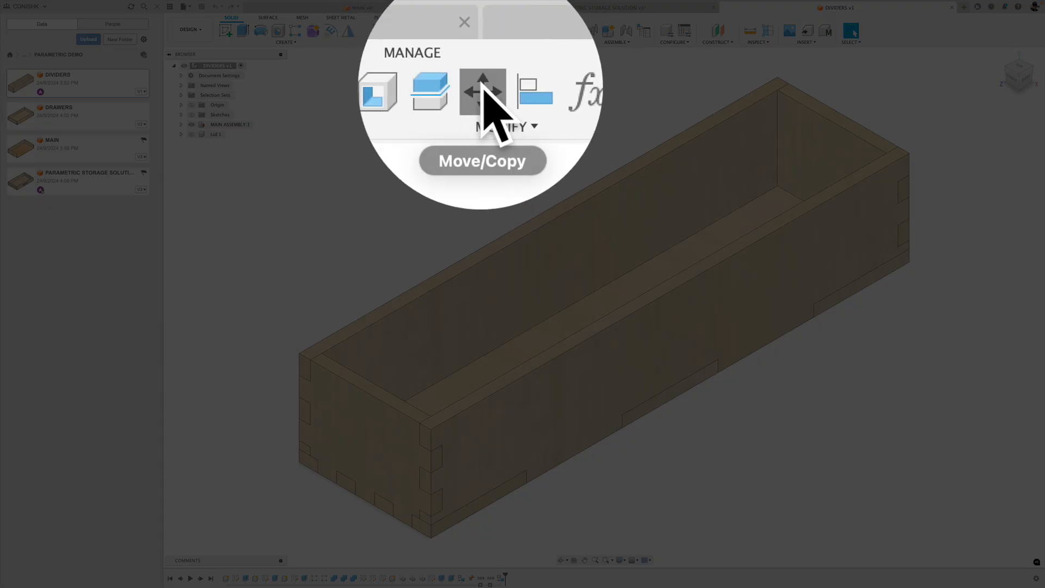
# Copy the tray's far end panel with Move/Copy and offset the copy 125 mm along Z as a central divider.
pyautogui.click(482, 31)
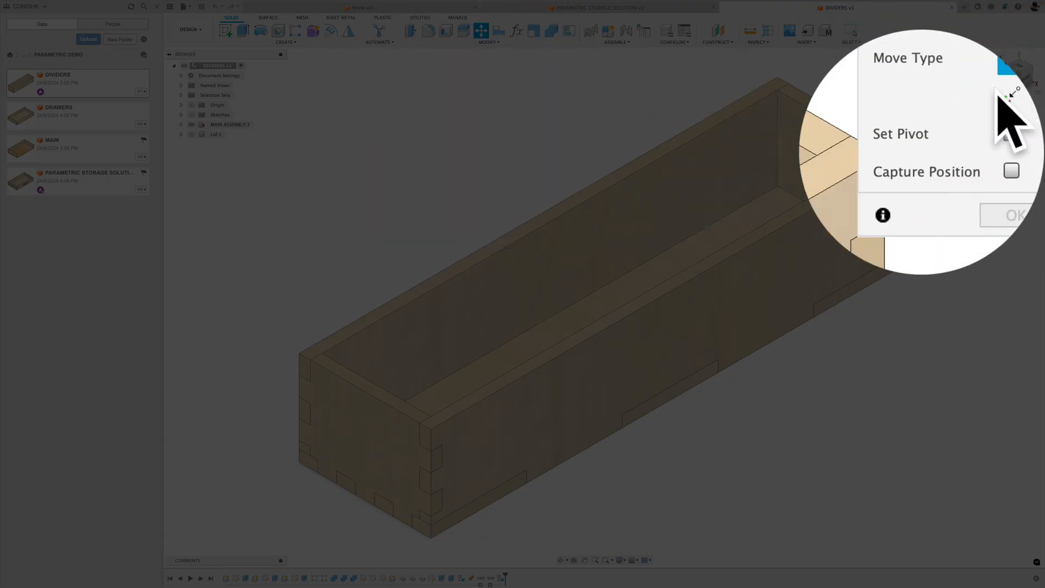
pyautogui.click(836, 177)
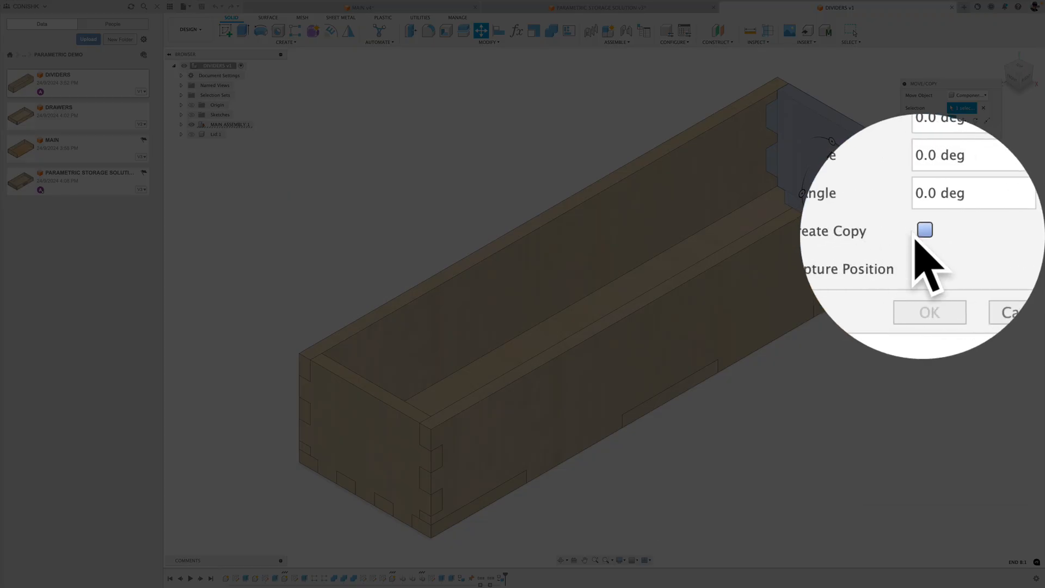
pyautogui.click(952, 234)
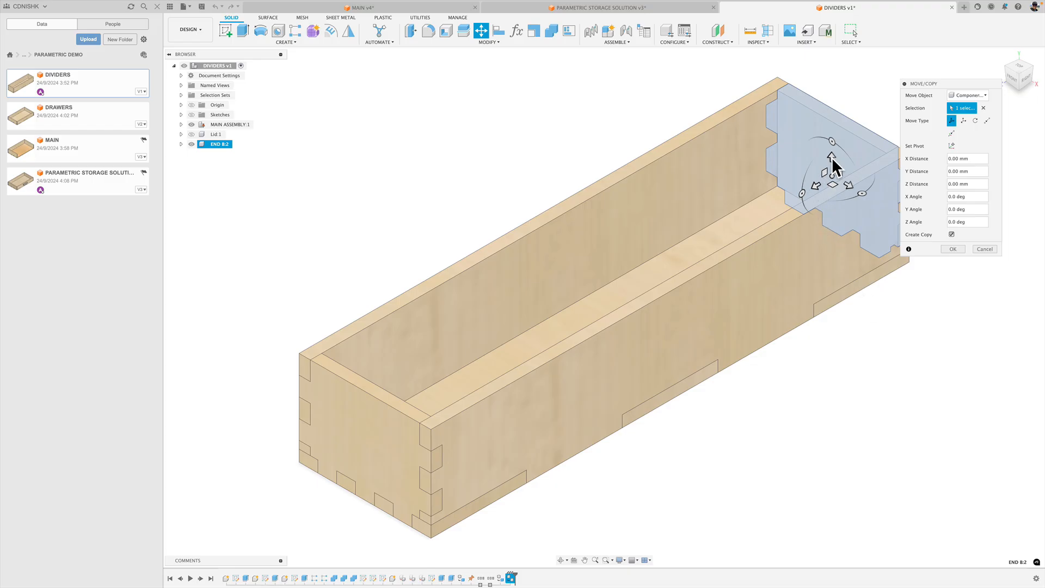
pyautogui.moveTo(814, 185); pyautogui.dragTo(570, 294)
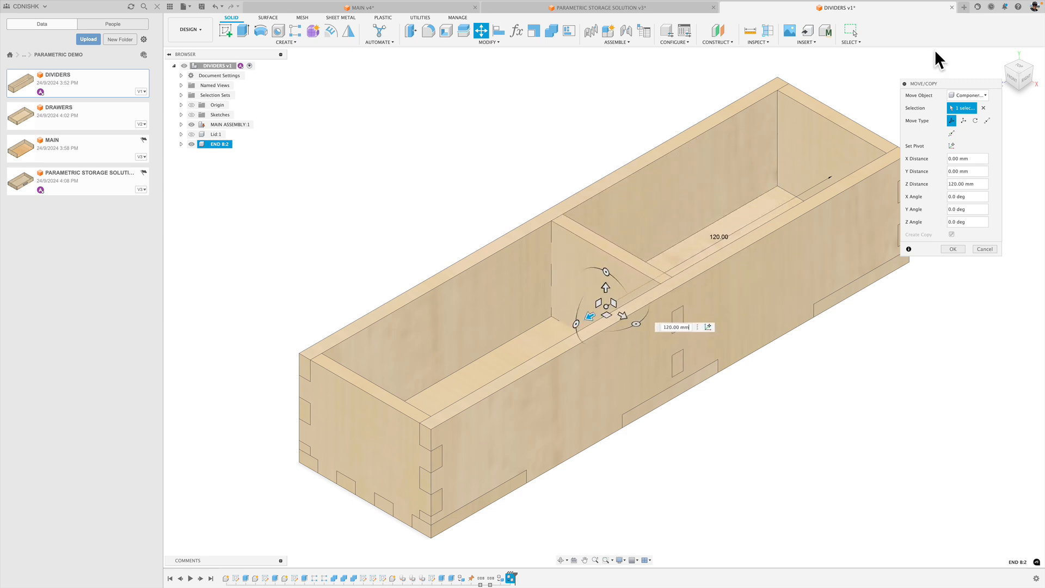
pyautogui.click(1022, 68)
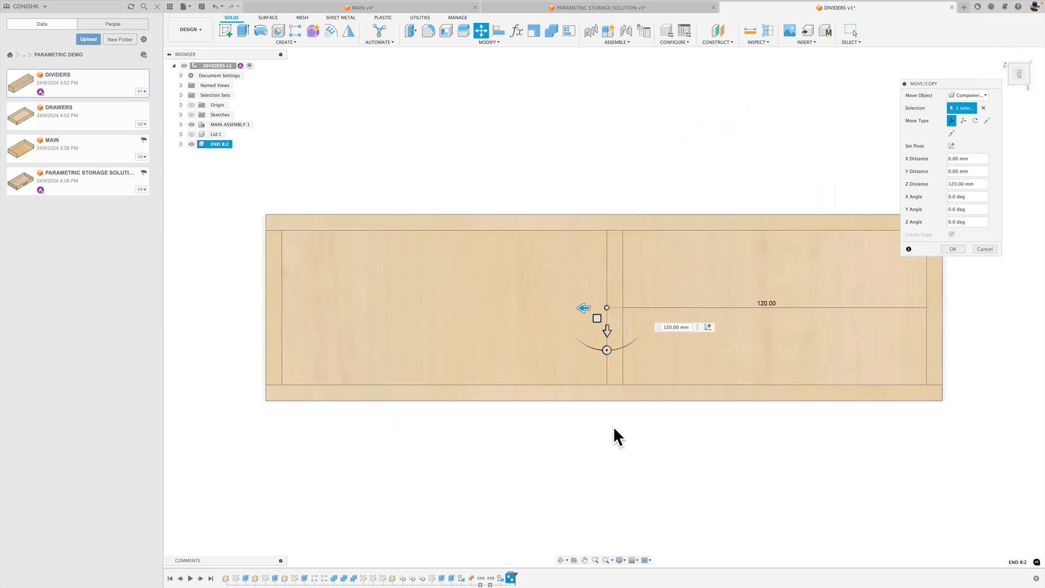
pyautogui.moveTo(589, 308); pyautogui.dragTo(567, 309)
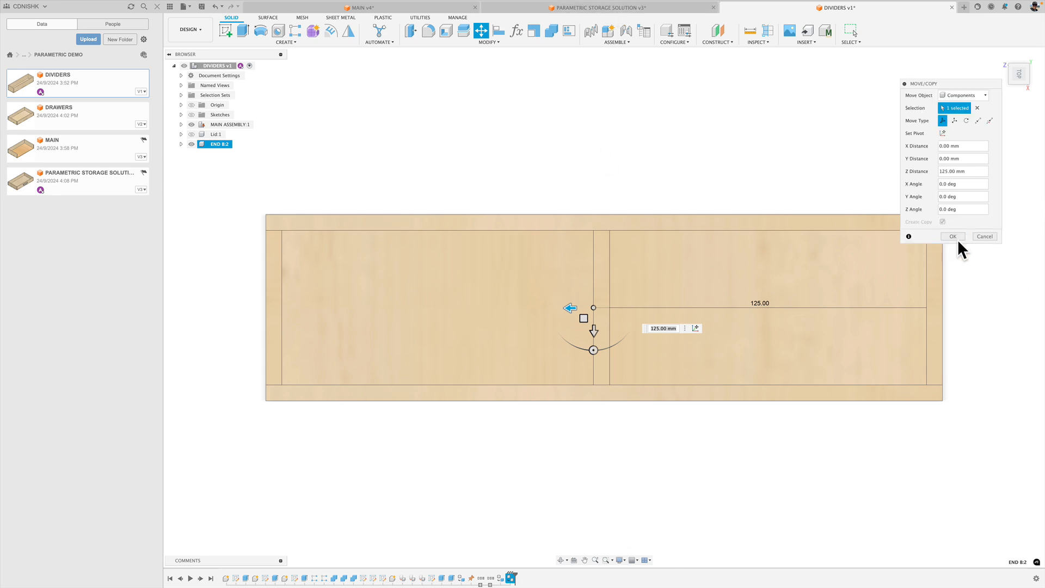
pyautogui.click(954, 237)
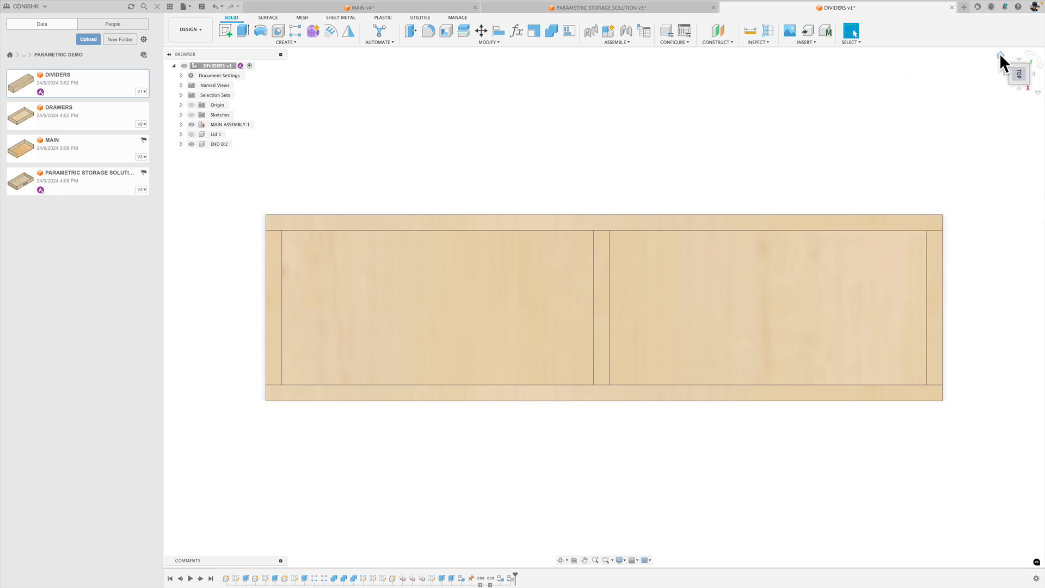
pyautogui.click(1000, 55)
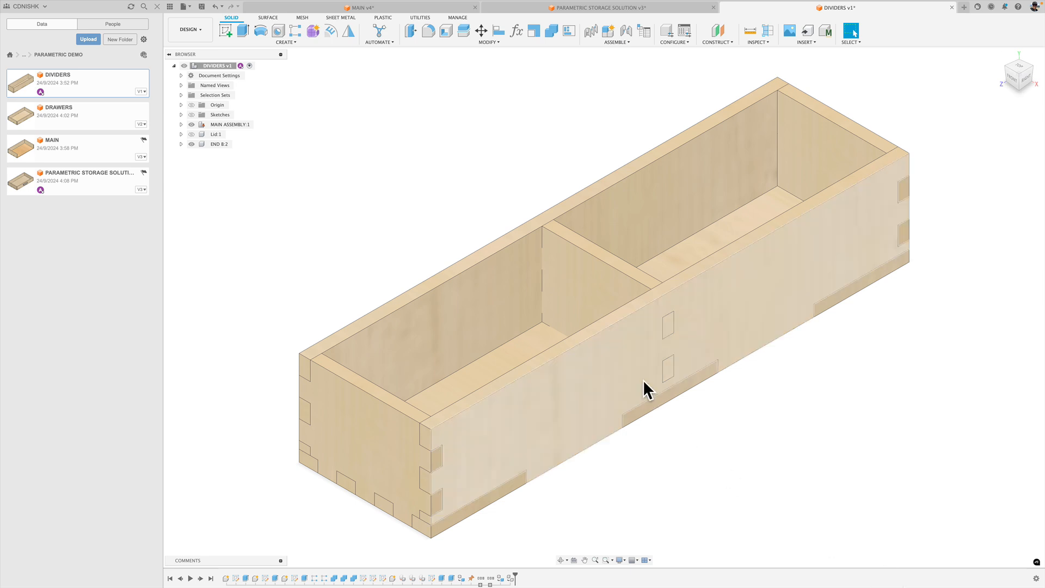
# Isolate the copied divider panel to examine its finger tabs, and show the main assembly again.
pyautogui.click(191, 145)
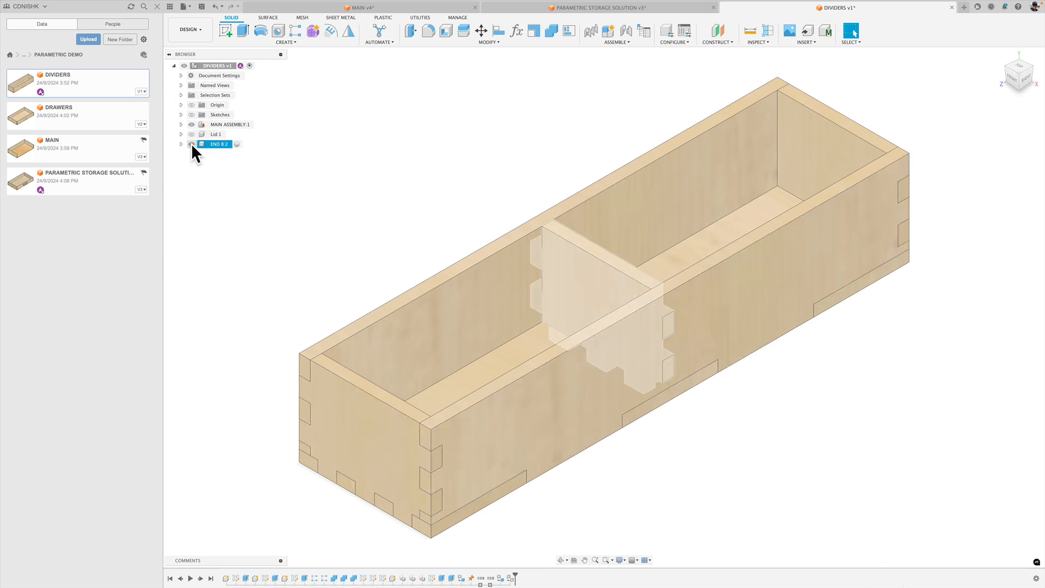
pyautogui.click(191, 143)
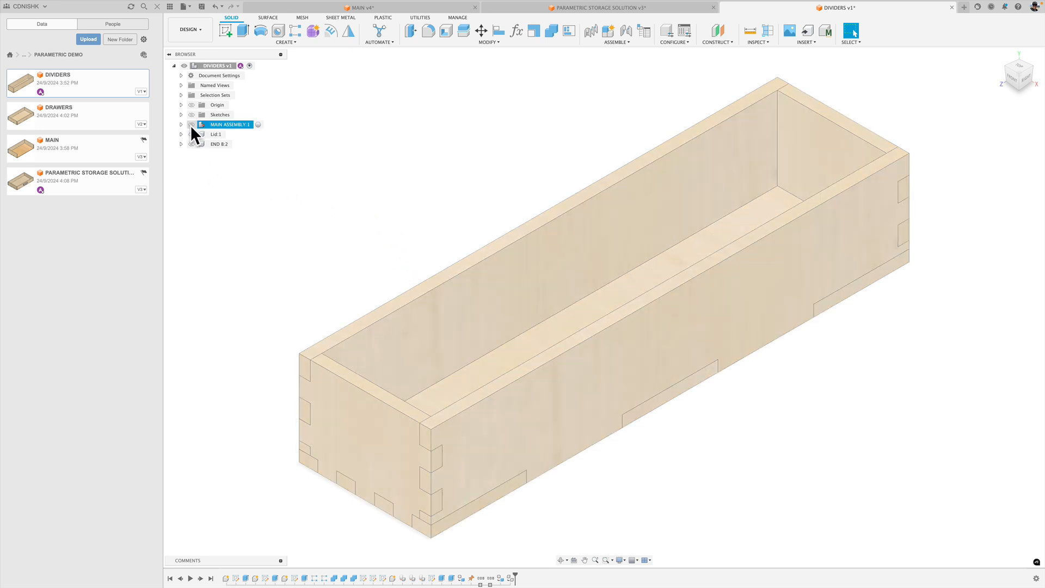
pyautogui.click(191, 124)
pyautogui.click(191, 143)
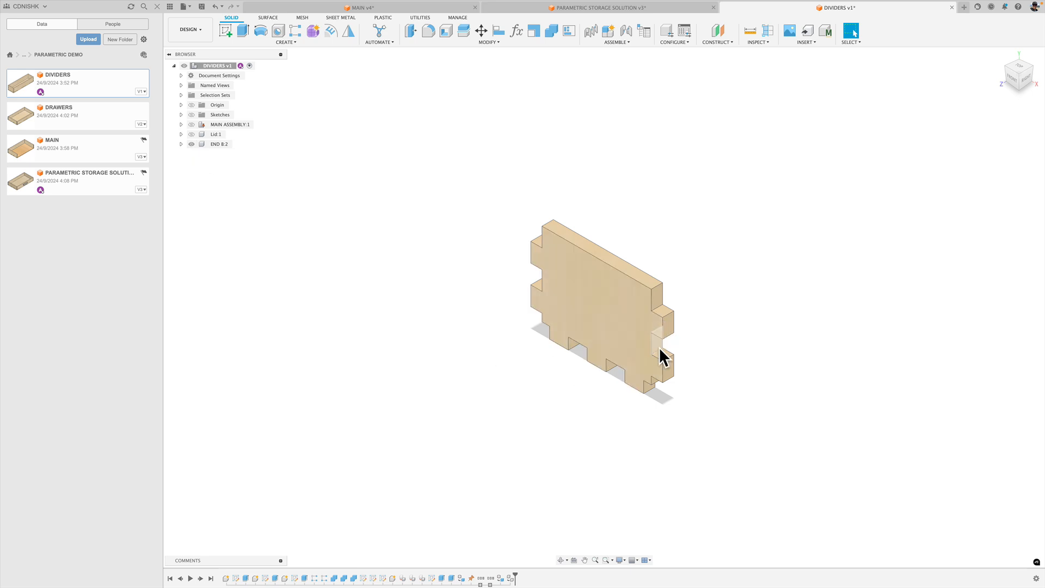
pyautogui.click(191, 124)
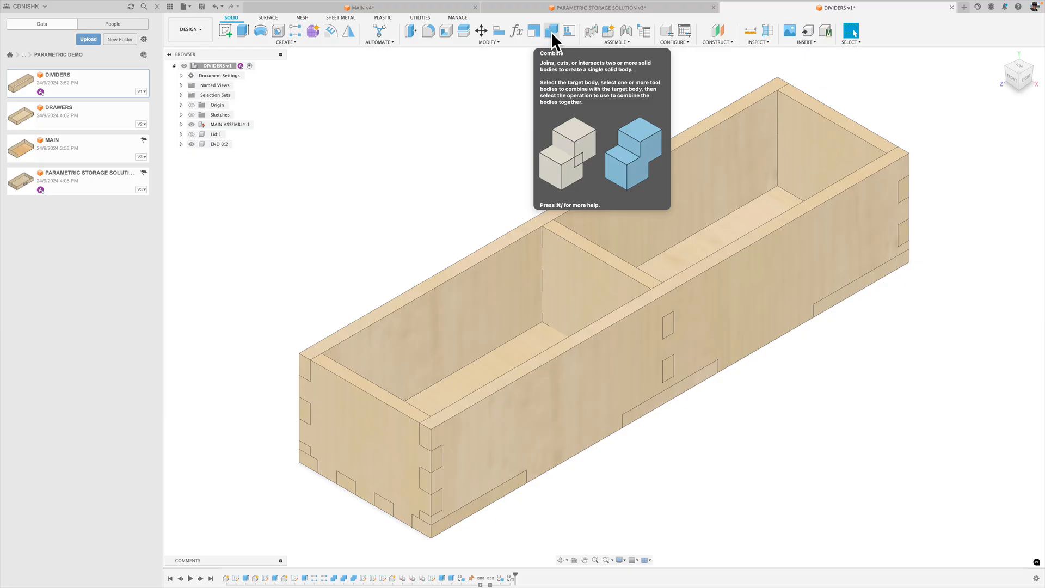
# Cut the divider's tab shapes out of the far long side wall with Combine, keeping the tool body.
pyautogui.click(551, 34)
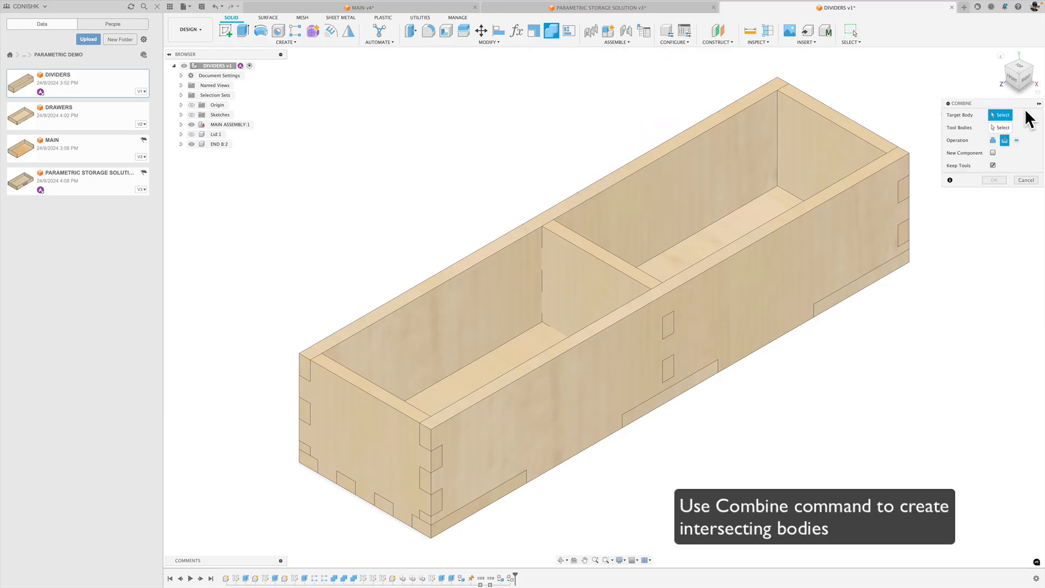
pyautogui.moveTo(1019, 102); pyautogui.dragTo(891, 83)
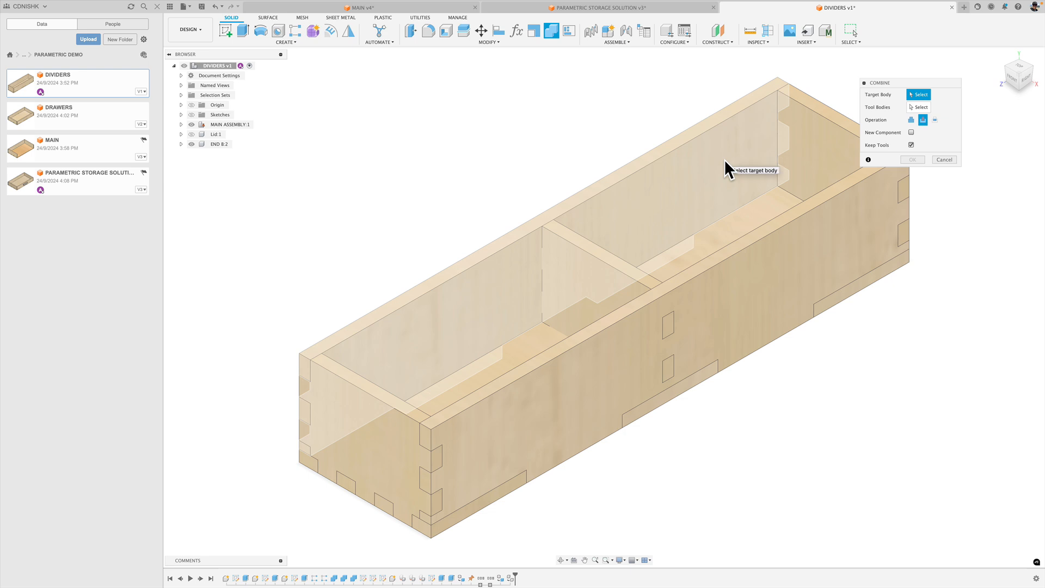
pyautogui.click(725, 160)
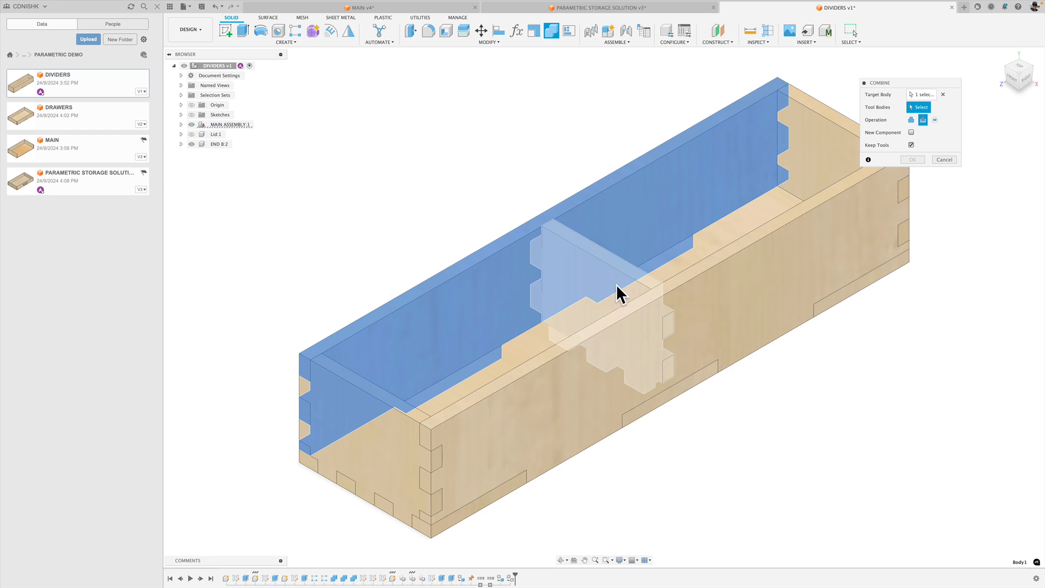
pyautogui.click(616, 285)
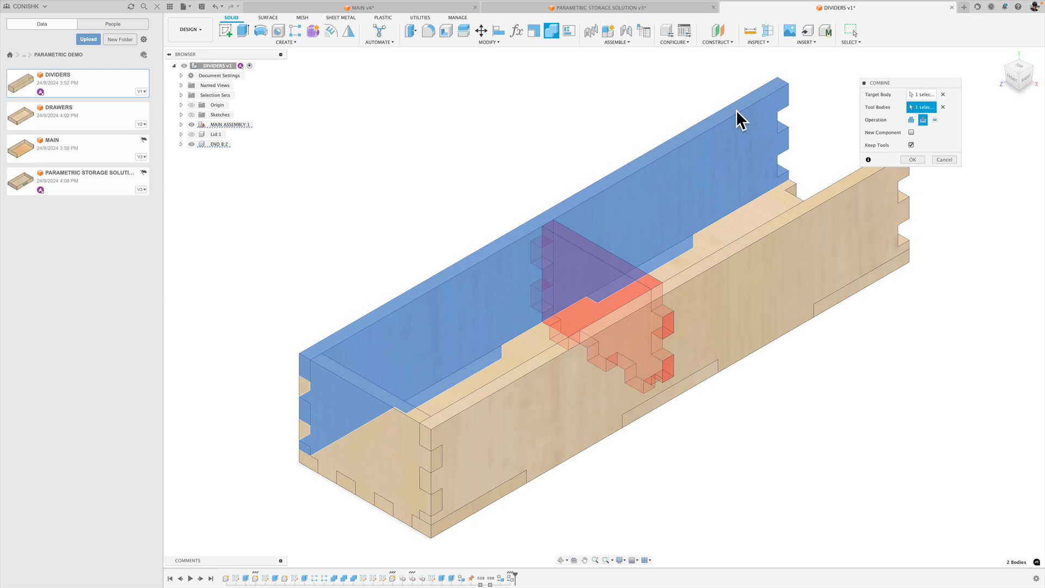
pyautogui.click(914, 160)
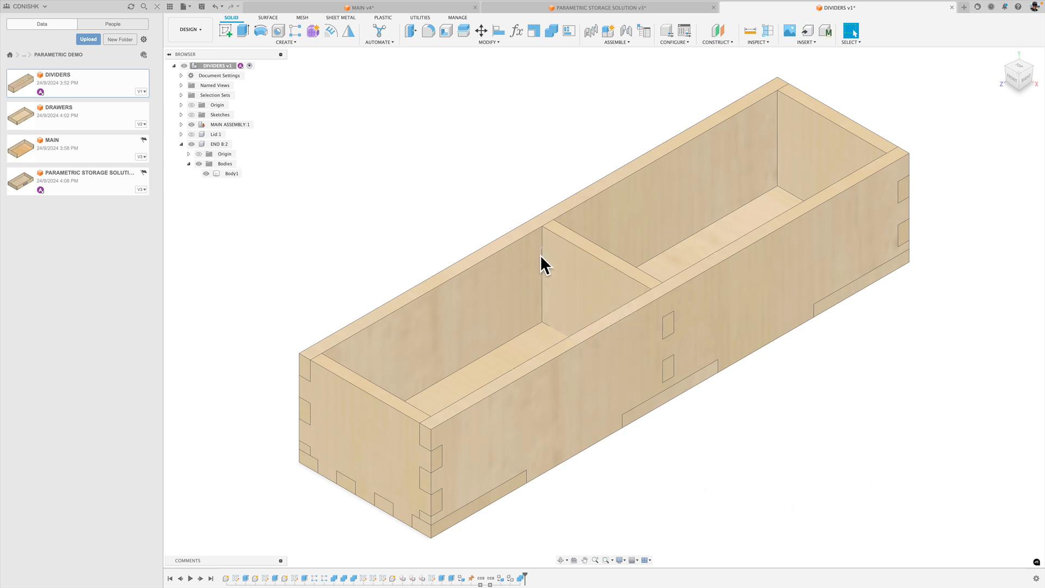
# Examine both long side walls for divider slots by hiding and showing the divider body.
pyautogui.keyDown('shift'); pyautogui.moveTo(506, 201); pyautogui.dragTo(521, 280, button='middle'); pyautogui.keyUp('shift')
pyautogui.scroll(3, 517, 305)
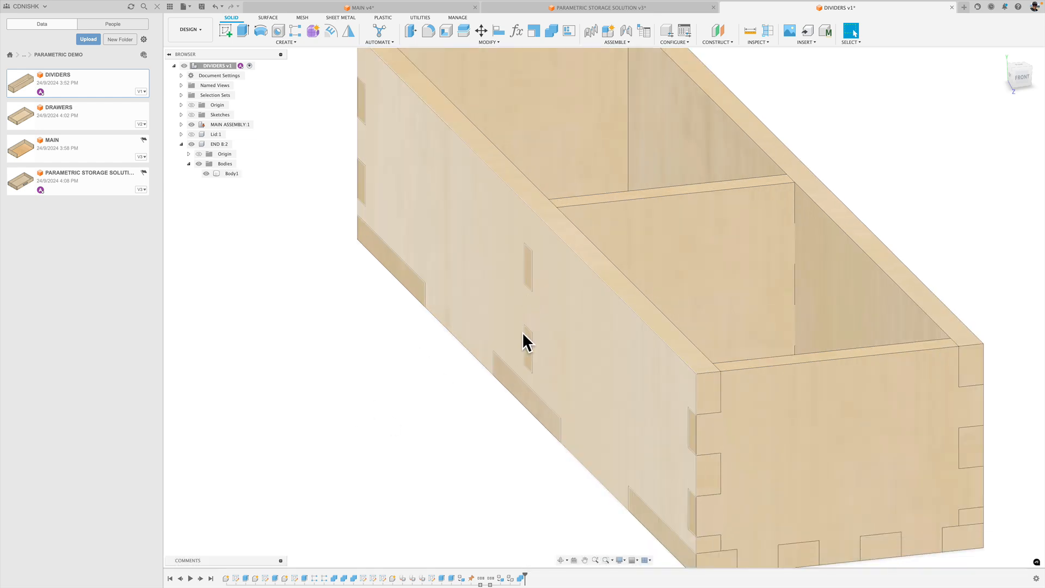
pyautogui.click(721, 221)
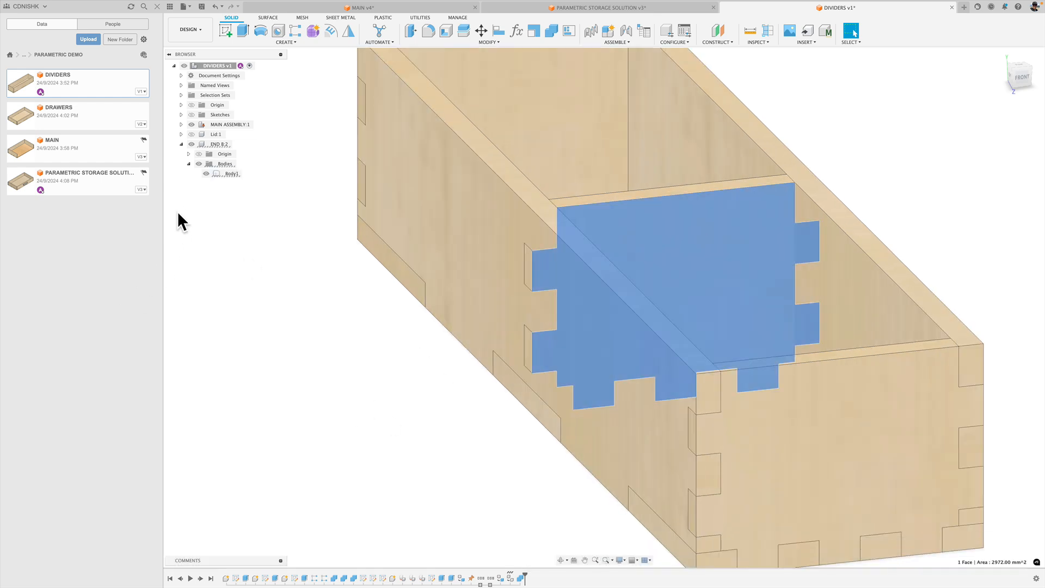
pyautogui.click(205, 173)
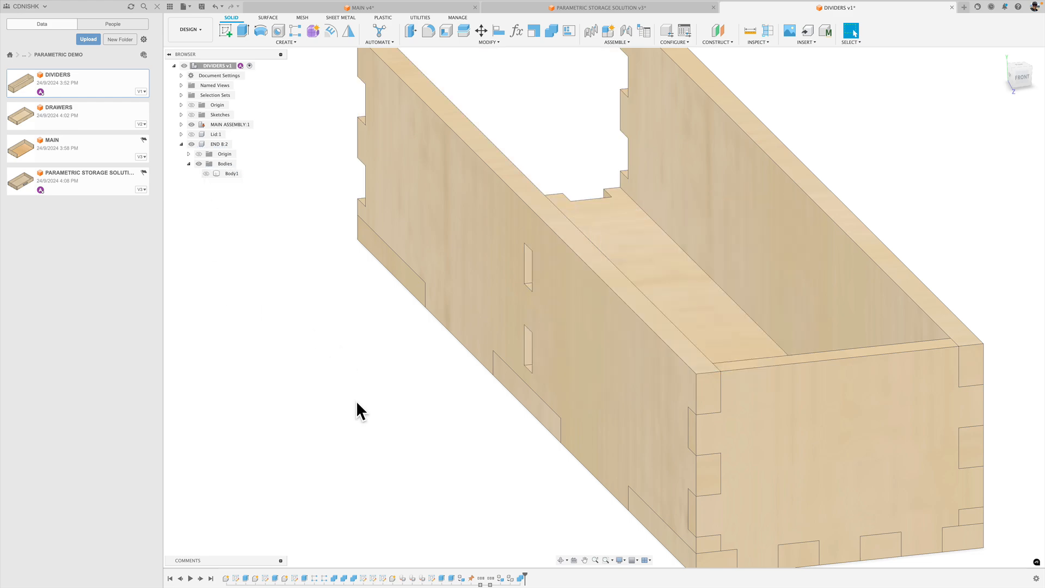
pyautogui.moveTo(356, 401)
pyautogui.keyDown('shift'); pyautogui.mouseDown(button='middle')
pyautogui.moveTo(401, 385)
pyautogui.moveTo(361, 403)
pyautogui.mouseUp(button='middle'); pyautogui.keyUp('shift')
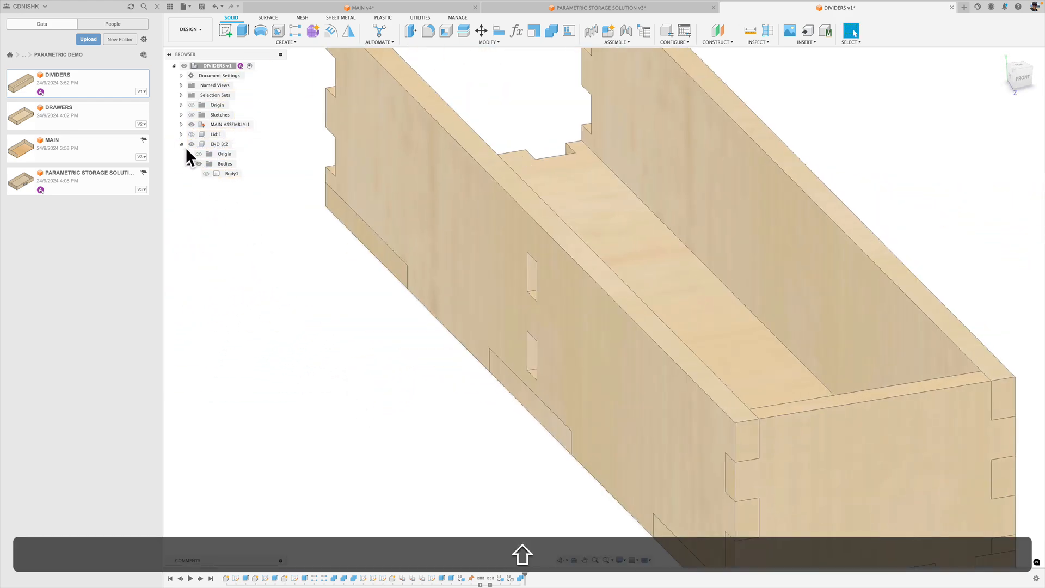
pyautogui.click(206, 173)
pyautogui.keyDown('shift'); pyautogui.moveTo(331, 302); pyautogui.dragTo(253, 284, button='middle'); pyautogui.keyUp('shift')
pyautogui.moveTo(693, 456); pyautogui.dragTo(532, 416, button='middle')
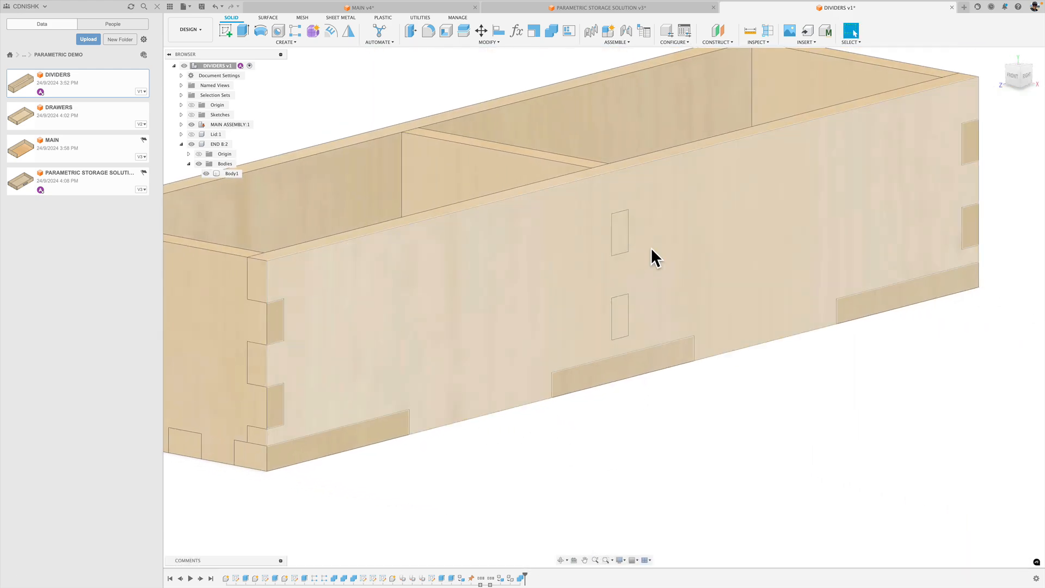
pyautogui.keyDown('shift'); pyautogui.moveTo(652, 248); pyautogui.dragTo(711, 460, button='middle'); pyautogui.keyUp('shift')
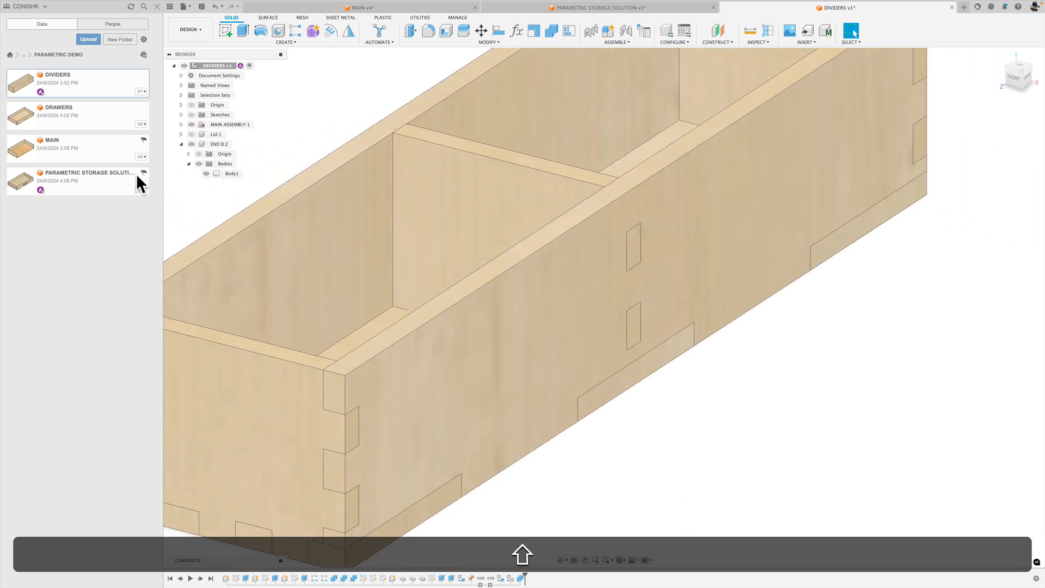
pyautogui.click(207, 173)
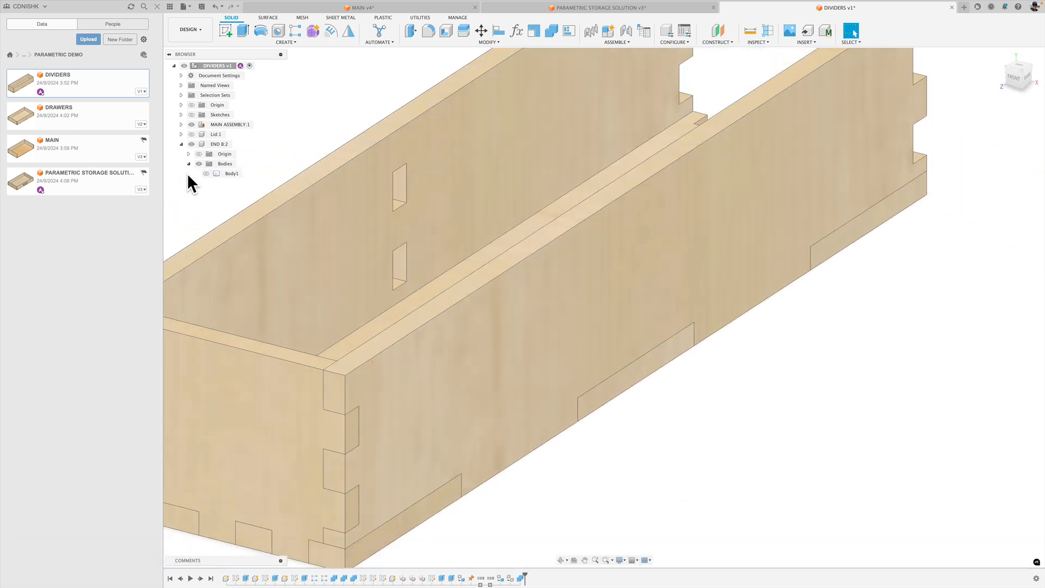
pyautogui.click(206, 173)
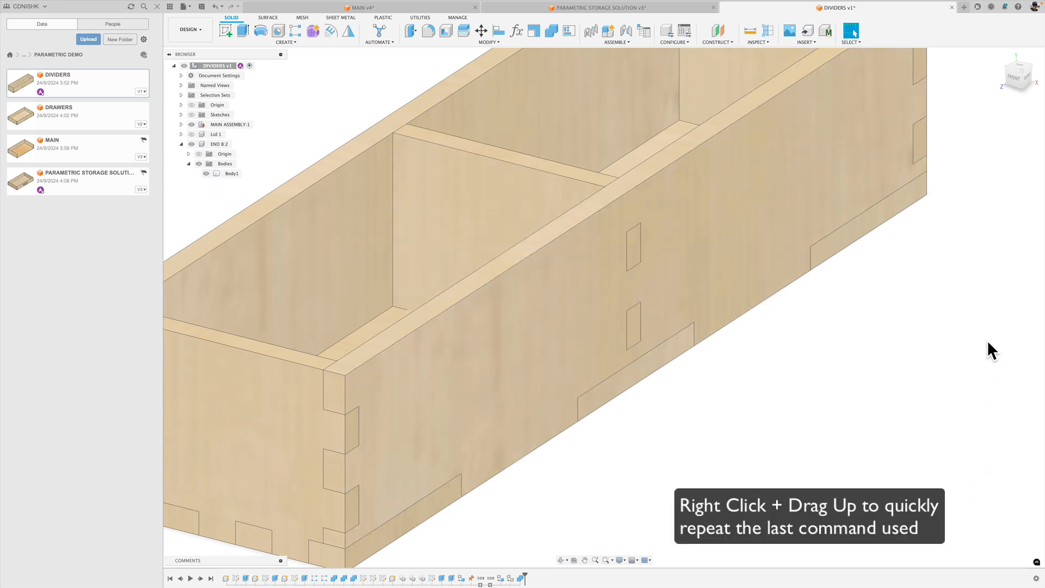
# Cut the divider's tab shapes out of the near long side wall, keeping the tool body, and hide the divider to check the slots.
pyautogui.moveTo(977, 322); pyautogui.dragTo(978, 243, button='right')
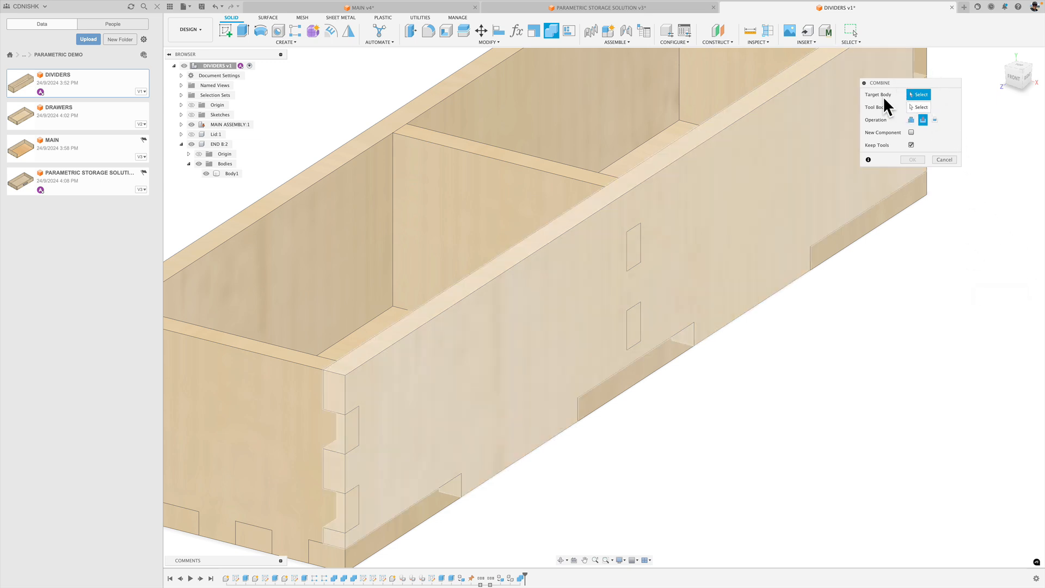
pyautogui.click(770, 109)
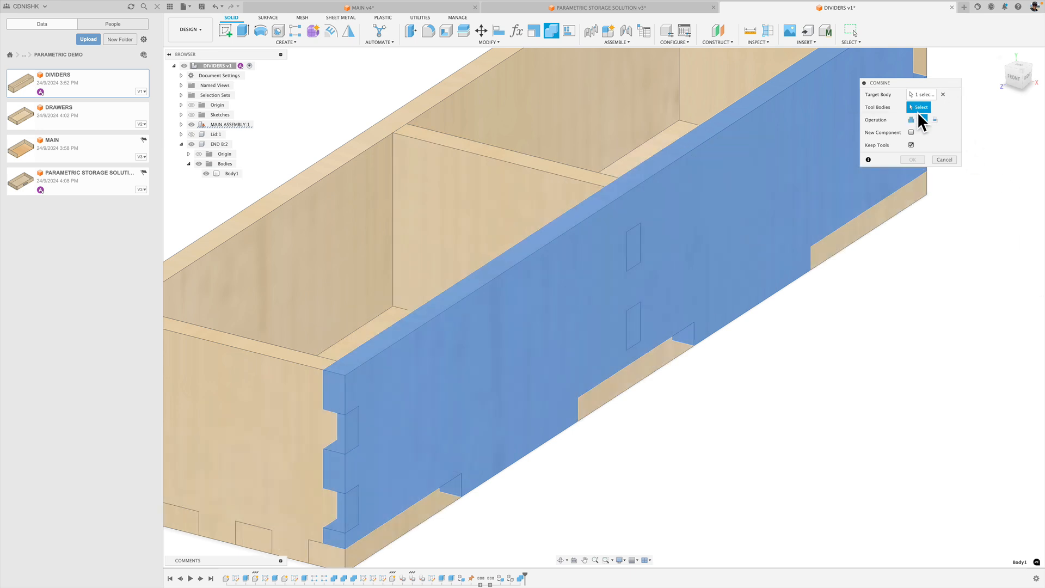
pyautogui.click(510, 166)
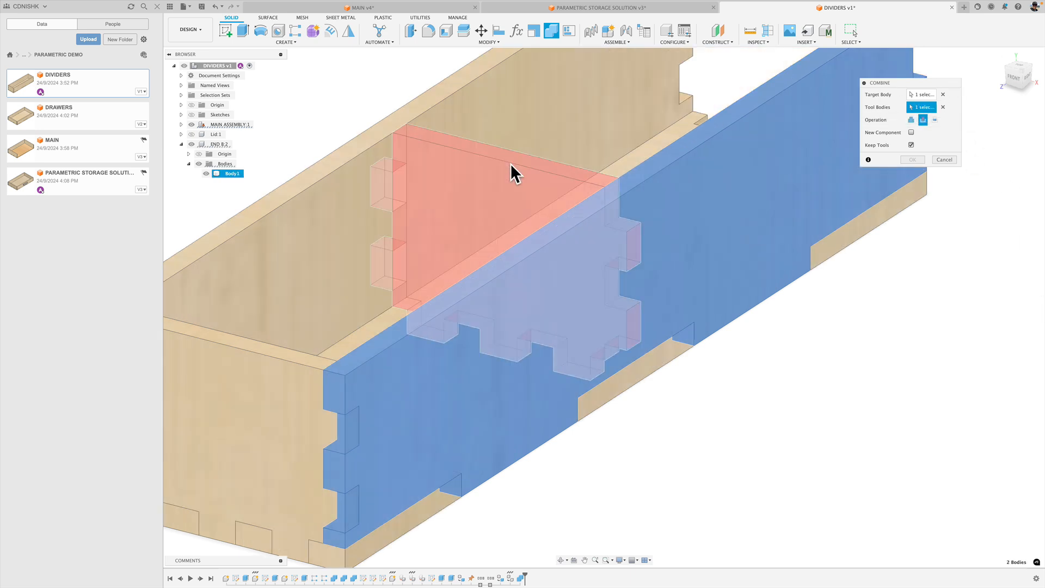
pyautogui.click(924, 119)
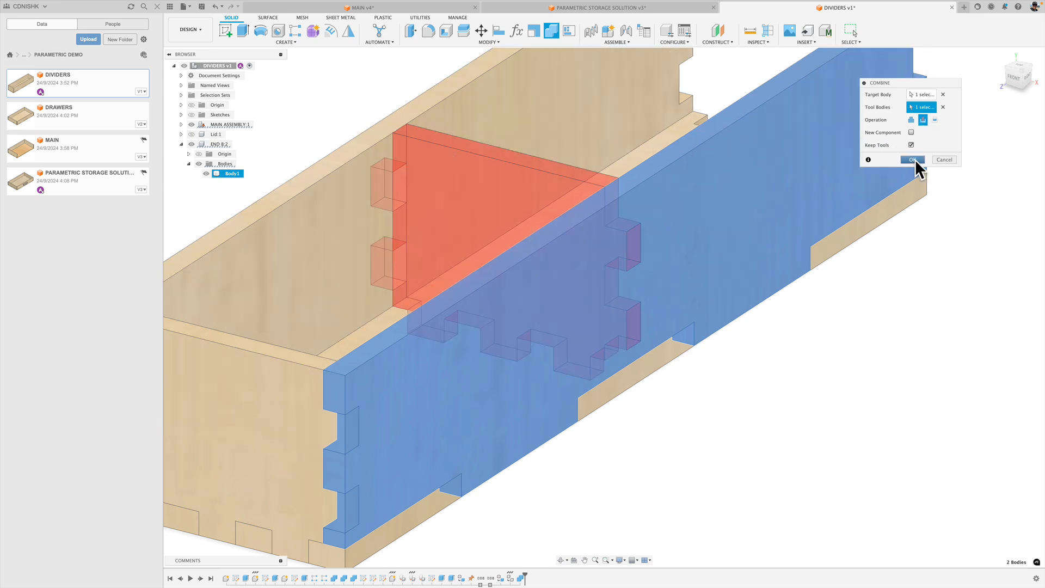
pyautogui.click(914, 160)
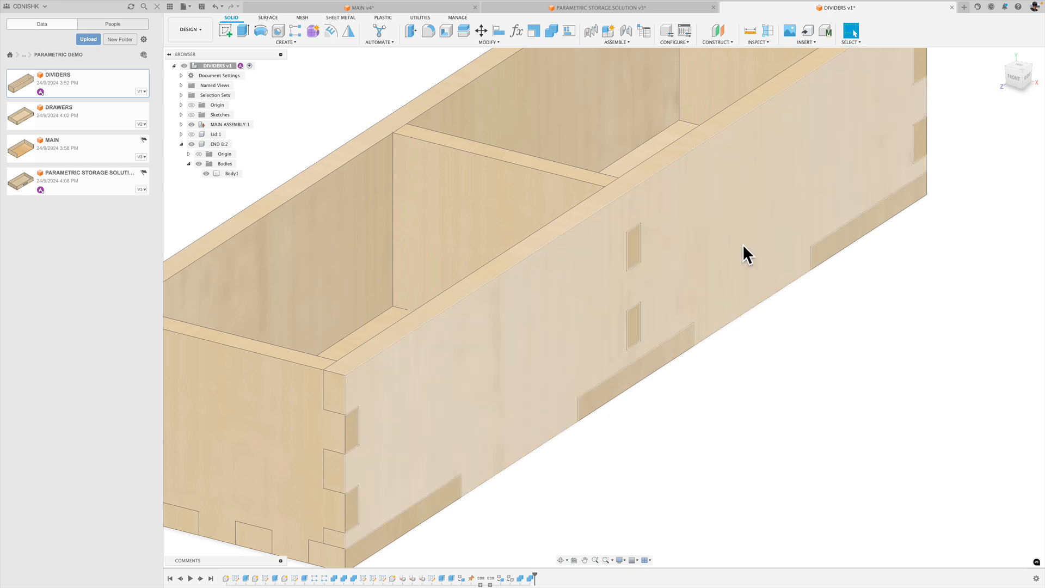
pyautogui.click(206, 173)
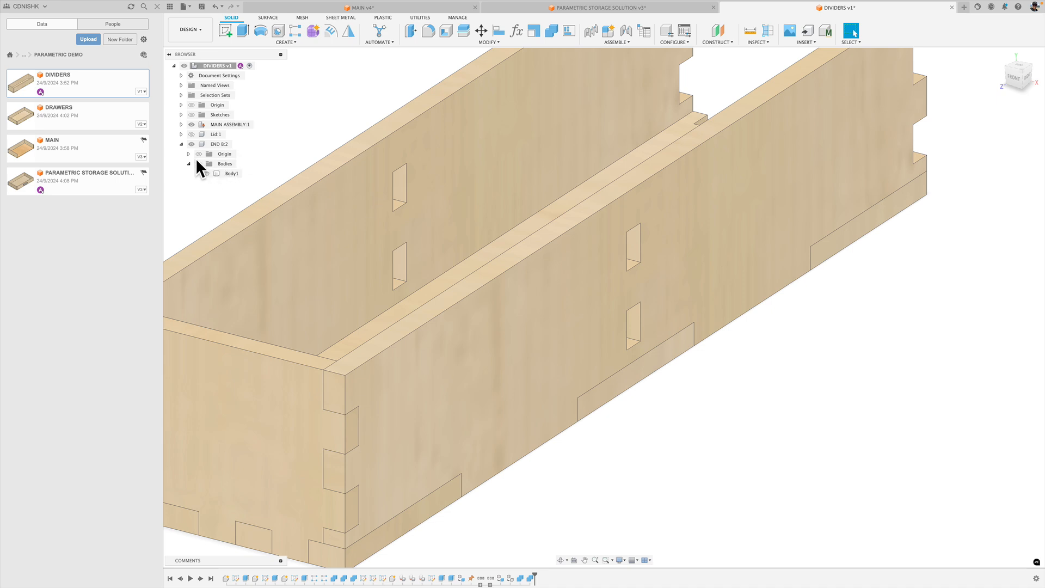
pyautogui.click(204, 164)
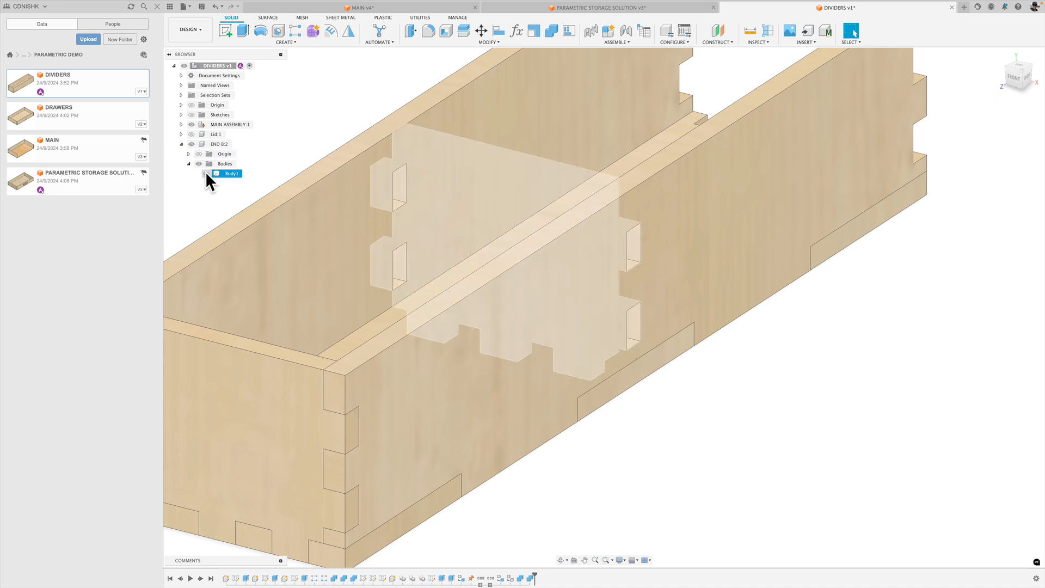
# Show the divider body, cut its tab shapes out of the base panel with Combine, keeping the tool body, and toggle the divider to check the slots.
pyautogui.click(206, 173)
pyautogui.keyDown('shift'); pyautogui.moveTo(796, 348); pyautogui.dragTo(772, 373, button='middle'); pyautogui.keyUp('shift')
pyautogui.keyDown('shift'); pyautogui.moveTo(612, 401); pyautogui.dragTo(770, 348, button='middle'); pyautogui.keyUp('shift')
pyautogui.scroll(-2, 770, 348)
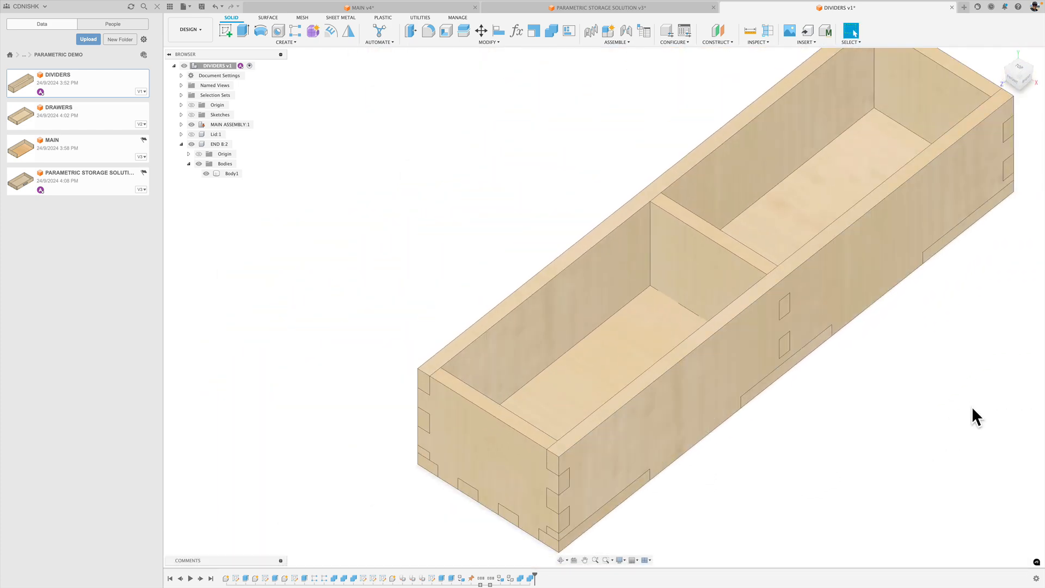
pyautogui.moveTo(977, 329); pyautogui.dragTo(950, 269, button='right')
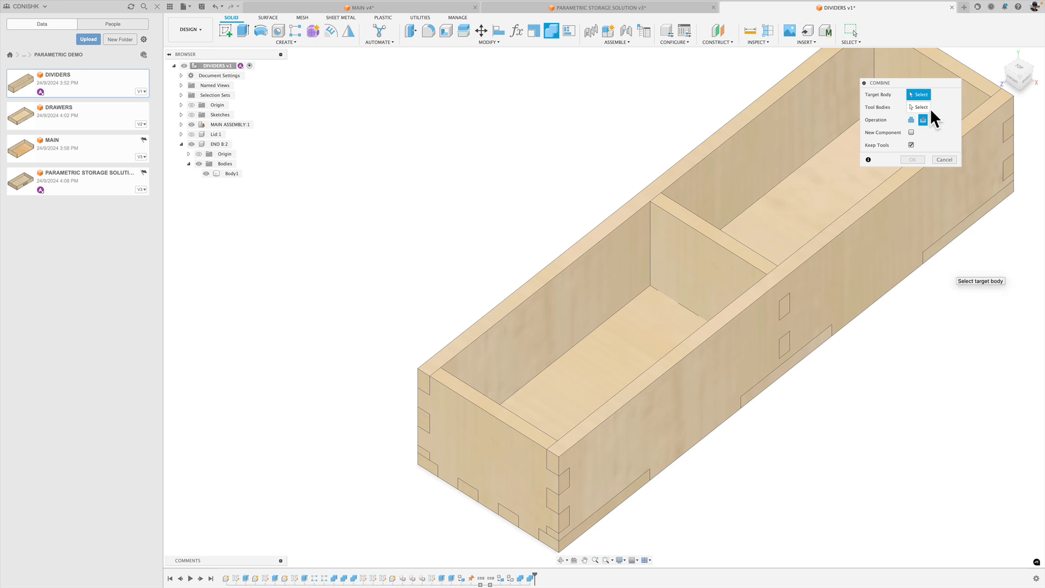
pyautogui.click(816, 194)
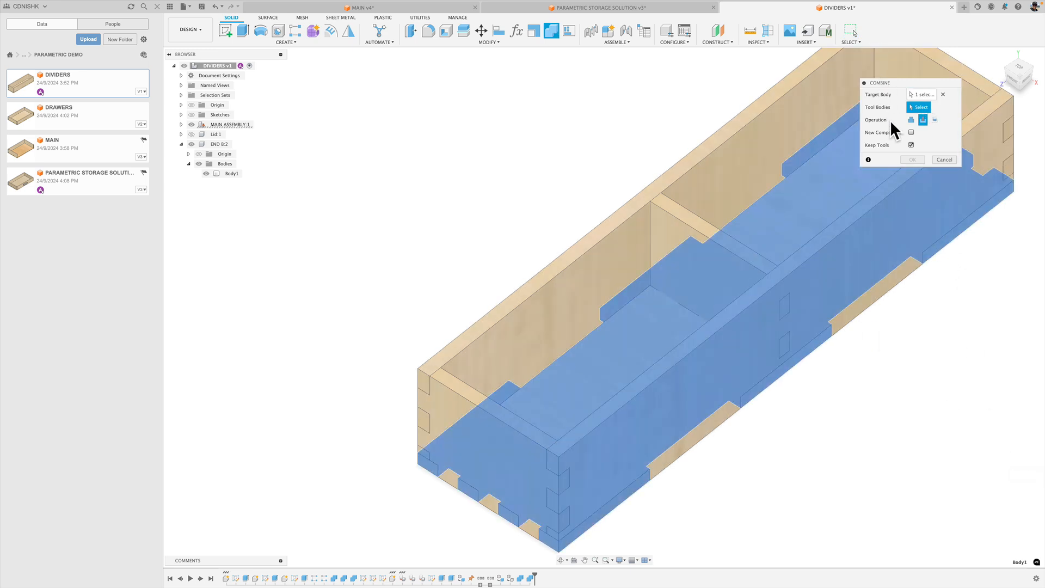
pyautogui.click(731, 245)
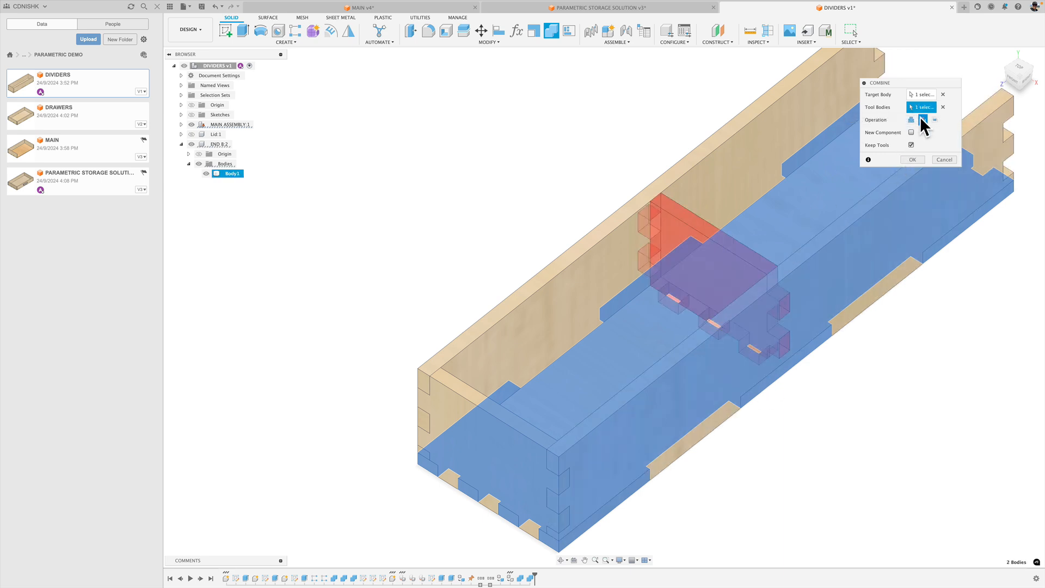
pyautogui.click(923, 120)
pyautogui.click(915, 160)
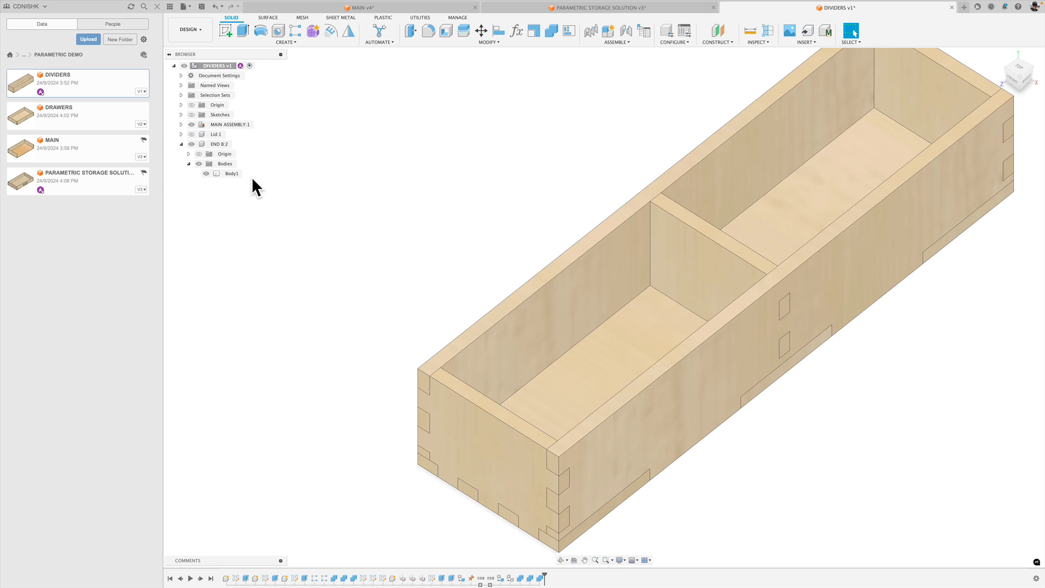
pyautogui.click(205, 173)
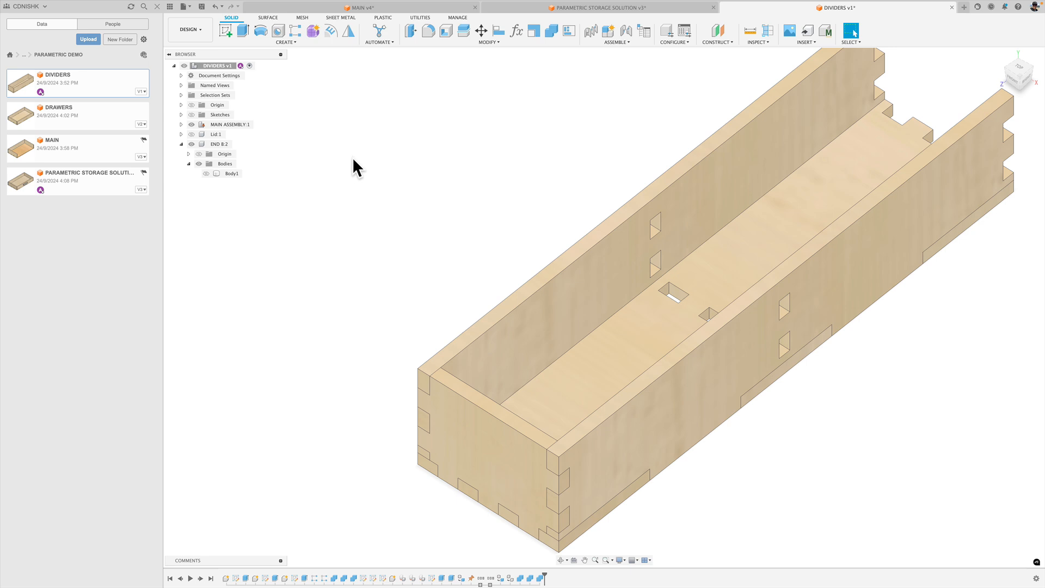
pyautogui.click(206, 173)
# Save the DIVIDERS design as a milestone named "Center Divider Created".
pyautogui.scroll(-1, 335, 162)
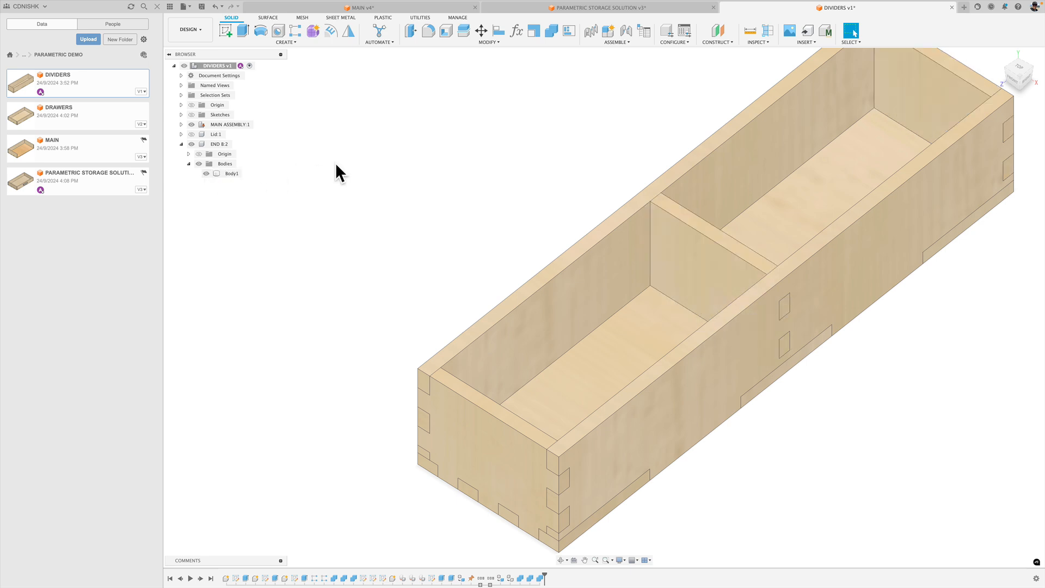
pyautogui.scroll(-2, 332, 184)
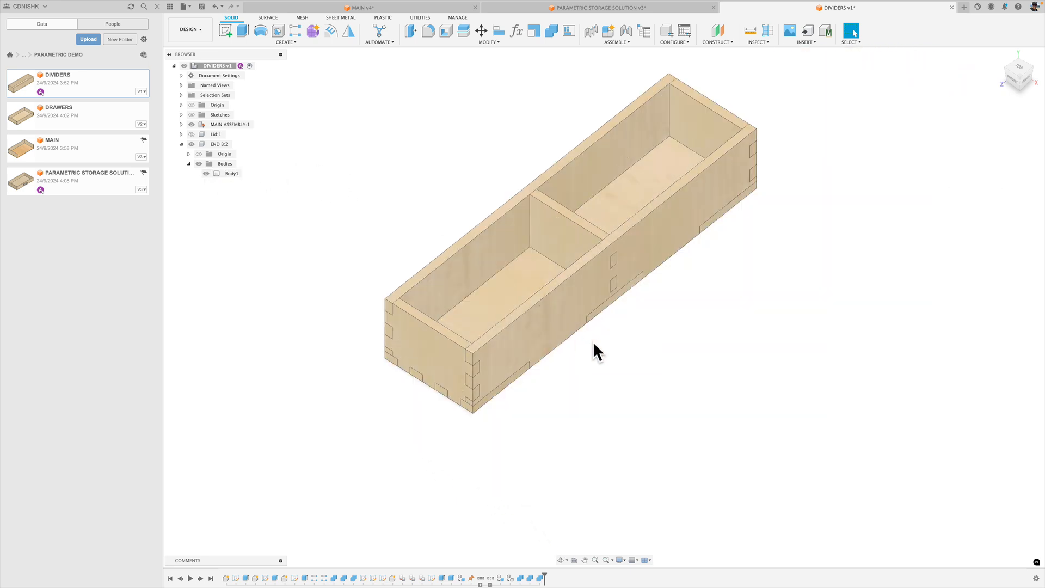
pyautogui.click(201, 7)
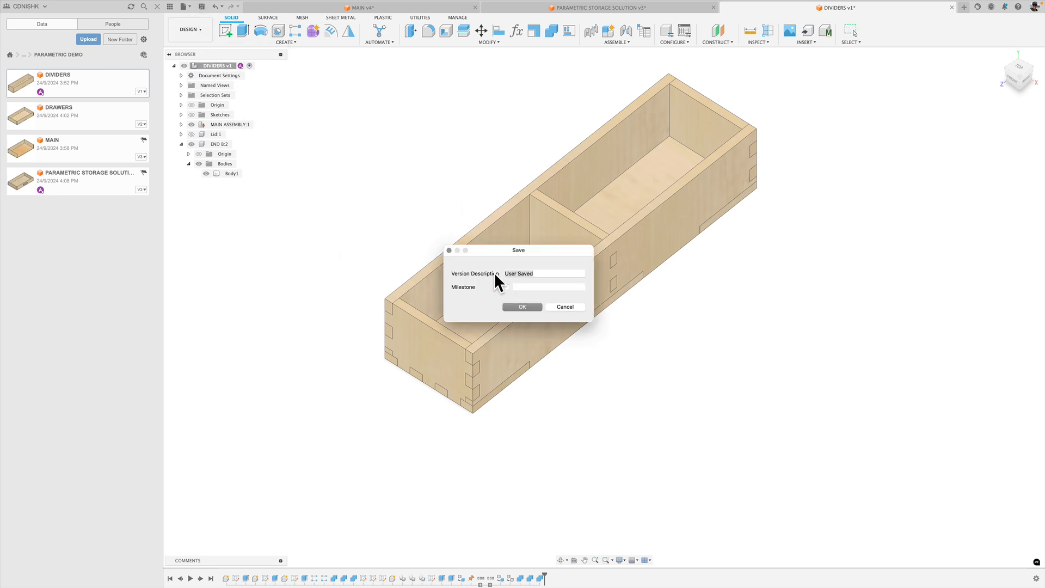
pyautogui.click(507, 287)
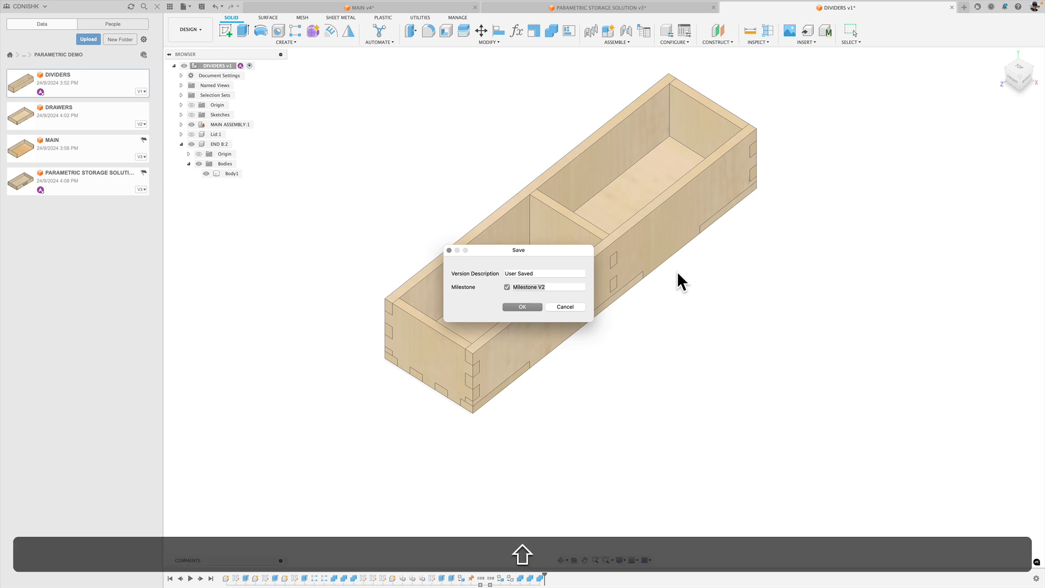
pyautogui.write('V')
pyautogui.press('BackSpace')
pyautogui.write('Center D')
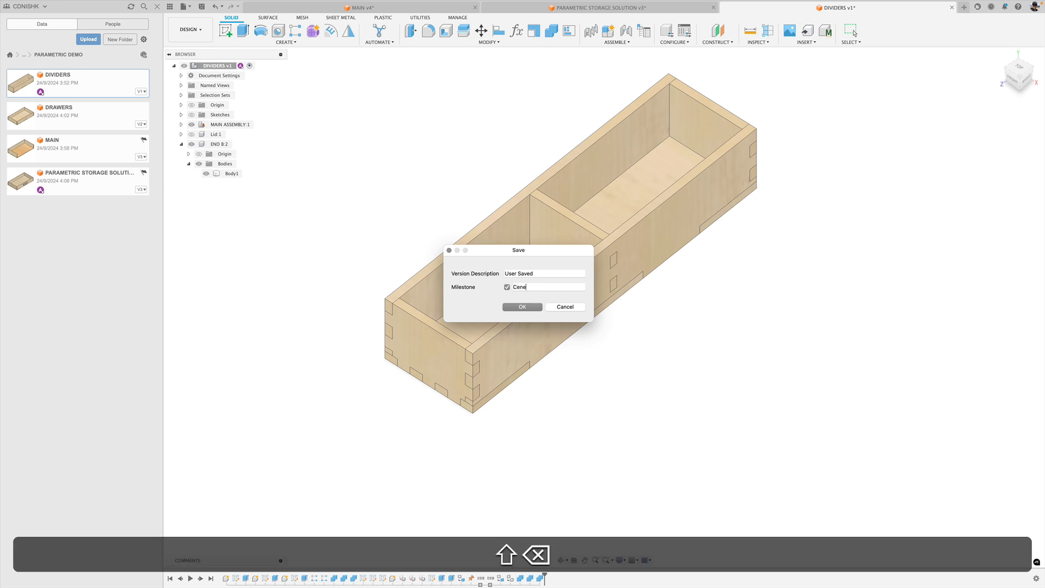
pyautogui.write('iv')
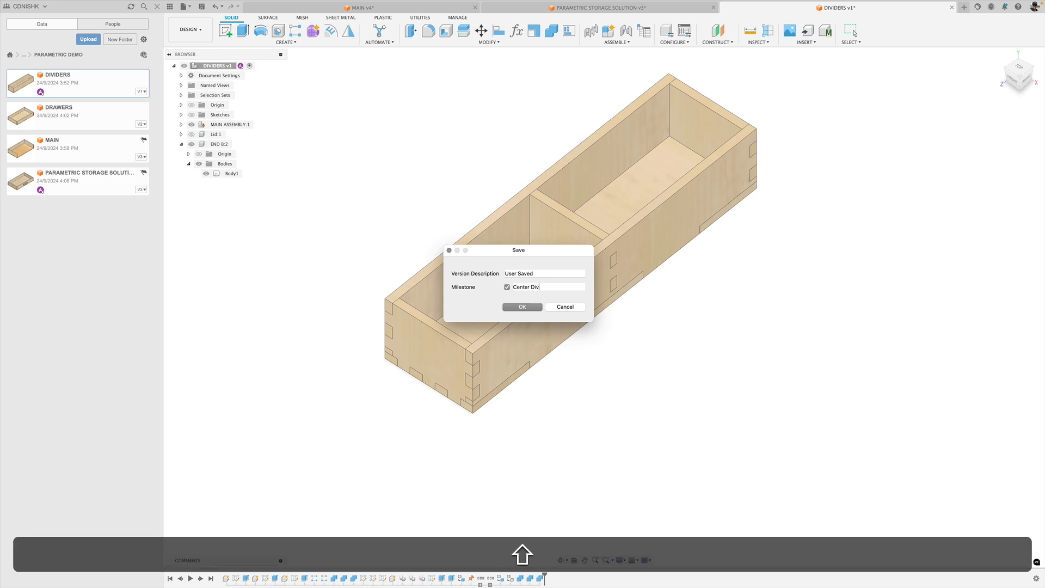
pyautogui.write('ider Created')
pyautogui.click(531, 305)
# Insert the DIVIDERS design into PARAMETRIC STORAGE SOLUTION, consult the MAIN design for the tray layout, and show the assembly's origin.
pyautogui.rightClick(100, 73)
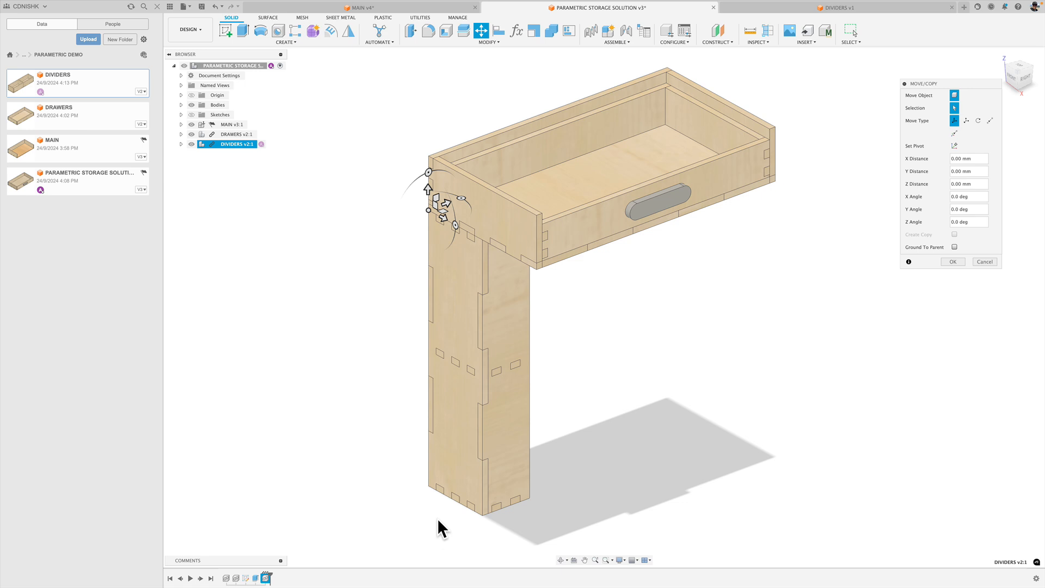
pyautogui.click(368, 8)
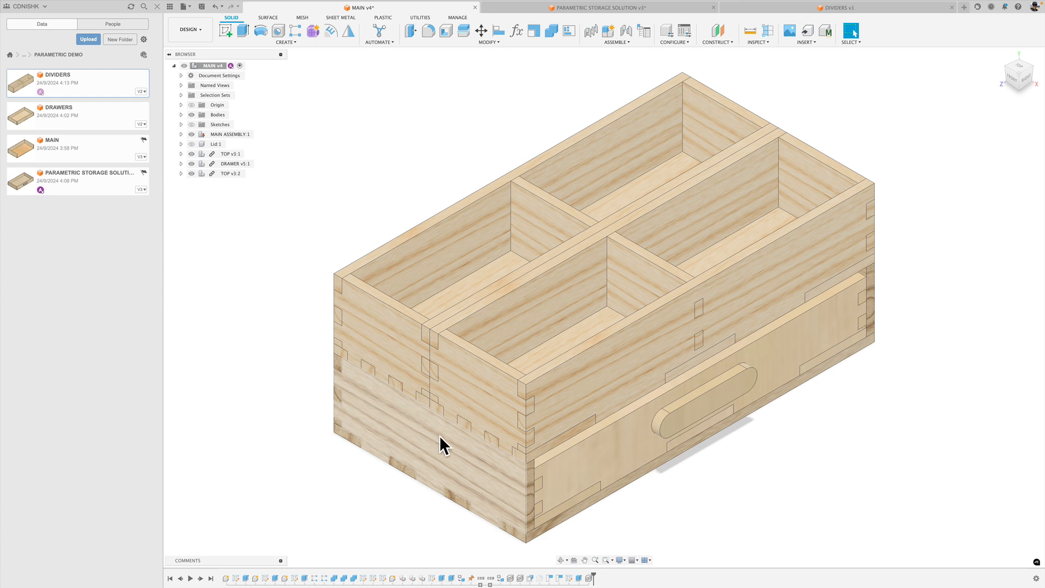
pyautogui.click(660, 8)
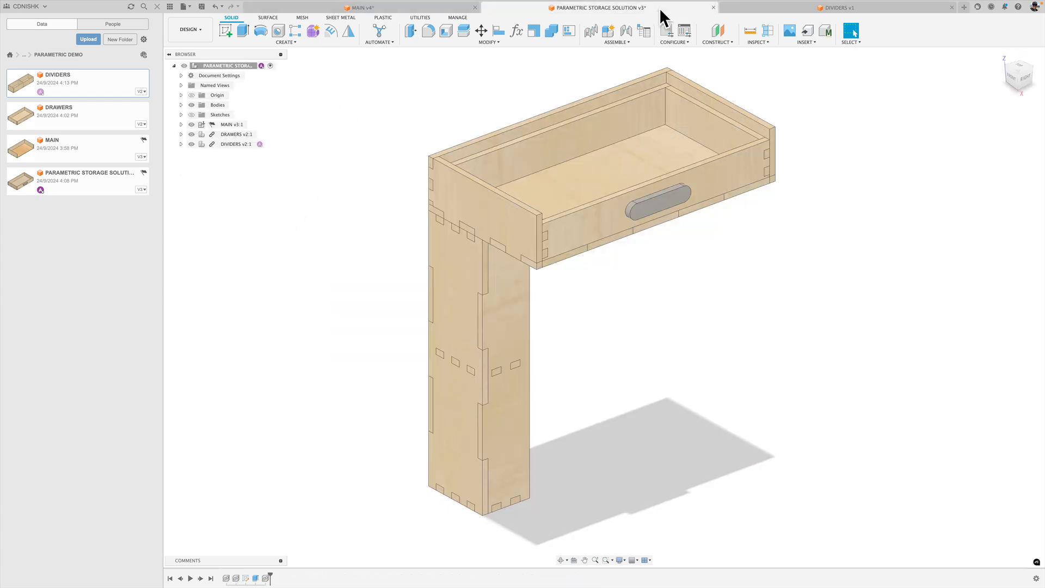
pyautogui.click(191, 94)
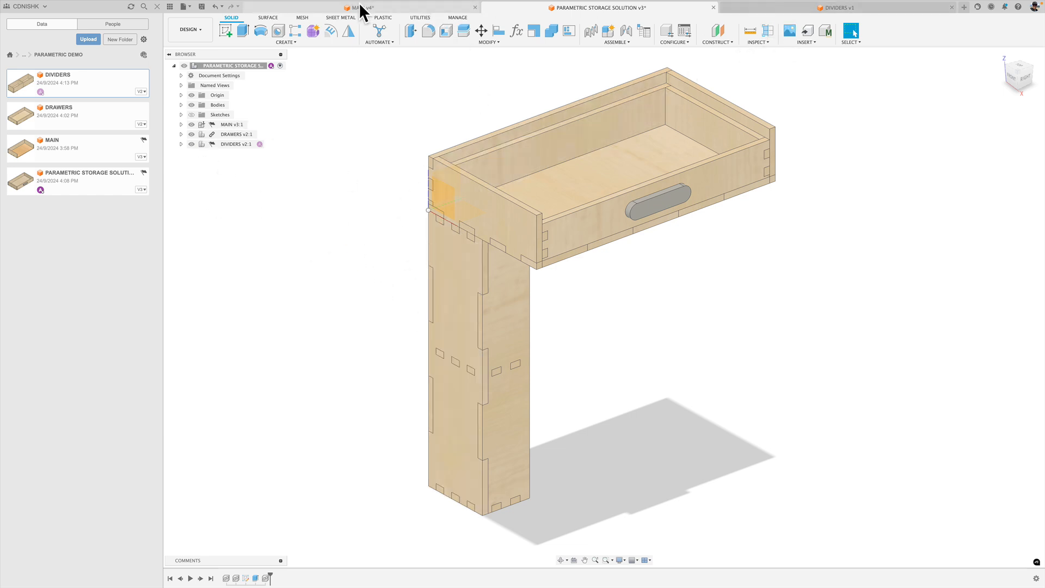
# Rotate the inserted DIVIDERS component 90 degrees about the X axis with Move/Copy so the tray lies flat.
pyautogui.click(481, 33)
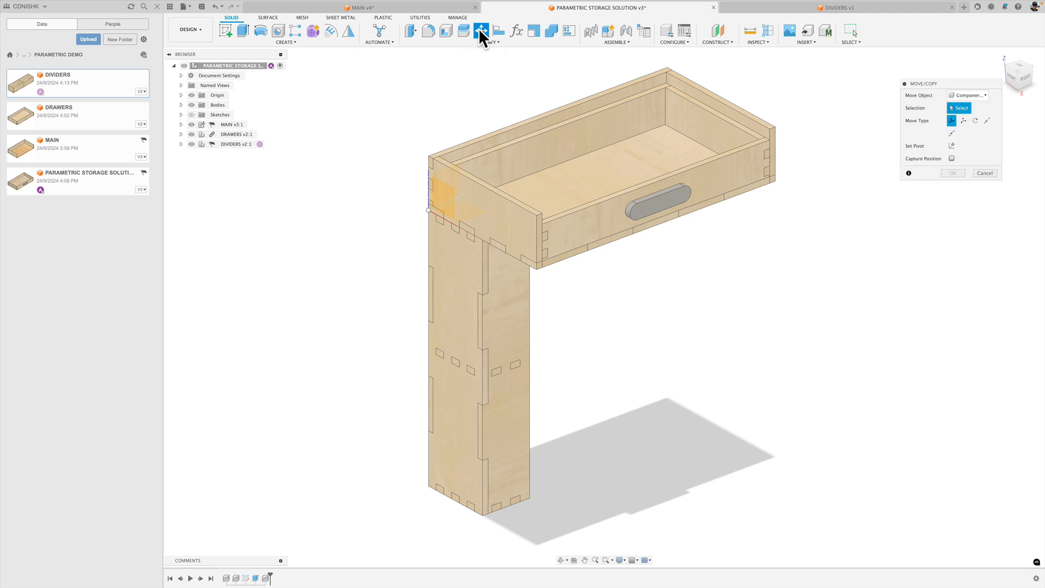
pyautogui.click(202, 145)
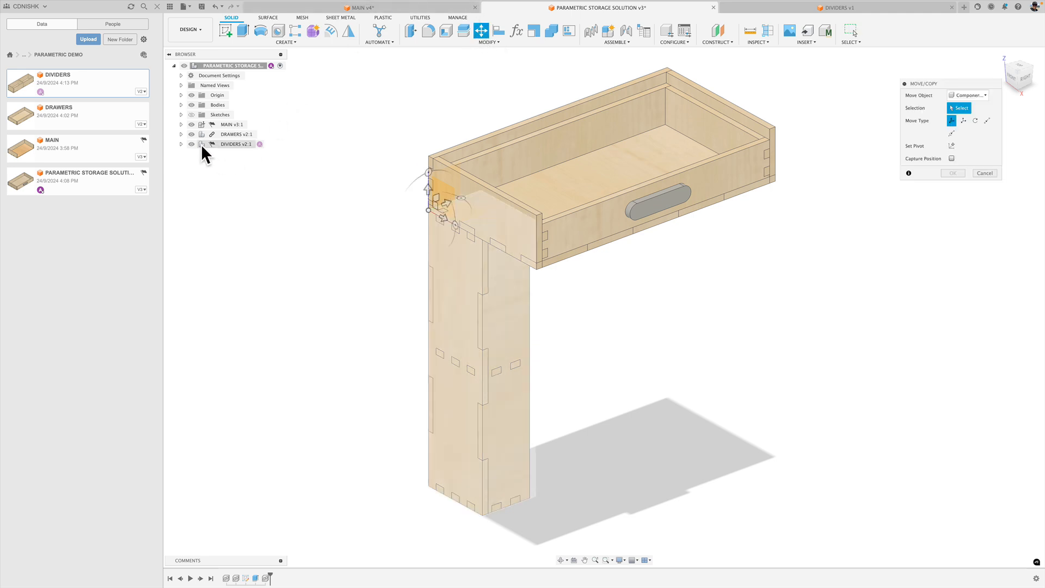
pyautogui.click(202, 145)
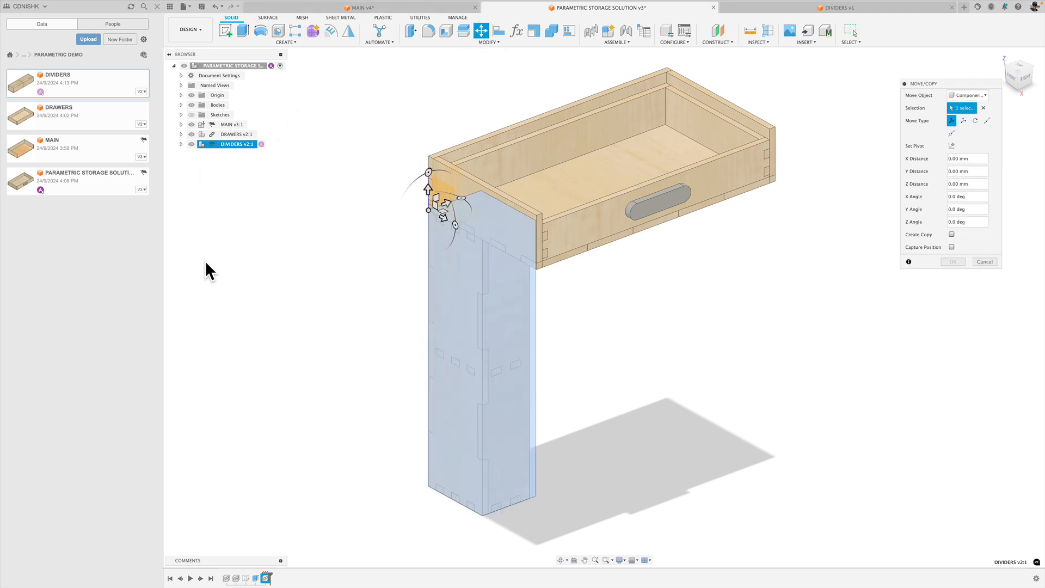
pyautogui.moveTo(428, 172); pyautogui.dragTo(399, 221)
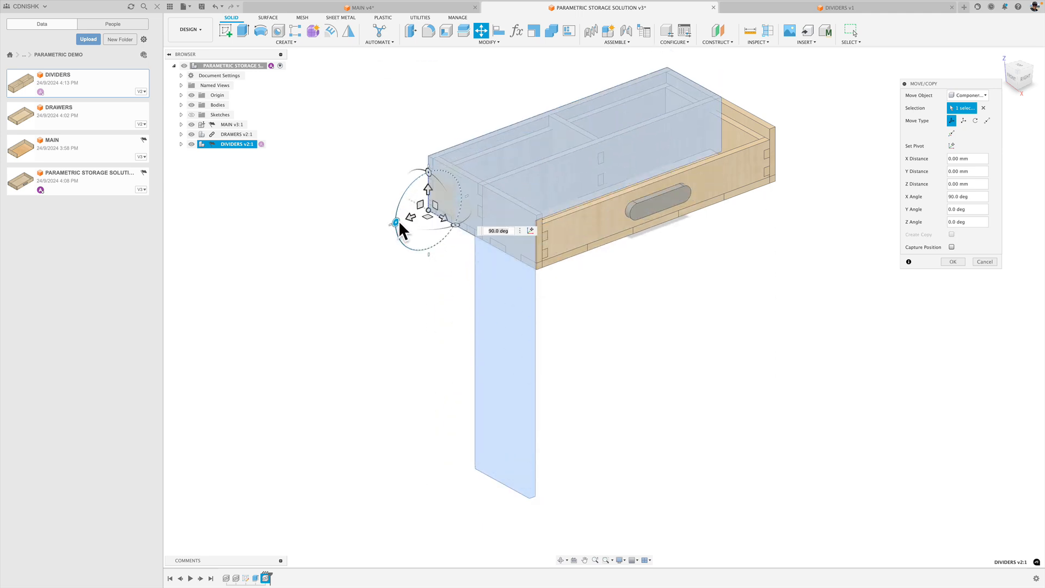
# Raise the DIVIDERS component 50 mm along its Y axis onto the main tray, accept the move and restore the home view.
pyautogui.click(1013, 79)
pyautogui.moveTo(670, 289); pyautogui.dragTo(679, 425, button='middle')
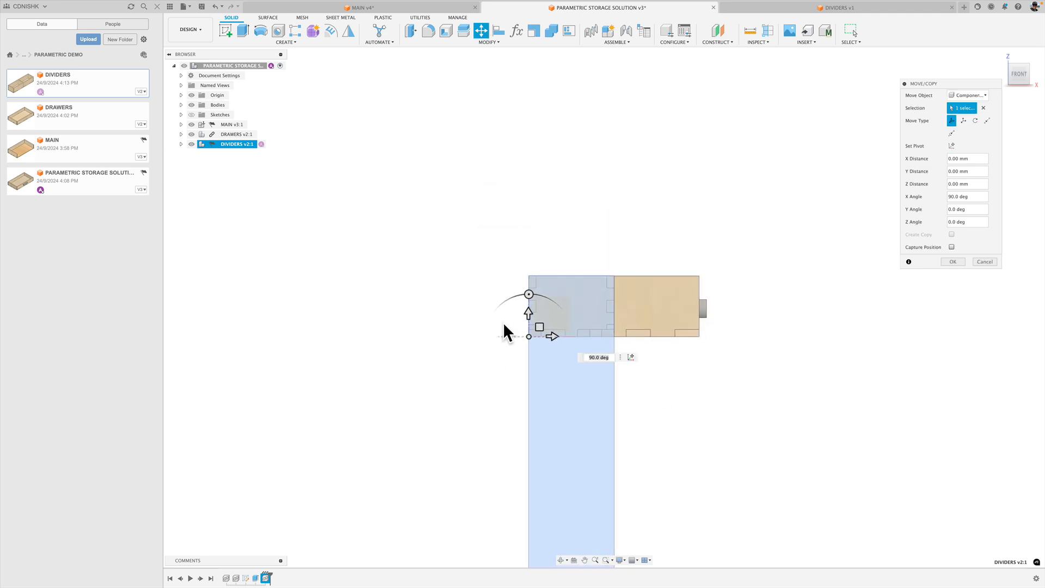
pyautogui.scroll(3, 528, 312)
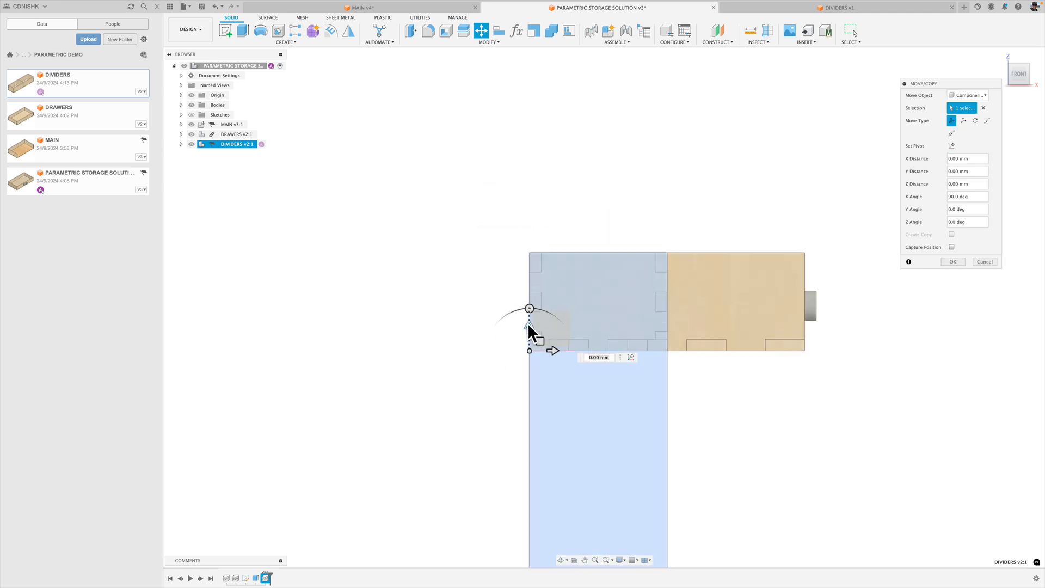
pyautogui.moveTo(530, 323); pyautogui.dragTo(539, 234)
pyautogui.scroll(2, 583, 264)
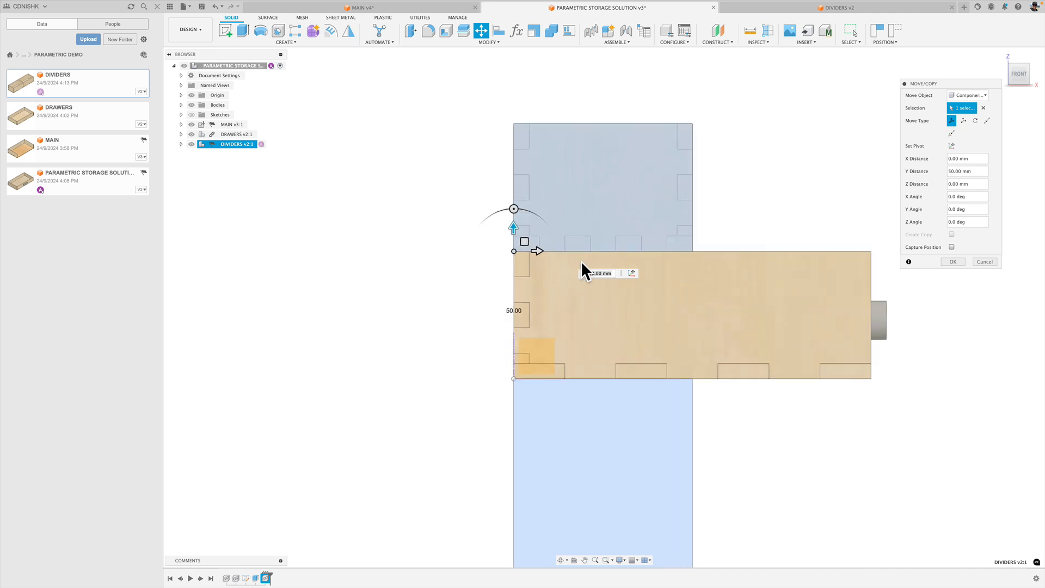
pyautogui.scroll(3, 581, 261)
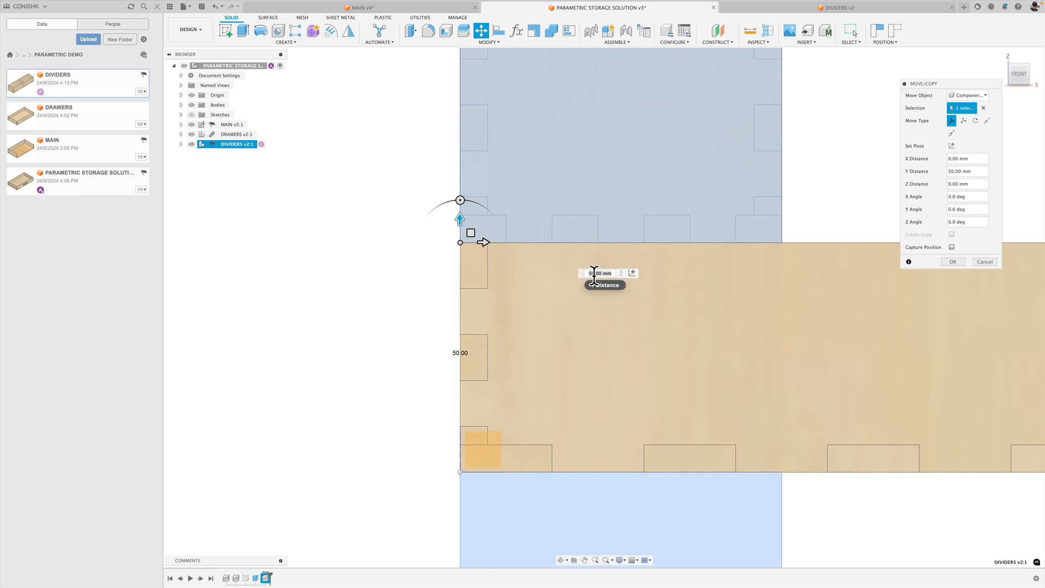
pyautogui.click(953, 262)
pyautogui.click(1000, 55)
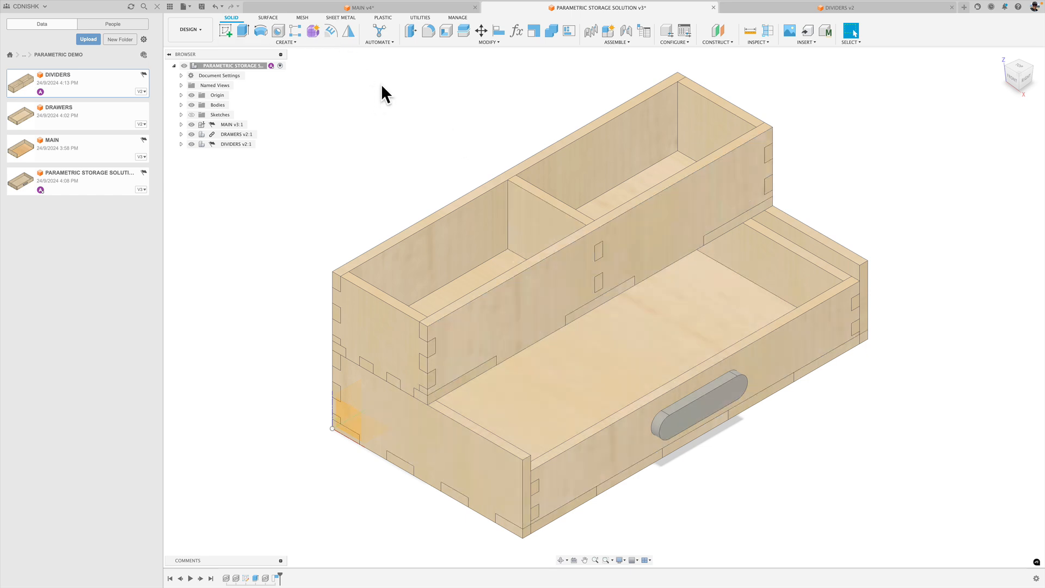
# Create a copy of the DIVIDERS component offset 70 mm in X, beside the first tray, and return to the home view.
pyautogui.click(481, 31)
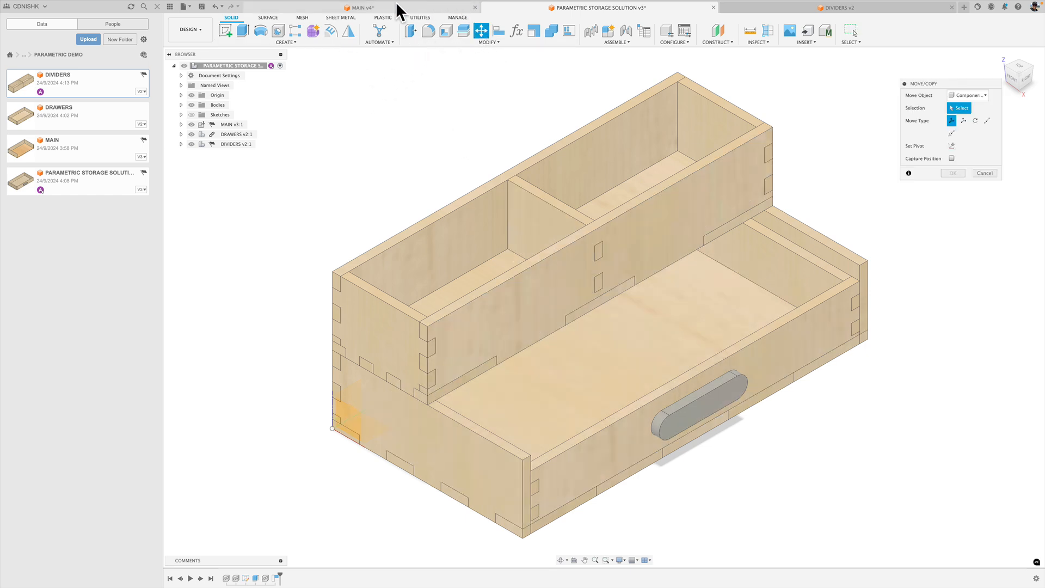
pyautogui.click(199, 134)
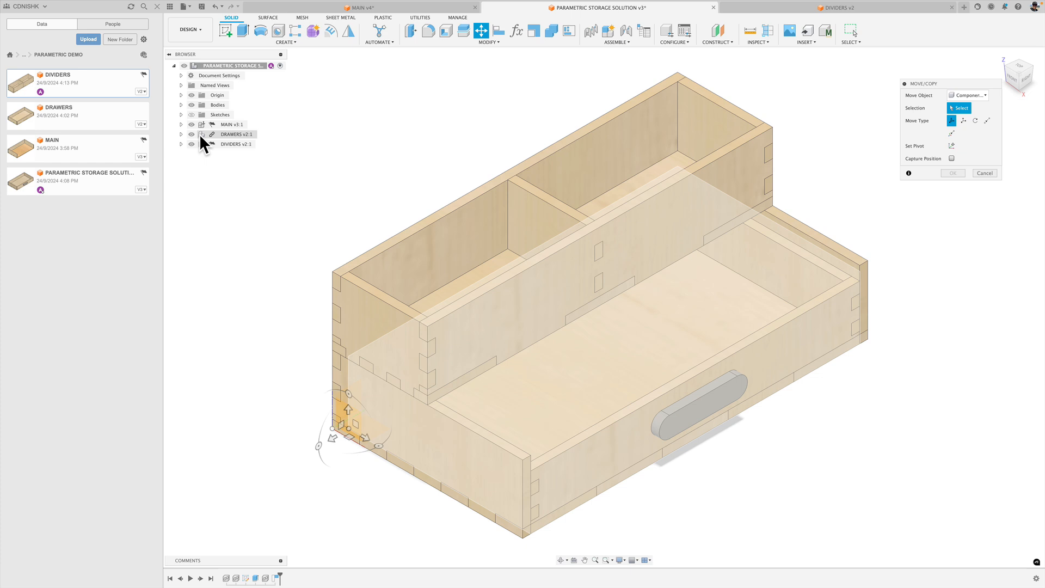
pyautogui.click(202, 143)
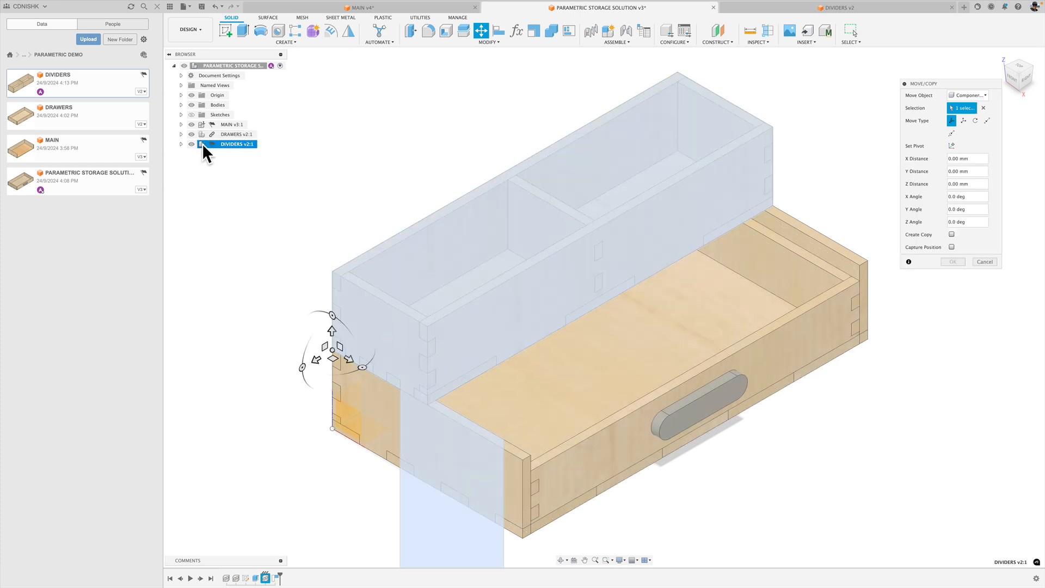
pyautogui.click(952, 234)
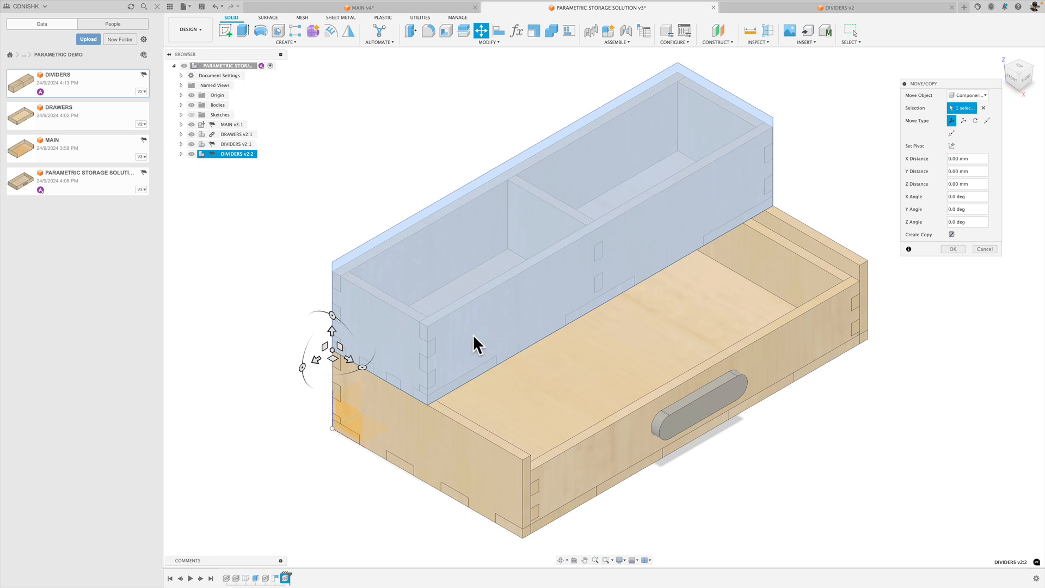
pyautogui.click(349, 359)
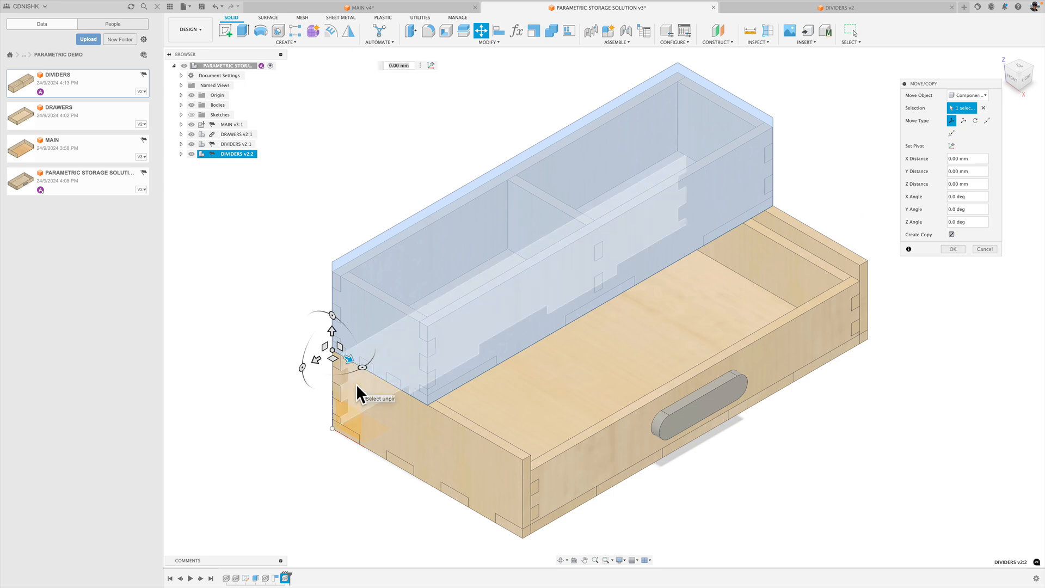
pyautogui.moveTo(349, 361); pyautogui.dragTo(446, 419)
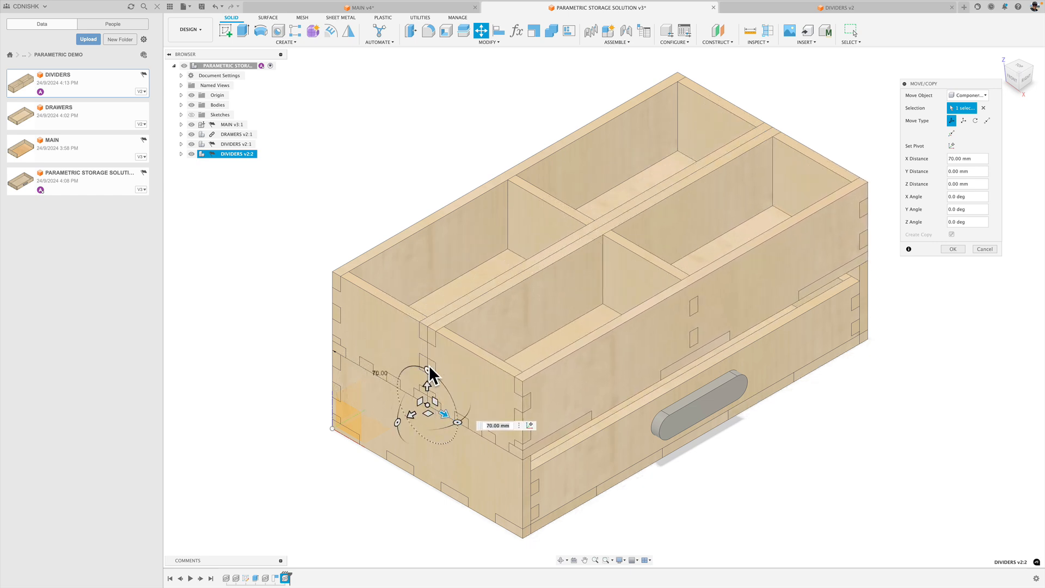
pyautogui.click(1011, 77)
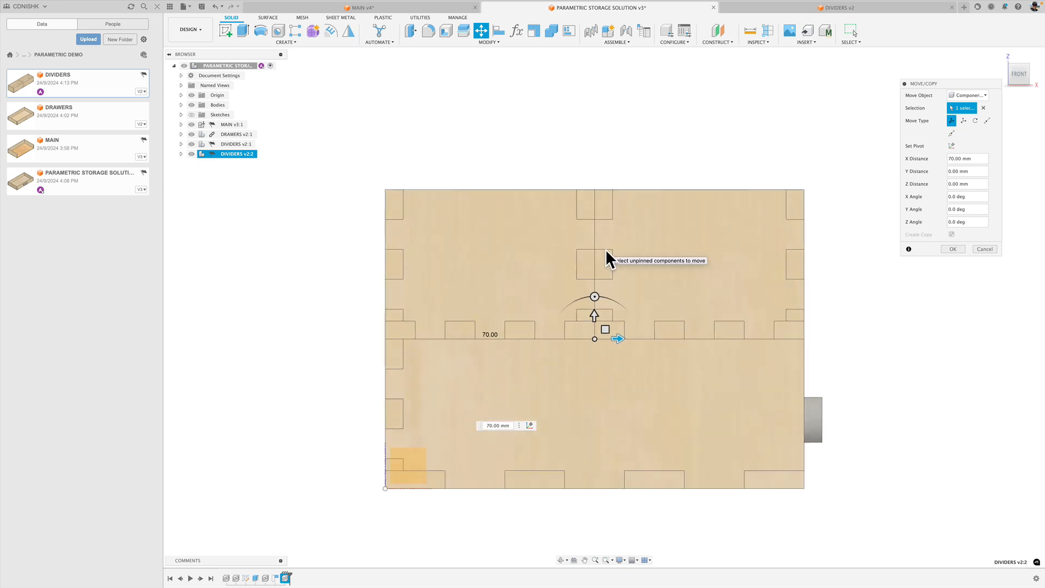
pyautogui.scroll(2, 606, 249)
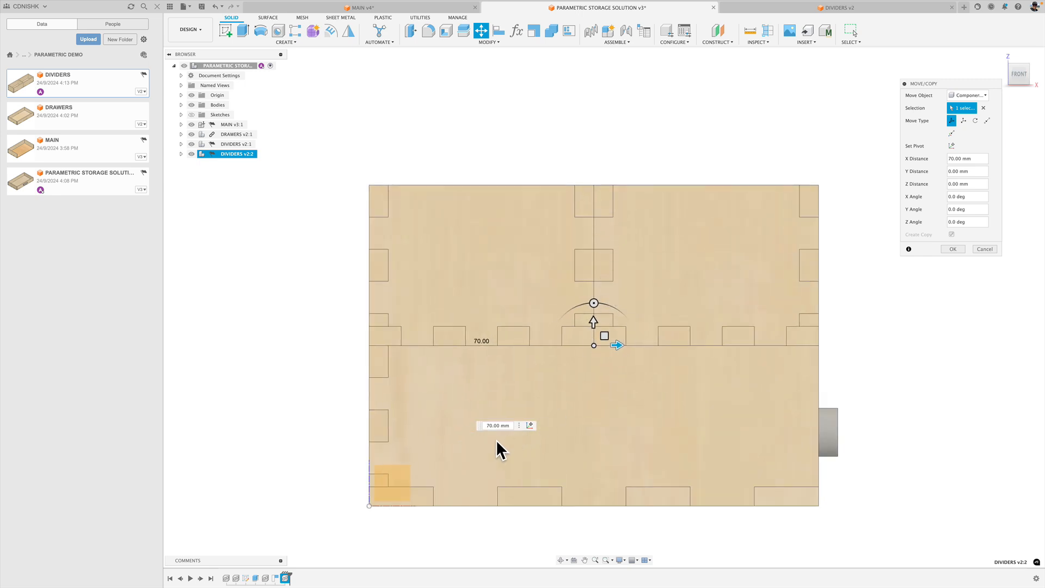
pyautogui.press('Return')
pyautogui.click(1001, 53)
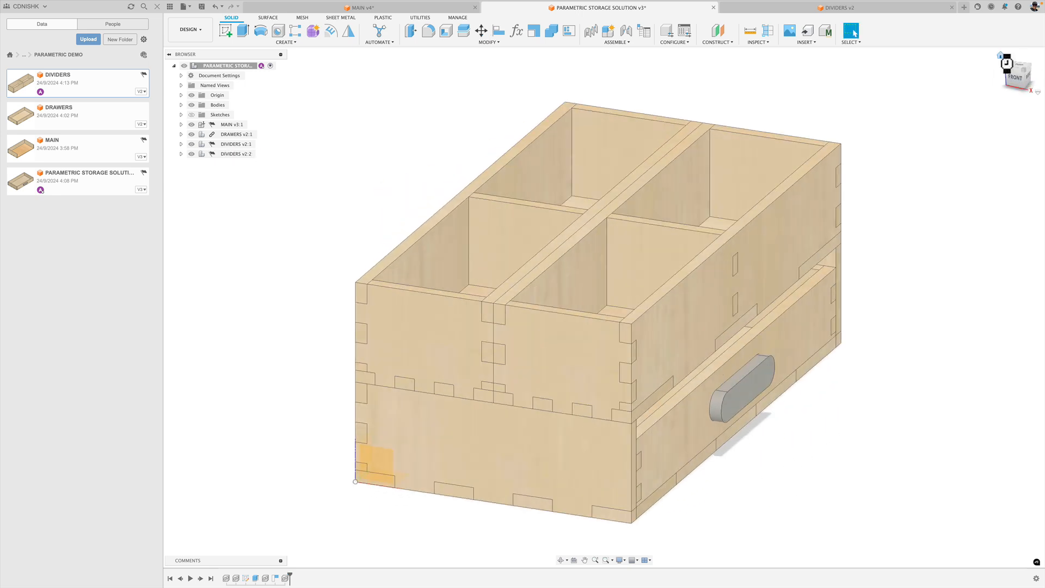